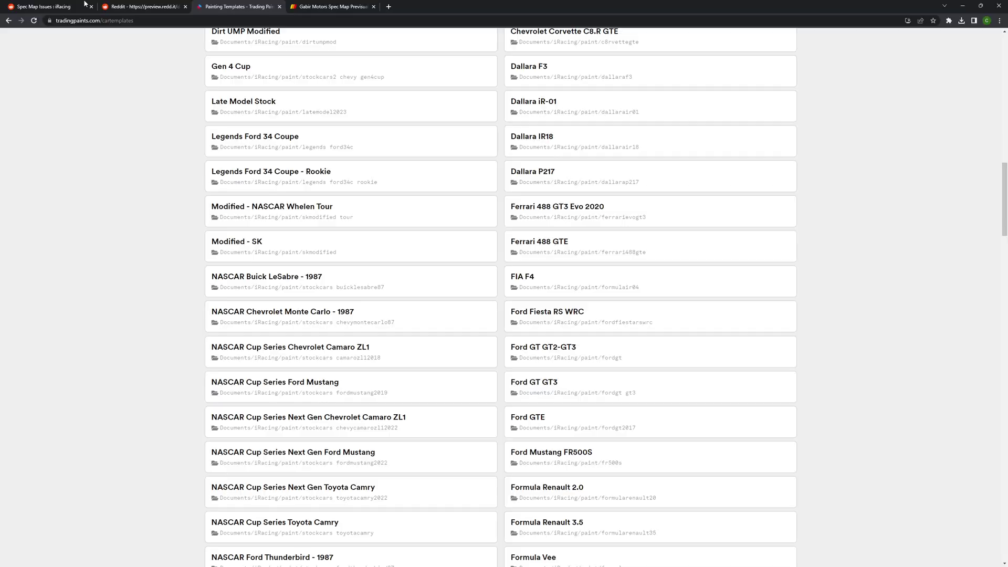
- Review the Reddit screenshot and thread on GIMP spec map layers, and browse the Trading Paints car template list
{"action": "left_click", "coordinate": [137, 7]}
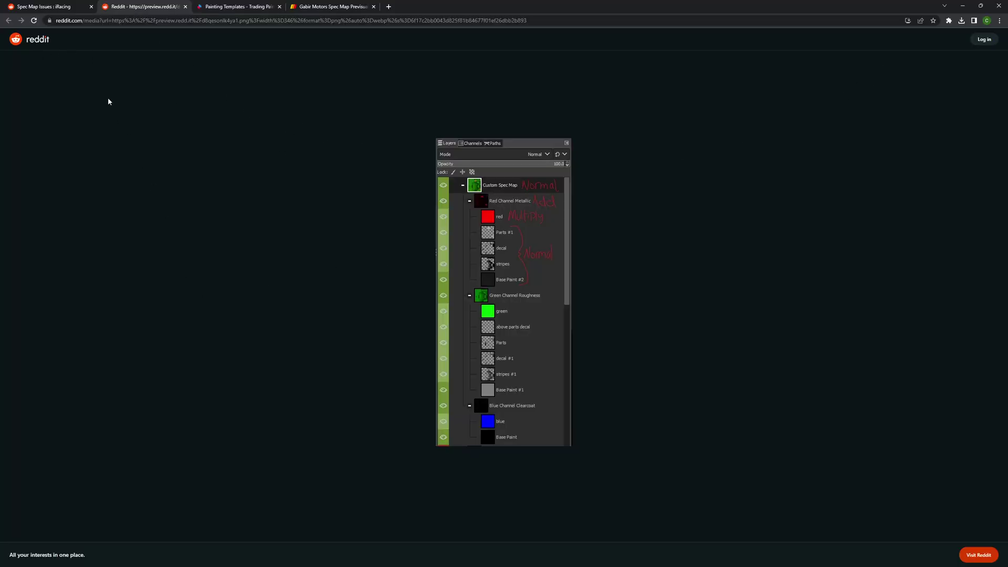
{"action": "left_click", "coordinate": [9, 20]}
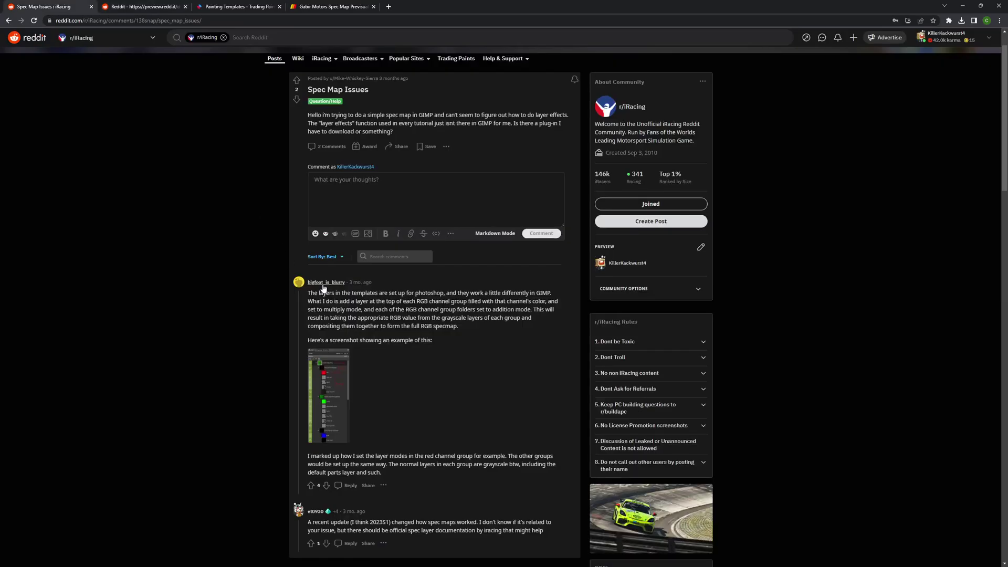
{"action": "mouse_move", "coordinate": [321, 284]}
{"action": "left_click", "coordinate": [242, 5]}
{"action": "scroll", "coordinate": [507, 321], "scroll_direction": "up", "scroll_amount": 5}
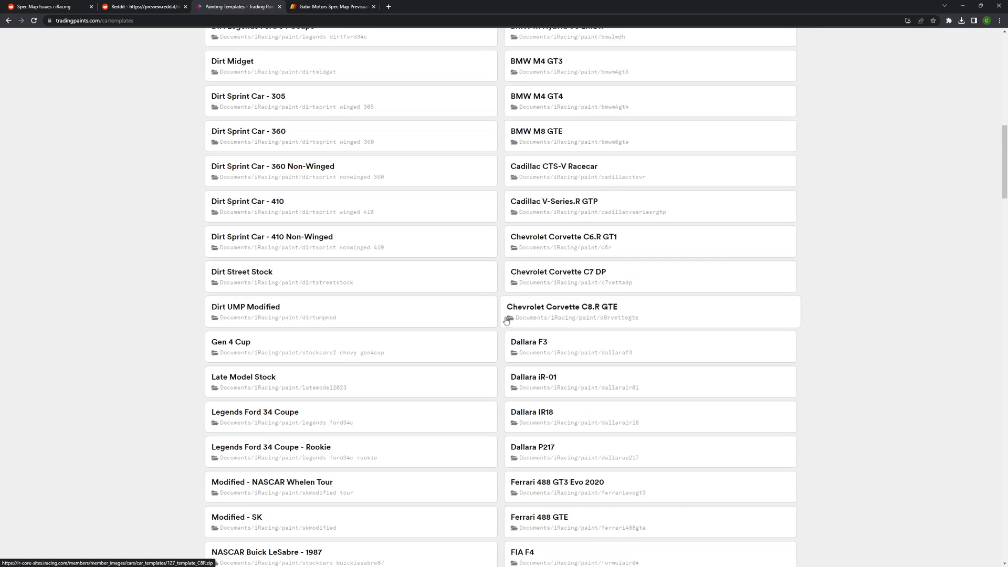
{"action": "scroll", "coordinate": [506, 320], "scroll_direction": "down", "scroll_amount": 1}
{"action": "scroll", "coordinate": [507, 320], "scroll_direction": "down", "scroll_amount": 1}
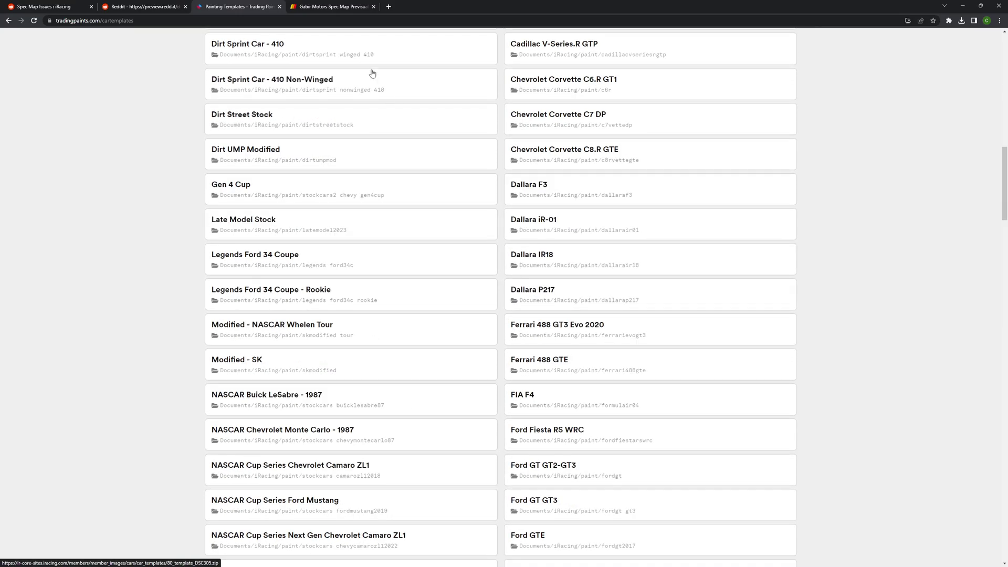
- Apply the Metallic preset in the Gabir Motors spec map previewer and select its spec map color code for reuse
{"action": "left_click", "coordinate": [335, 7]}
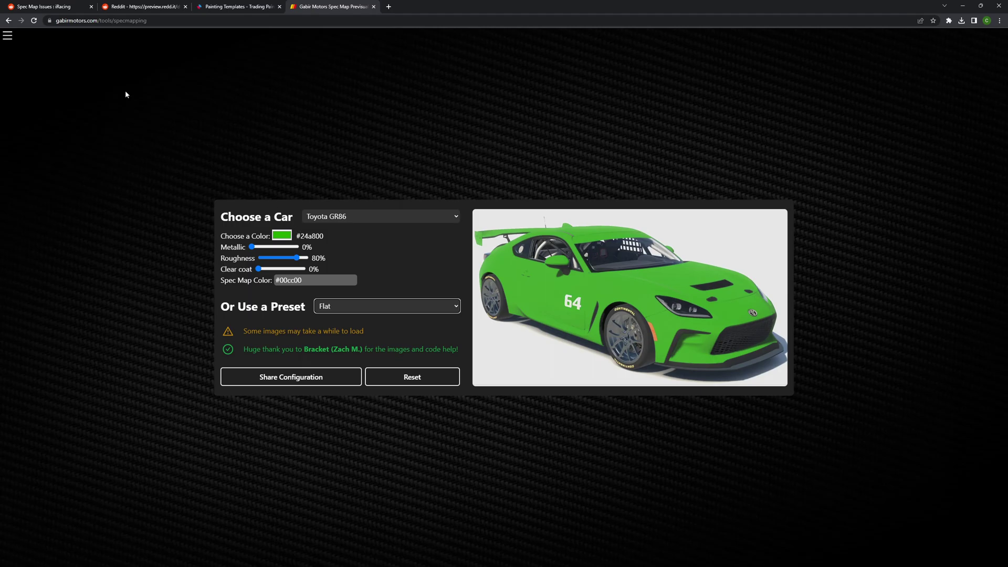
{"action": "left_click", "coordinate": [380, 309]}
{"action": "left_click", "coordinate": [370, 364]}
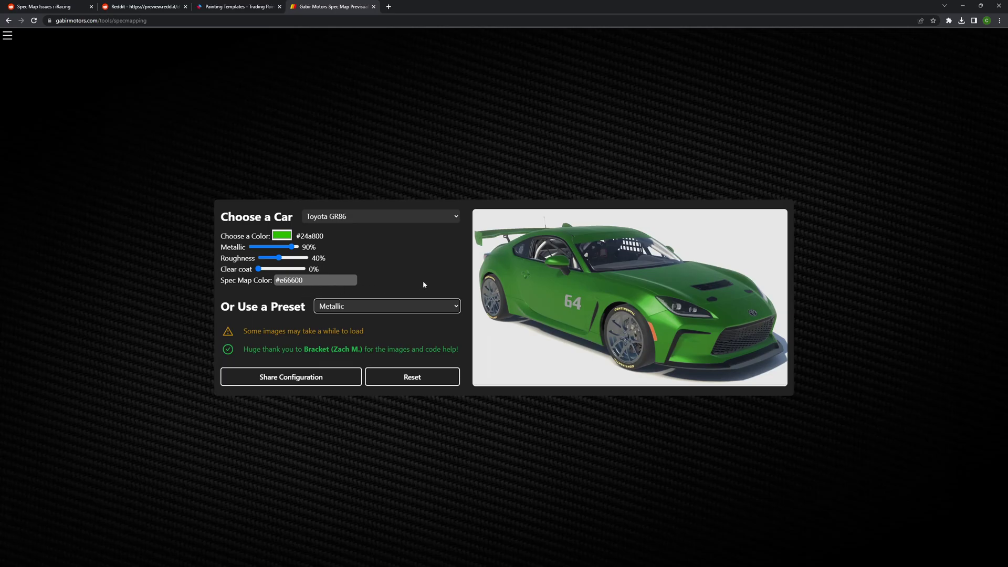
{"action": "triple_click", "coordinate": [288, 284]}
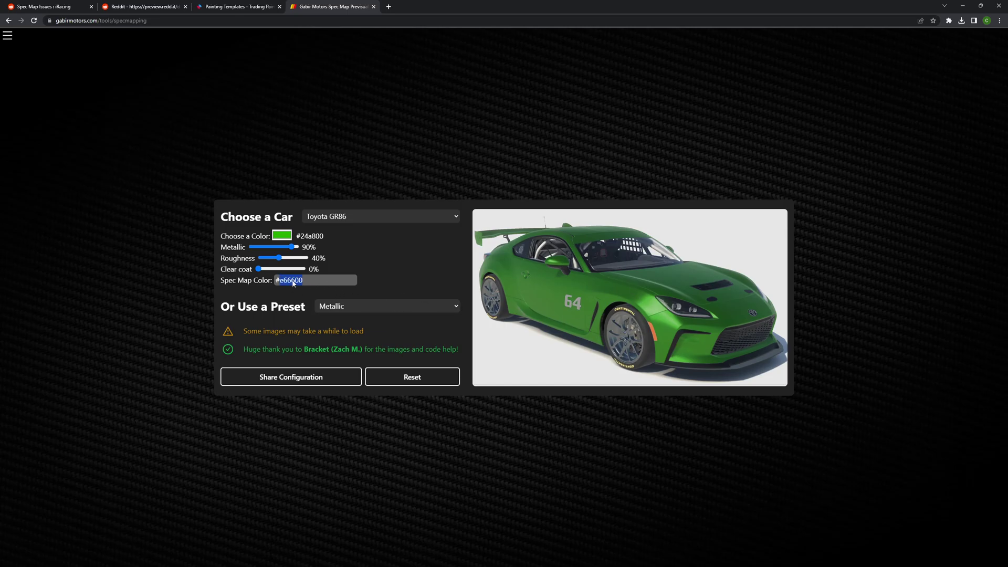
- Switch to the Porsche template in GIMP, and show and expand the Custom Spec Map layer group
{"action": "left_click", "coordinate": [962, 6]}
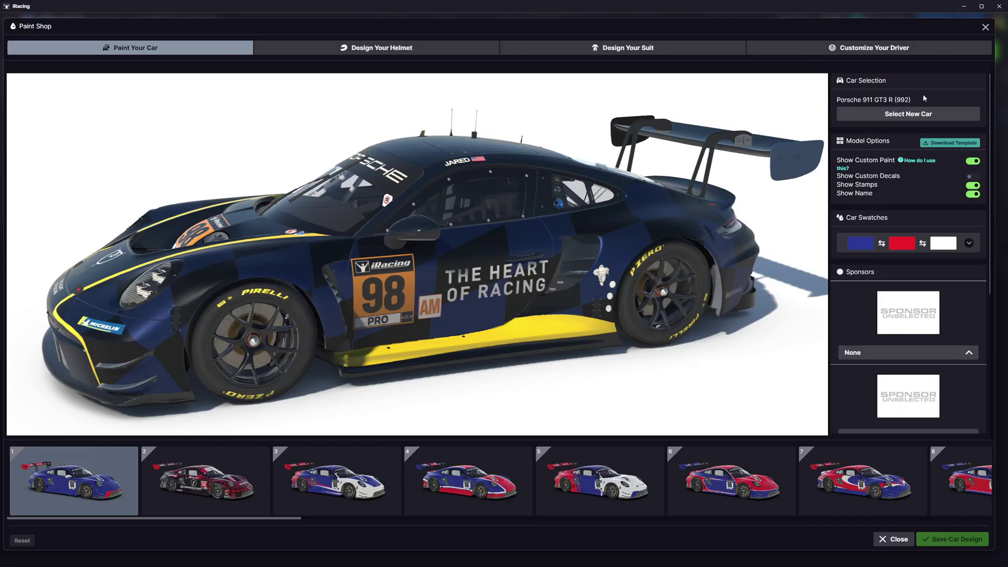
{"action": "key", "text": "alt+Tab"}
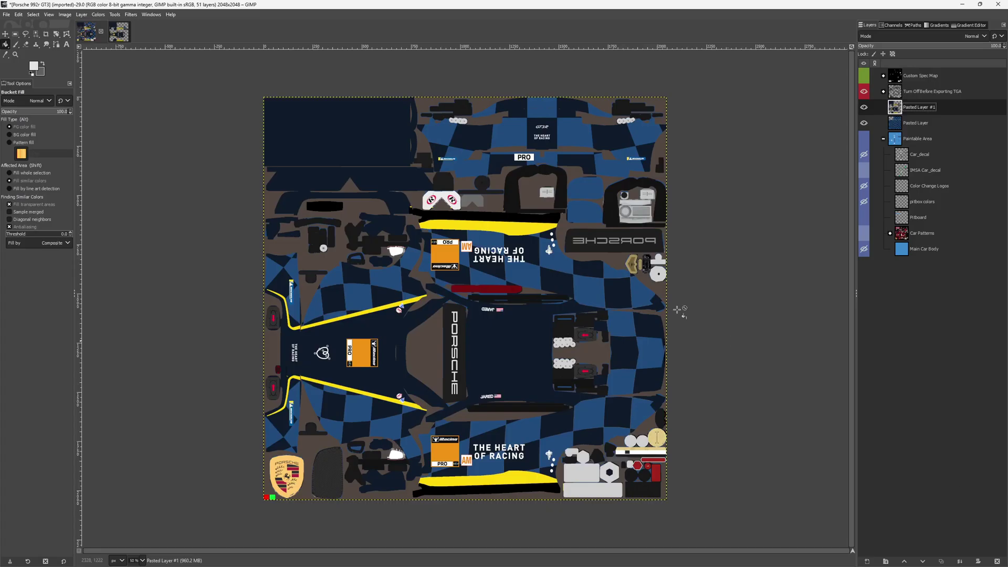
{"action": "left_click", "coordinate": [864, 75]}
{"action": "left_click", "coordinate": [883, 76]}
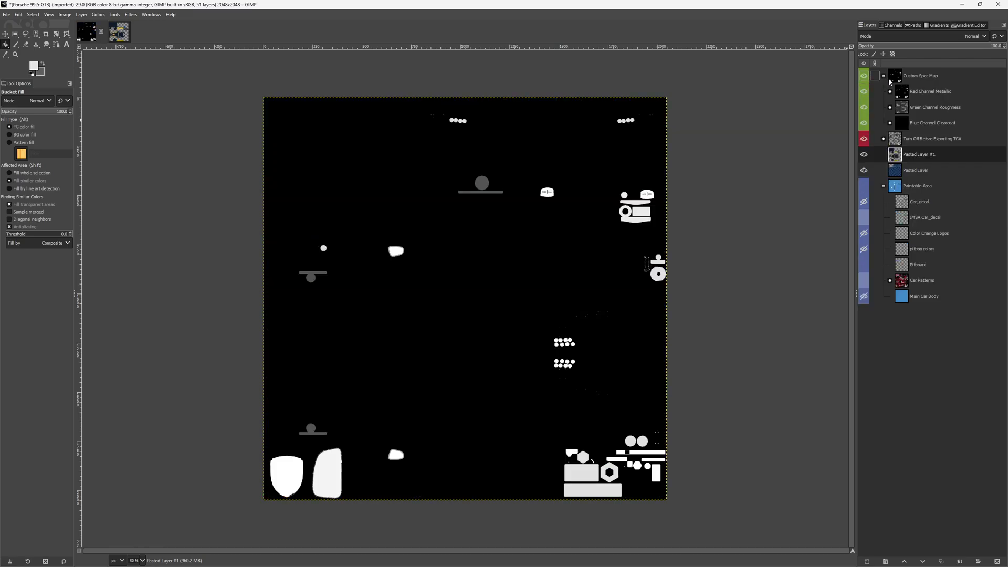
- Set the foreground color to e66600 and fill the Base Paint #2 layer in the Red Channel Metallic group with it
{"action": "left_click", "coordinate": [891, 92]}
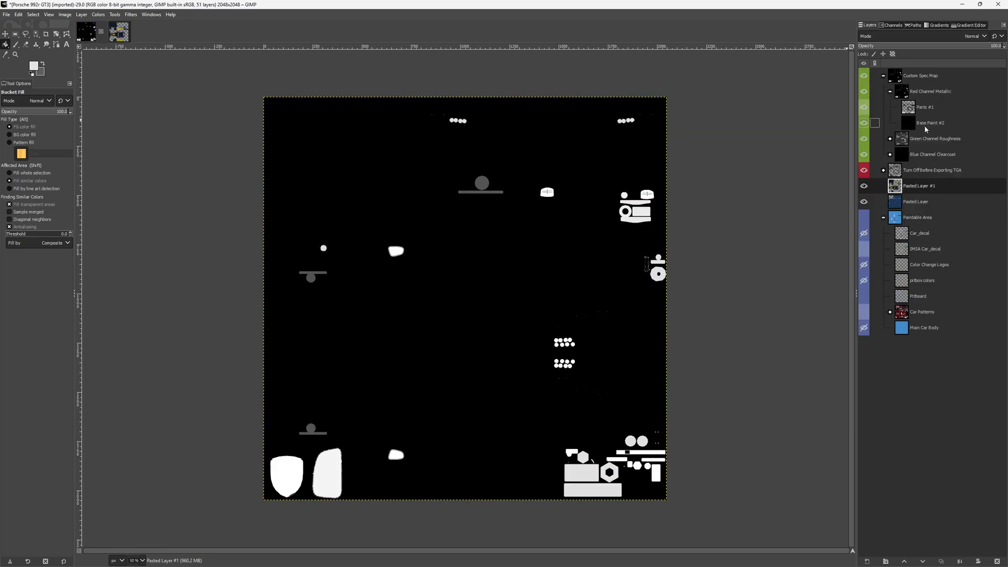
{"action": "left_click", "coordinate": [927, 123]}
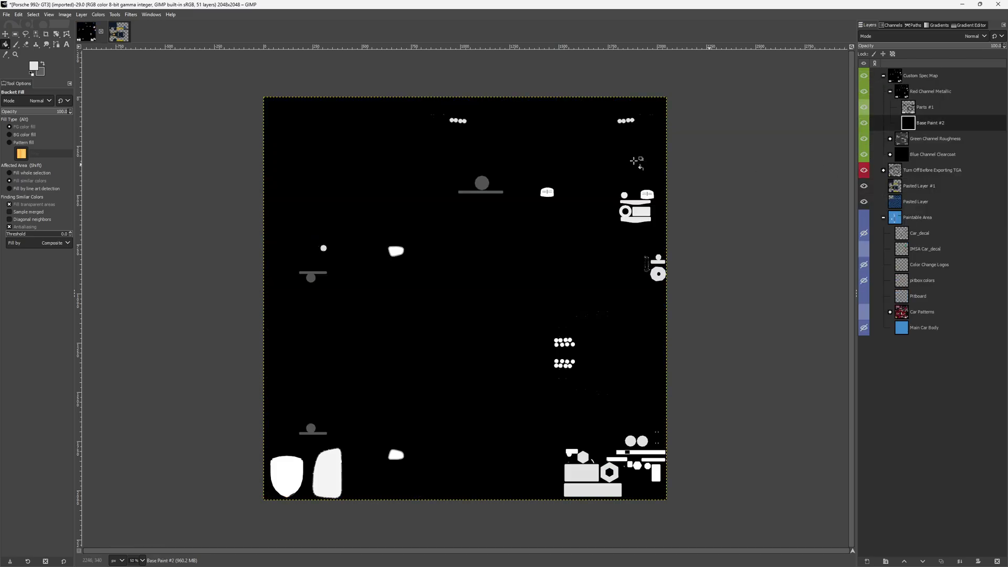
{"action": "left_click", "coordinate": [32, 65]}
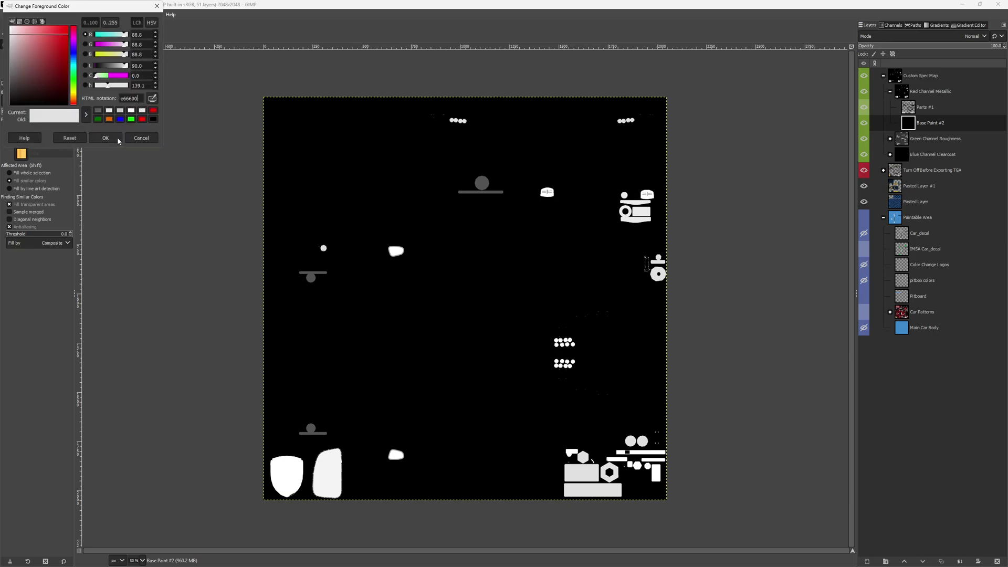
{"action": "left_click", "coordinate": [141, 137]}
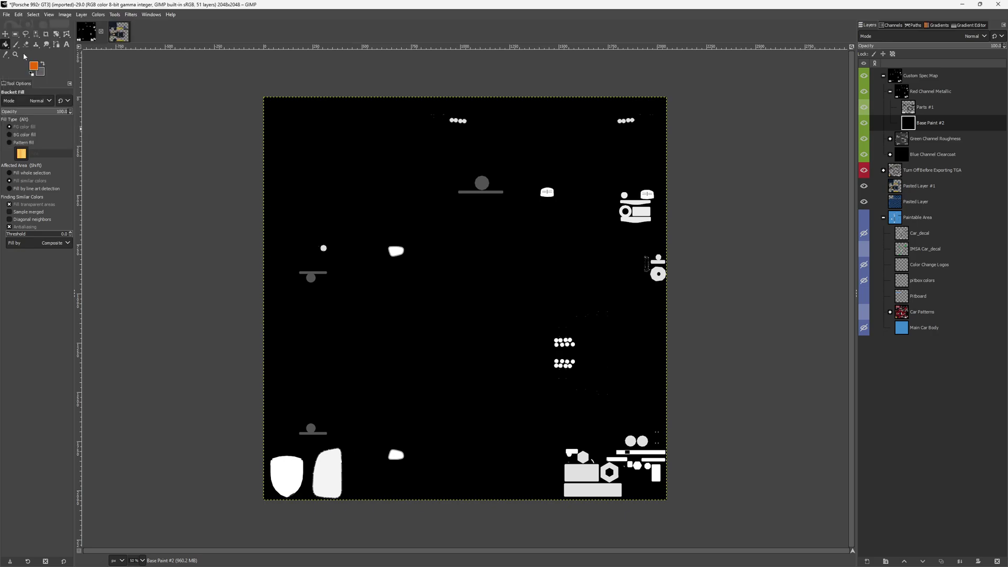
{"action": "left_click", "coordinate": [477, 314]}
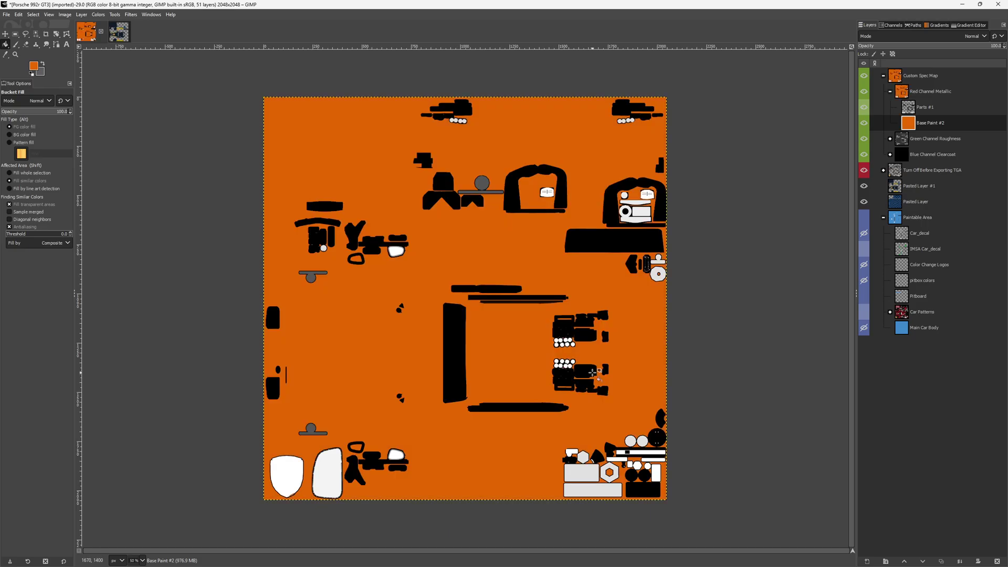
- Export the spec map as a TGA over the existing car_spec file in Documents/iRacing/paint/porsche992rgt3
{"action": "left_click", "coordinate": [6, 15]}
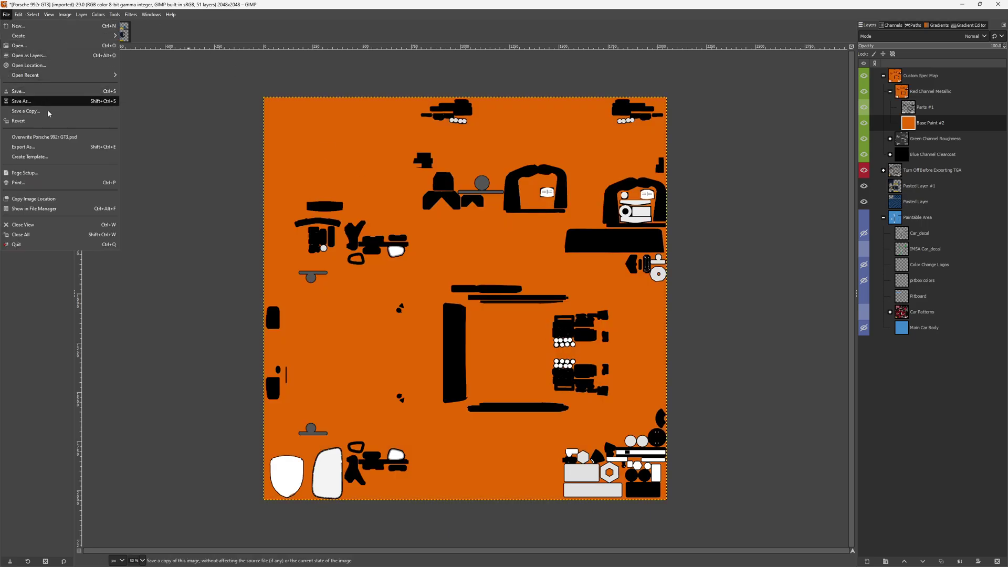
{"action": "left_click", "coordinate": [56, 148]}
{"action": "left_click", "coordinate": [73, 208]}
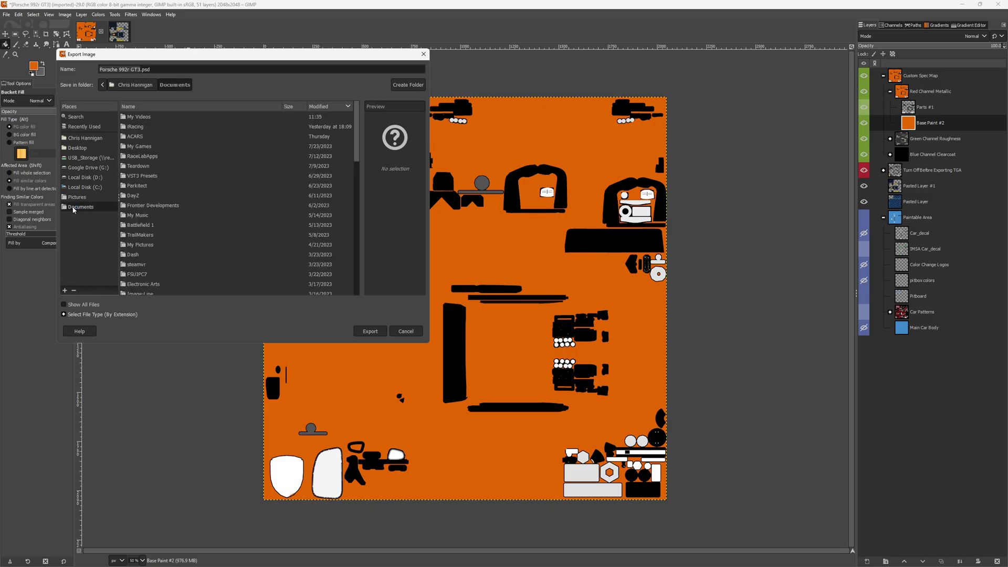
{"action": "double_click", "coordinate": [136, 128]}
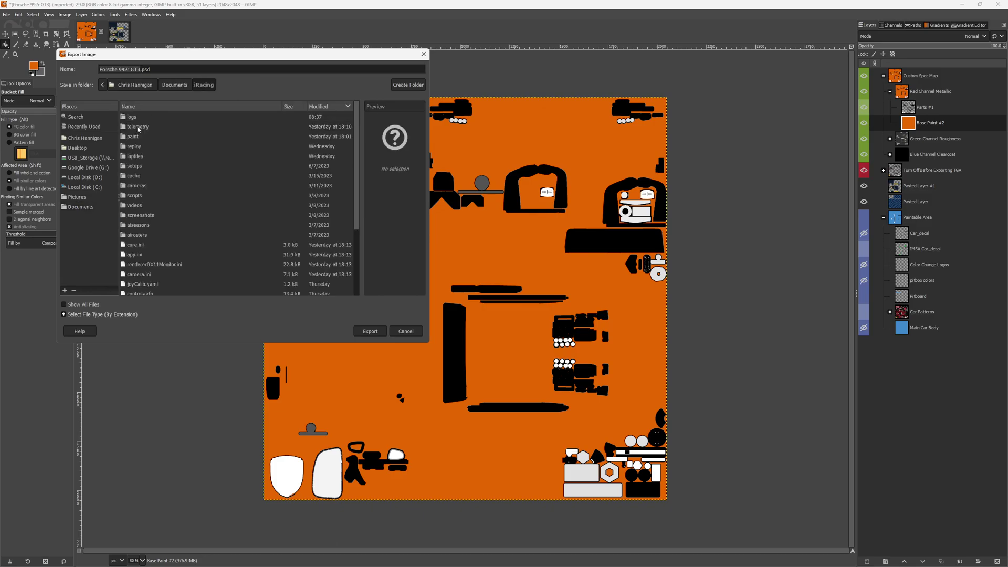
{"action": "double_click", "coordinate": [134, 137]}
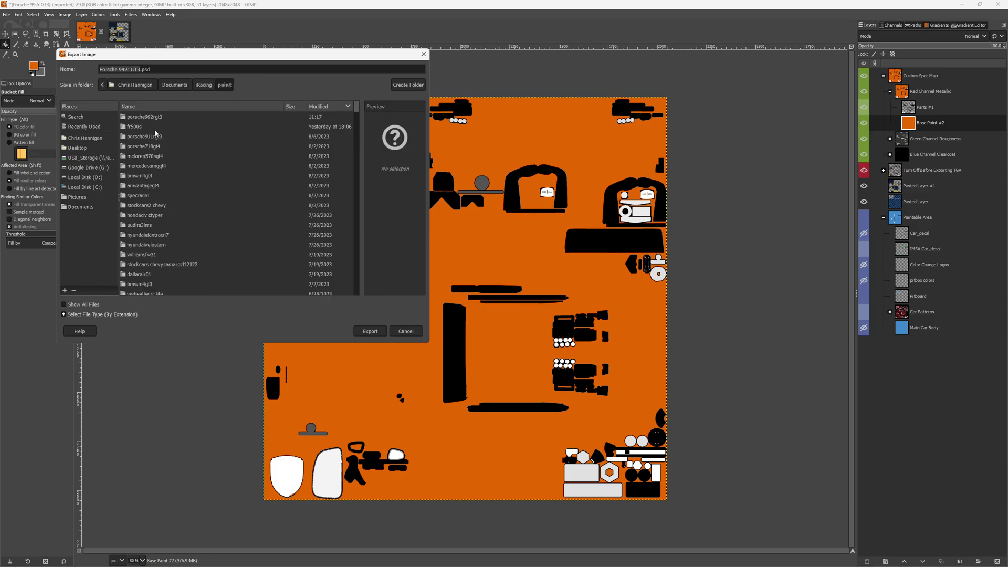
{"action": "double_click", "coordinate": [145, 116]}
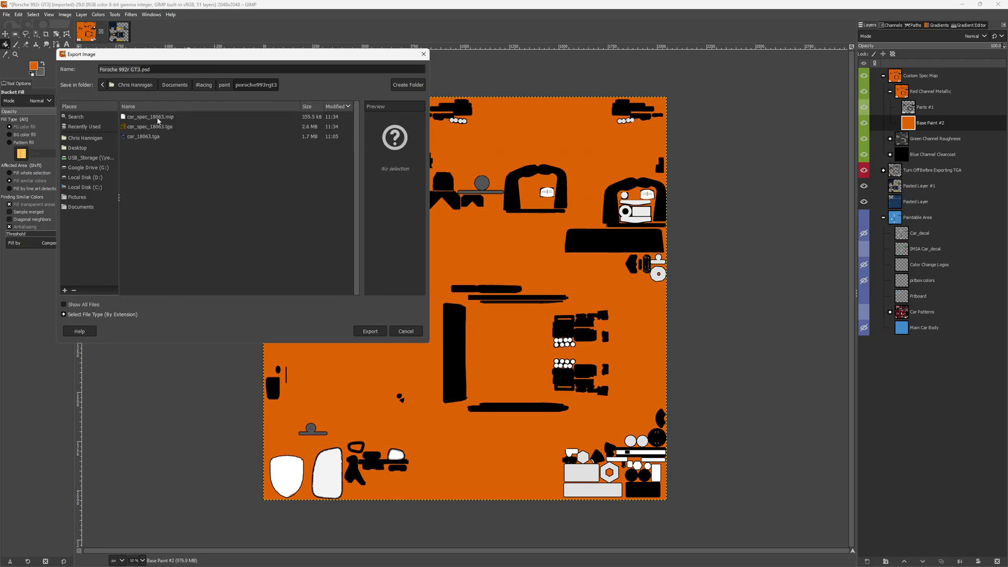
{"action": "left_click", "coordinate": [151, 117]}
{"action": "left_click", "coordinate": [150, 126]}
{"action": "left_click", "coordinate": [368, 329]}
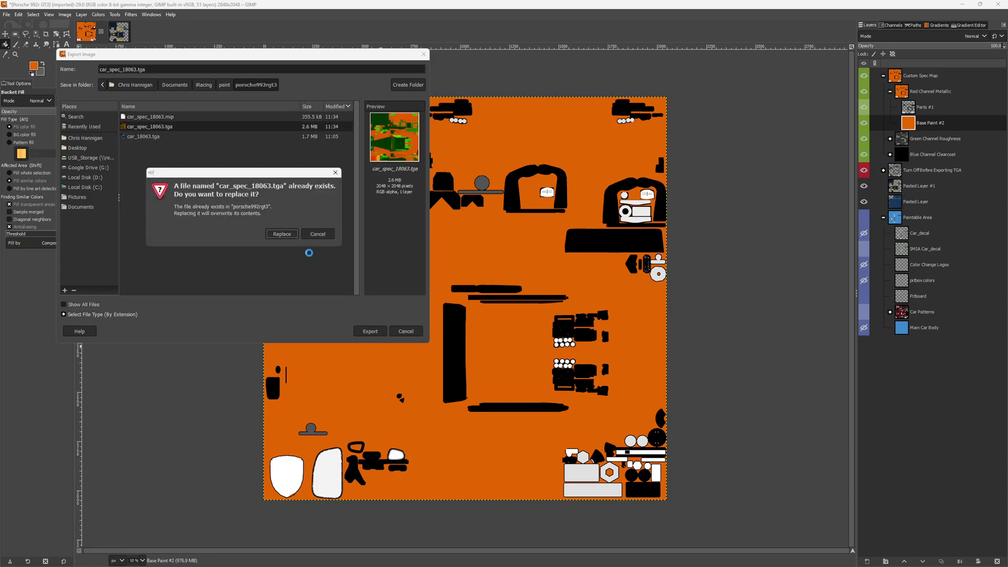
{"action": "left_click", "coordinate": [286, 238]}
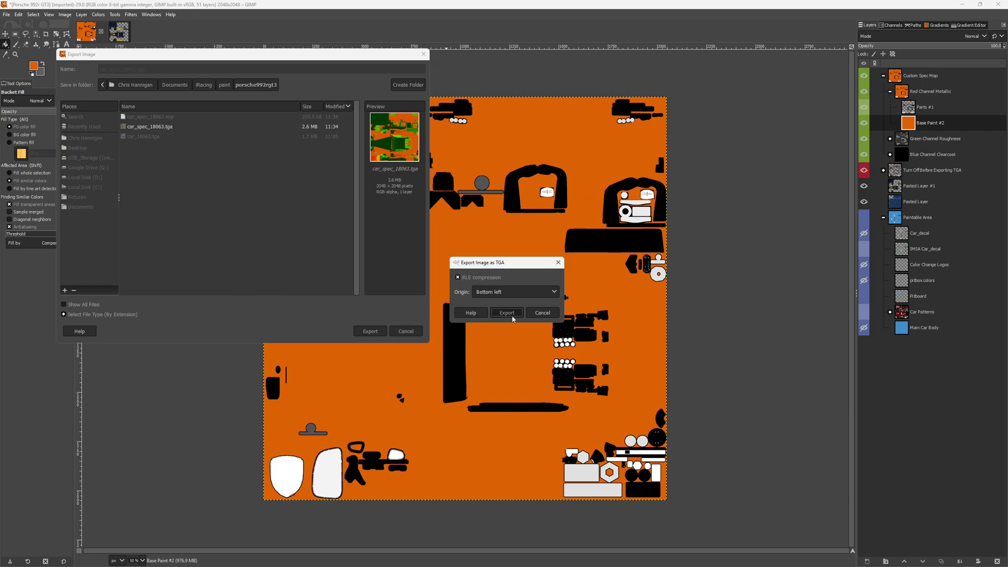
{"action": "left_click", "coordinate": [513, 314]}
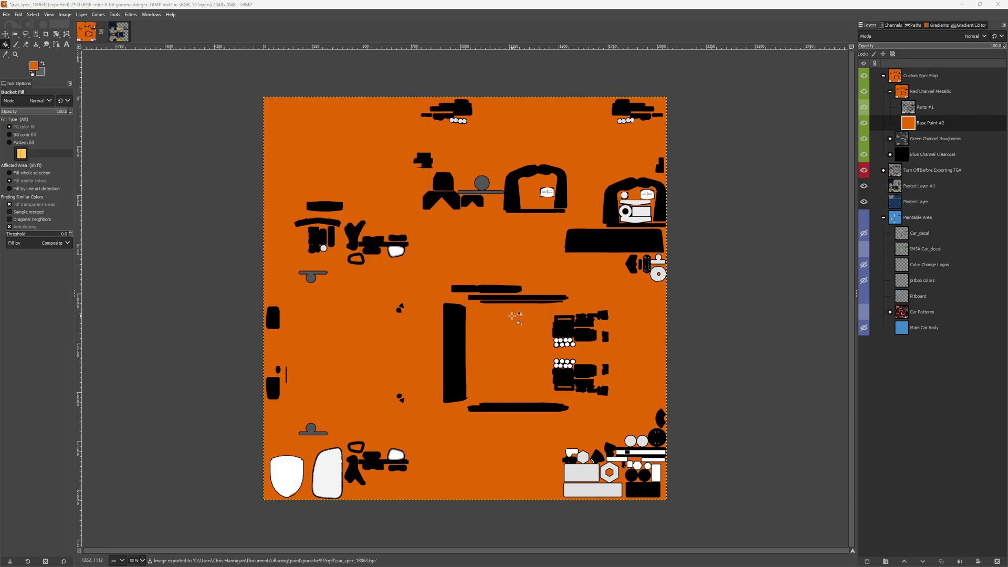
- Switch to the iRacing Paint Shop and inspect the Porsche's paint finish from the front and side
{"action": "key", "text": "alt+Tab"}
{"action": "left_click_drag", "start_coordinate": [512, 315], "coordinate": [434, 288]}
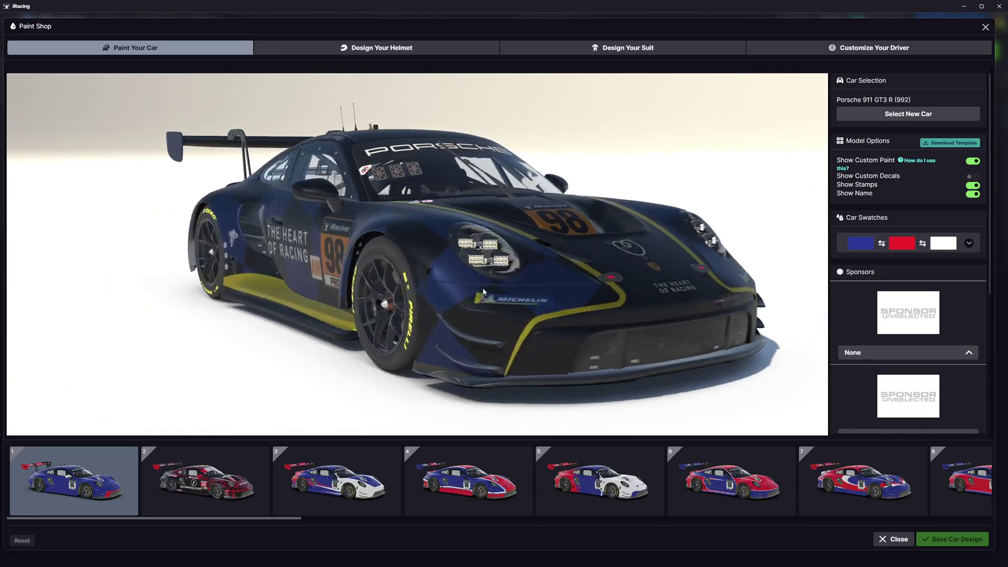
{"action": "mouse_move", "coordinate": [529, 301]}
{"action": "left_mouse_down"}
{"action": "mouse_move", "coordinate": [458, 289]}
{"action": "mouse_move", "coordinate": [573, 294]}
{"action": "mouse_move", "coordinate": [495, 295]}
{"action": "mouse_move", "coordinate": [518, 296]}
{"action": "left_mouse_up"}
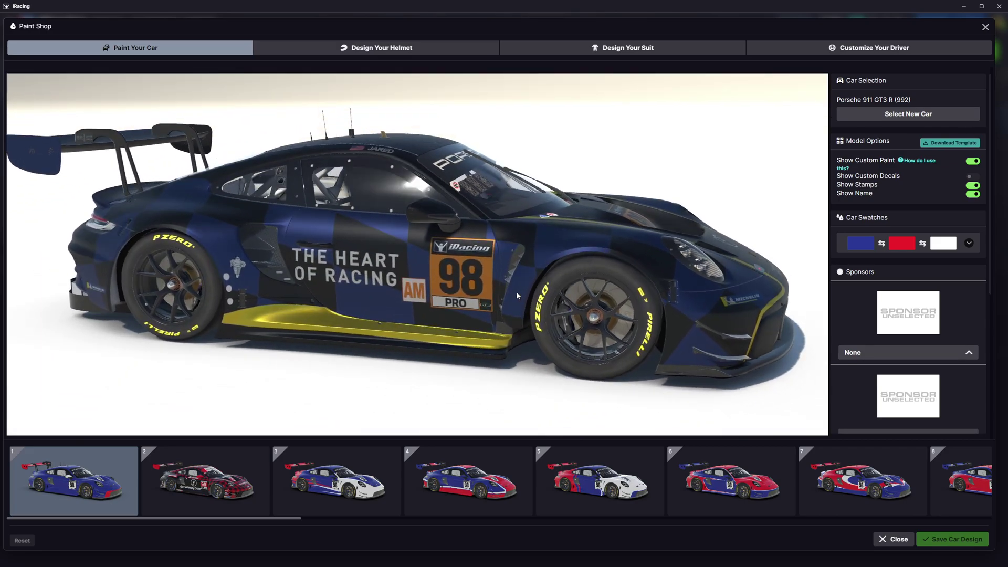
- Undo the Base Paint #2 fill in GIMP and expand the Green Channel Roughness and Blue Channel Clearcoat groups
{"action": "key", "text": "alt+Tab"}
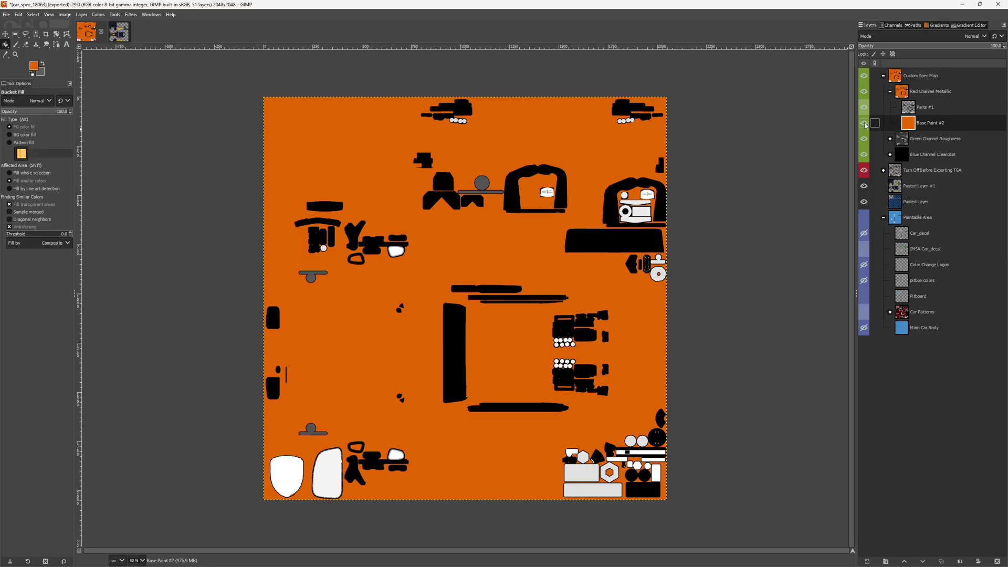
{"action": "key", "text": "ctrl+z"}
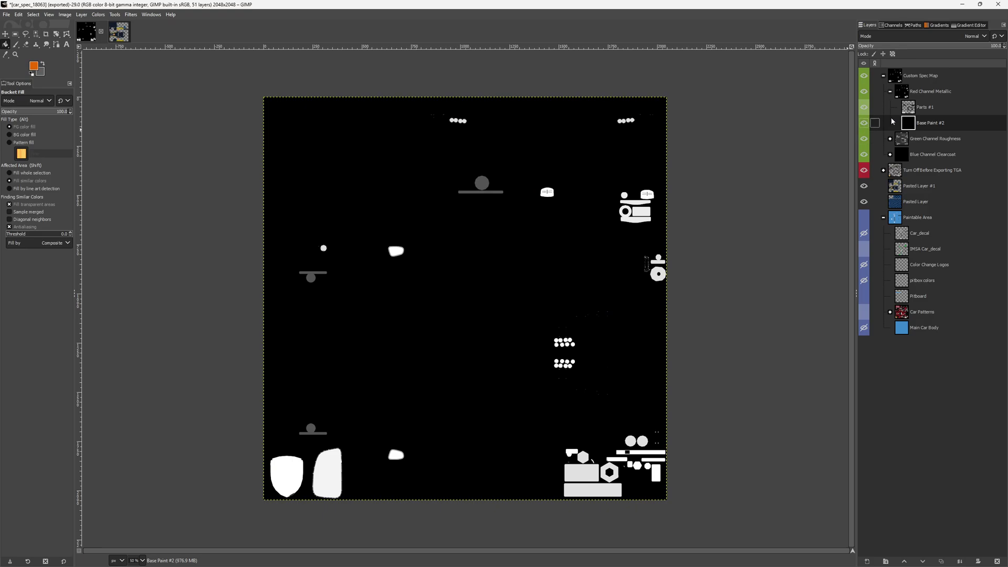
{"action": "left_click", "coordinate": [890, 139]}
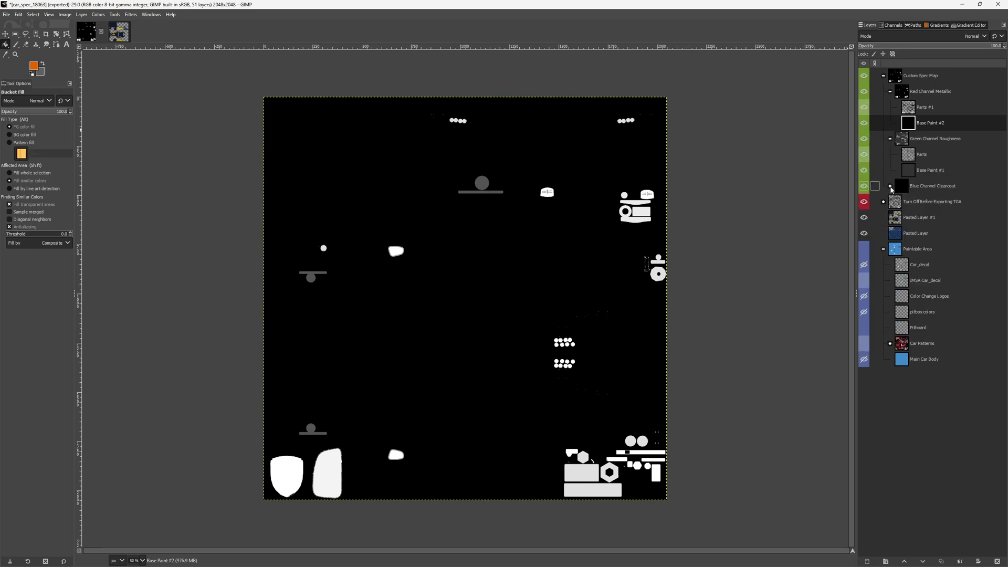
{"action": "left_click", "coordinate": [891, 186]}
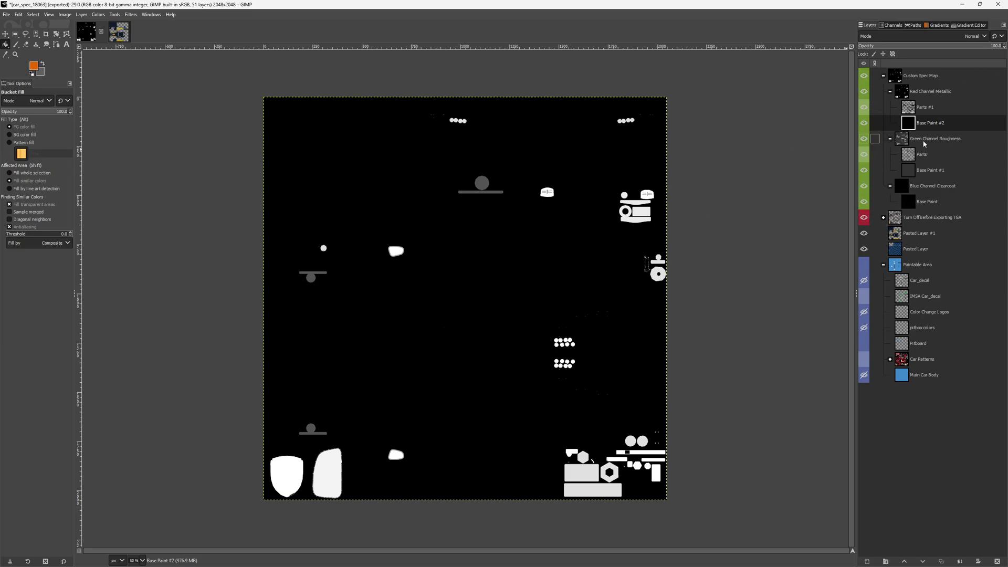
- Compare the spec map with Parts #1 hidden and shown, and refill Base Paint #2 with the orange foreground color
{"action": "left_click", "coordinate": [865, 107]}
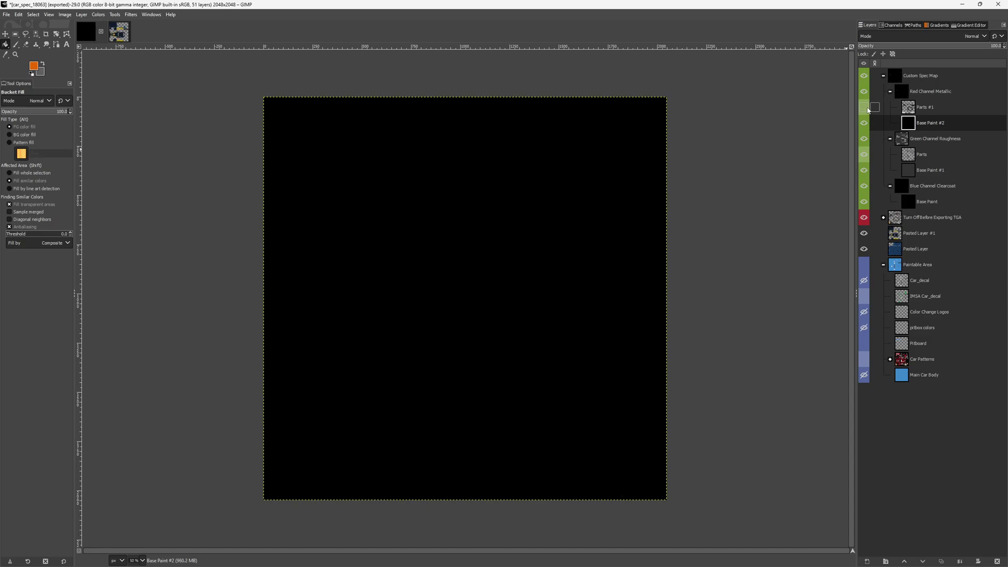
{"action": "left_click", "coordinate": [865, 108]}
{"action": "left_click", "coordinate": [865, 107]}
{"action": "left_click", "coordinate": [866, 108]}
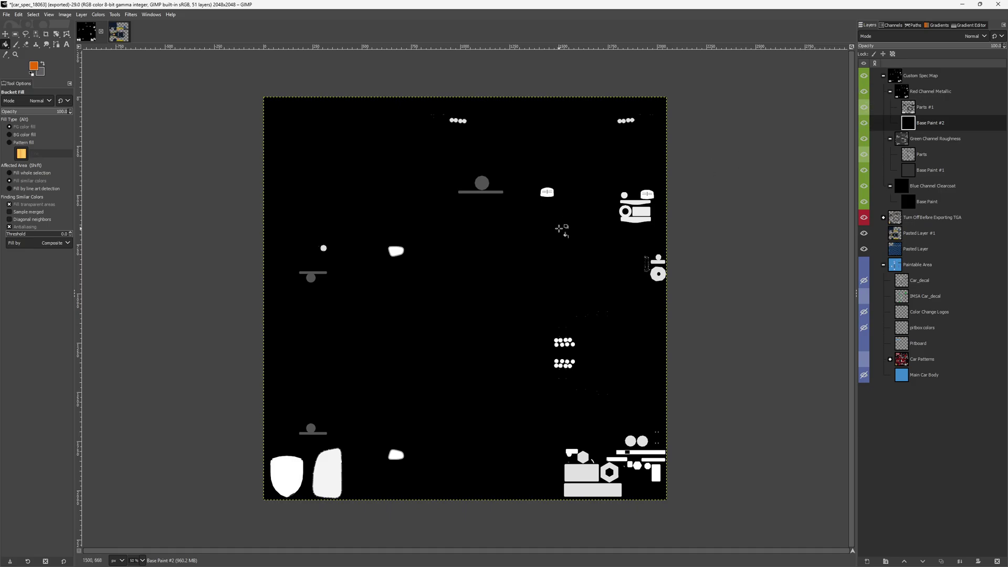
{"action": "left_click", "coordinate": [562, 259]}
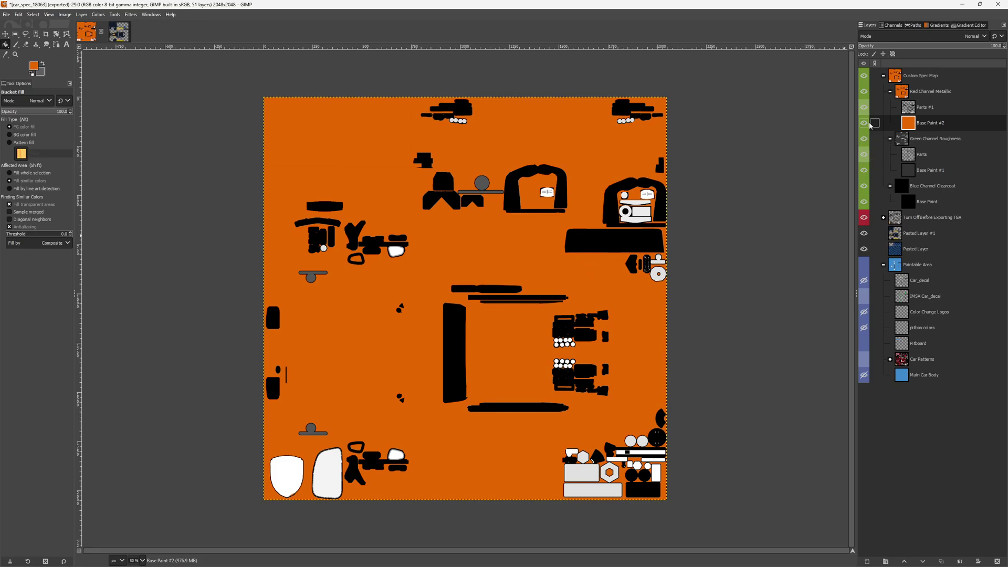
- Compare the spec map with the Red Channel Metallic group hidden and shown, and leave its Parts #1 layer hidden
{"action": "left_click", "coordinate": [865, 92]}
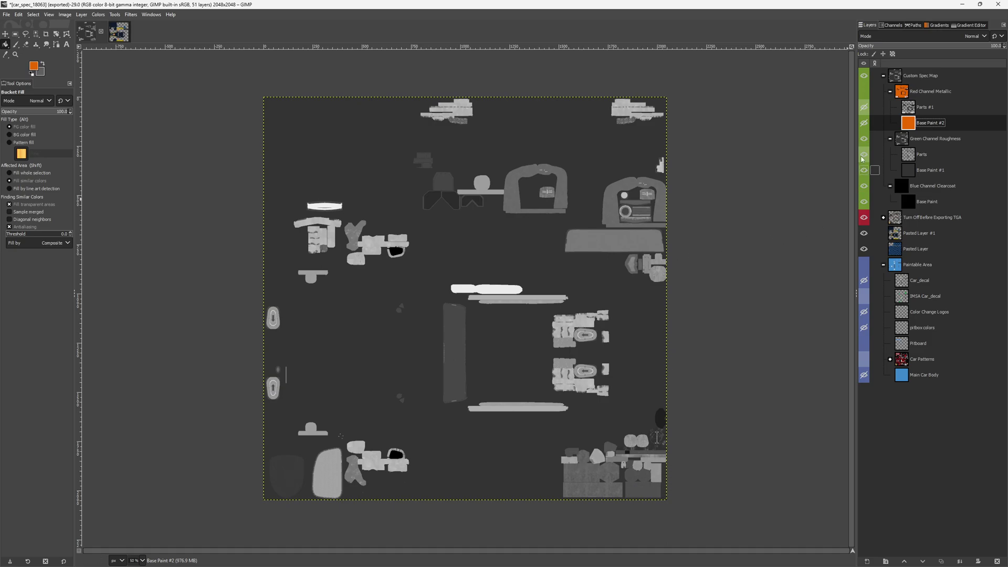
{"action": "left_click", "coordinate": [864, 92]}
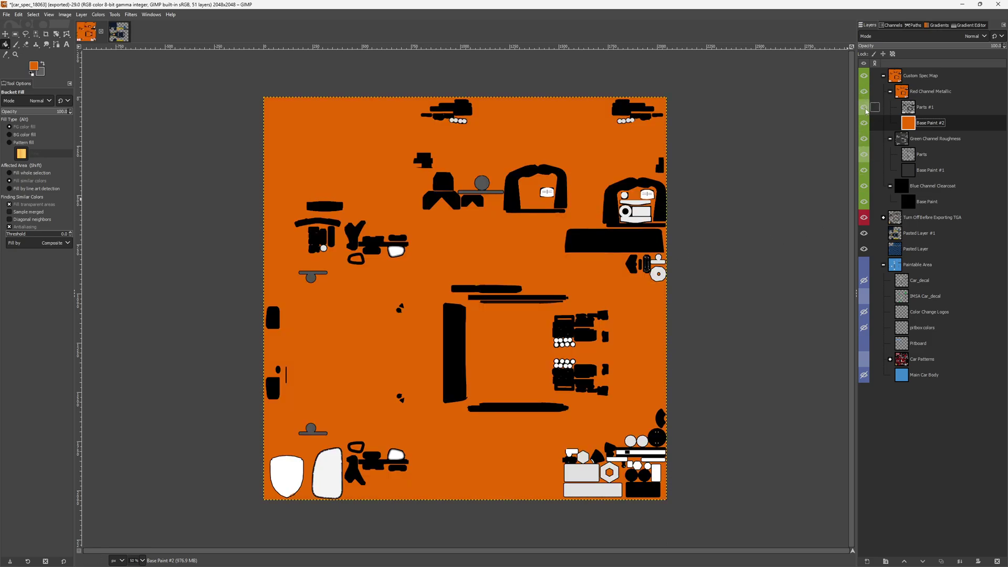
{"action": "left_click", "coordinate": [865, 108]}
{"action": "left_click", "coordinate": [865, 108]}
{"action": "left_click", "coordinate": [865, 108]}
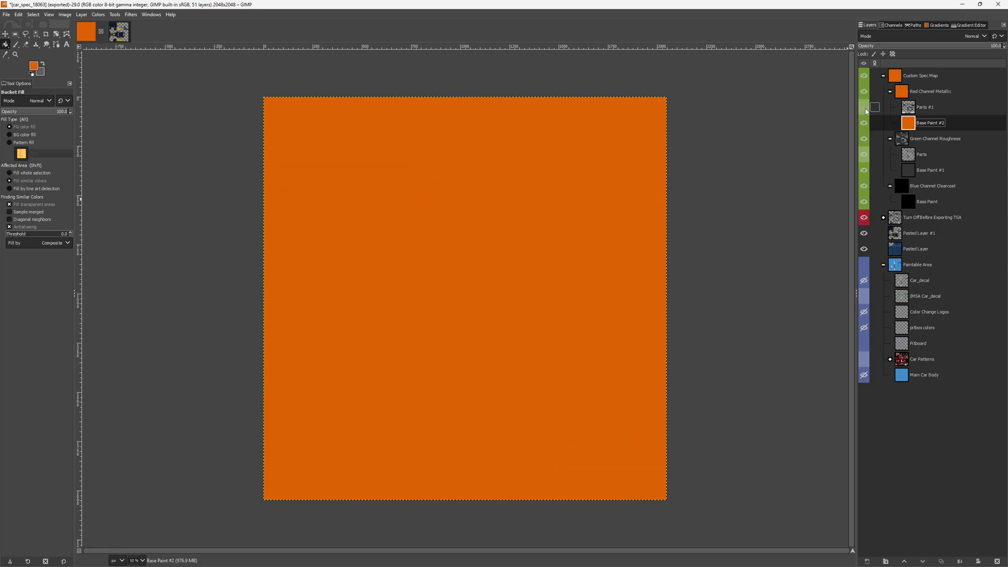
- Compare the spec map with Base Paint #2 and the Red Channel Metallic group hidden and shown, and leave Parts #1 visible
{"action": "left_click", "coordinate": [865, 108]}
{"action": "left_click", "coordinate": [865, 108]}
{"action": "left_click", "coordinate": [864, 123]}
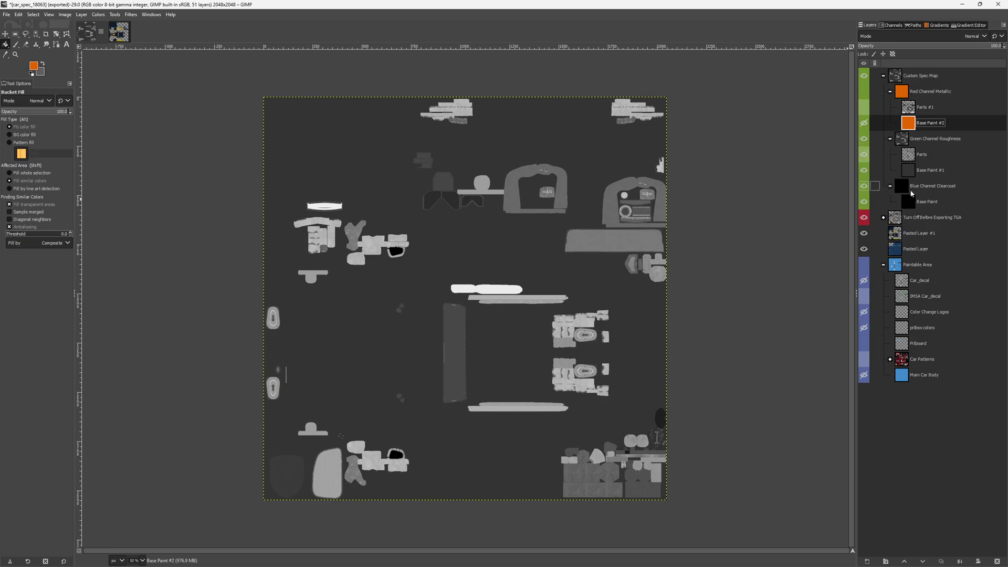
{"action": "left_click", "coordinate": [864, 92]}
{"action": "left_click", "coordinate": [863, 107]}
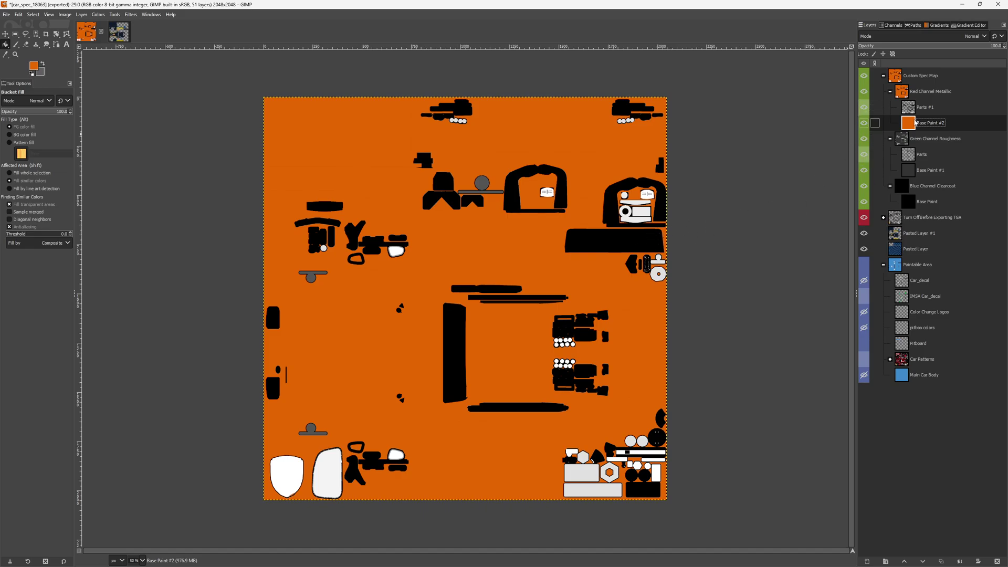
- Undo the orange fill of the Base Paint #2 layer
{"action": "key", "text": "ctrl+z"}
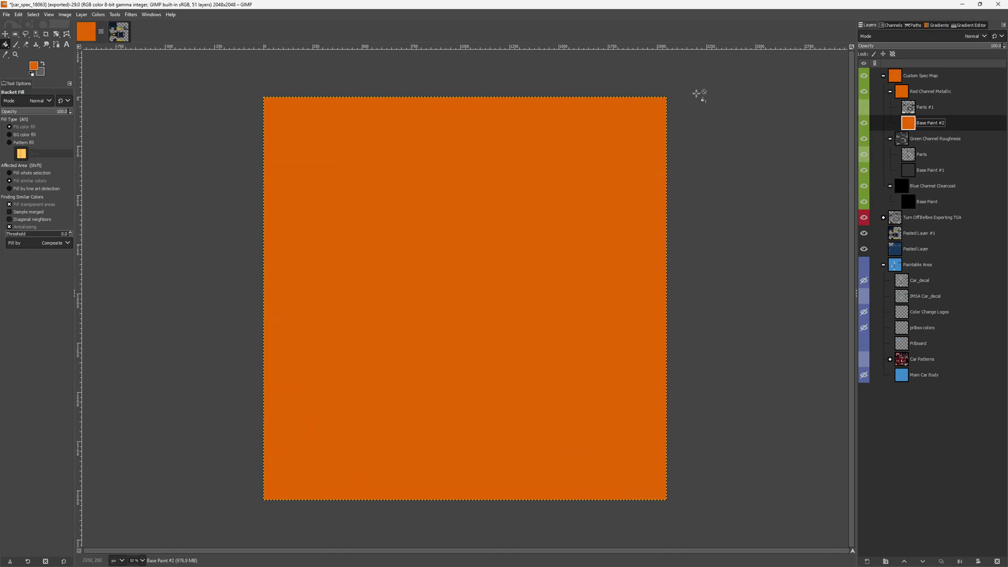
{"action": "key", "text": "ctrl+y"}
{"action": "key", "text": "ctrl+z"}
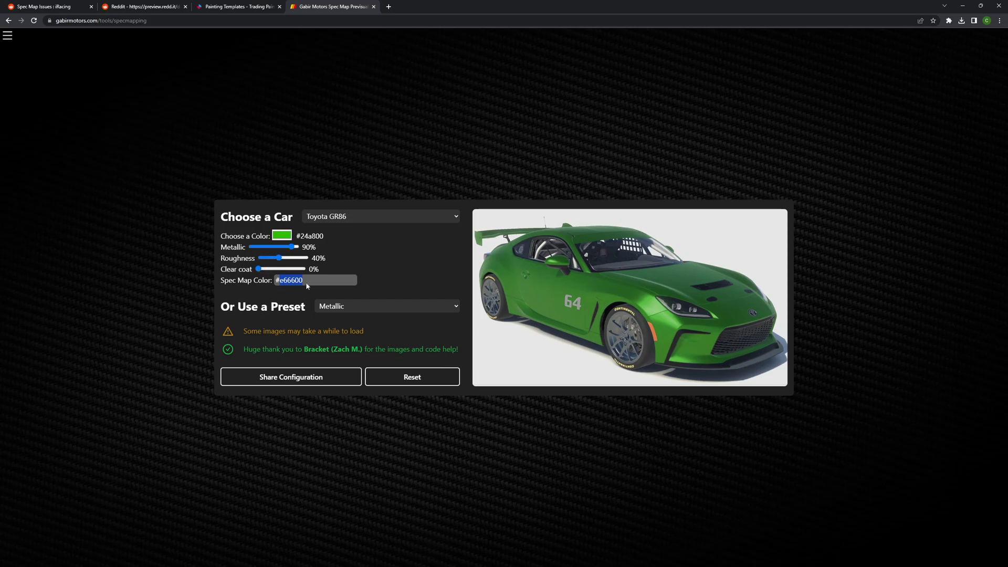
- Switch from the Gabir Motors spec map previewer to GIMP and check the foreground color's red, green and blue values
{"action": "key", "text": "alt+Tab"}
{"action": "left_click", "coordinate": [33, 68]}
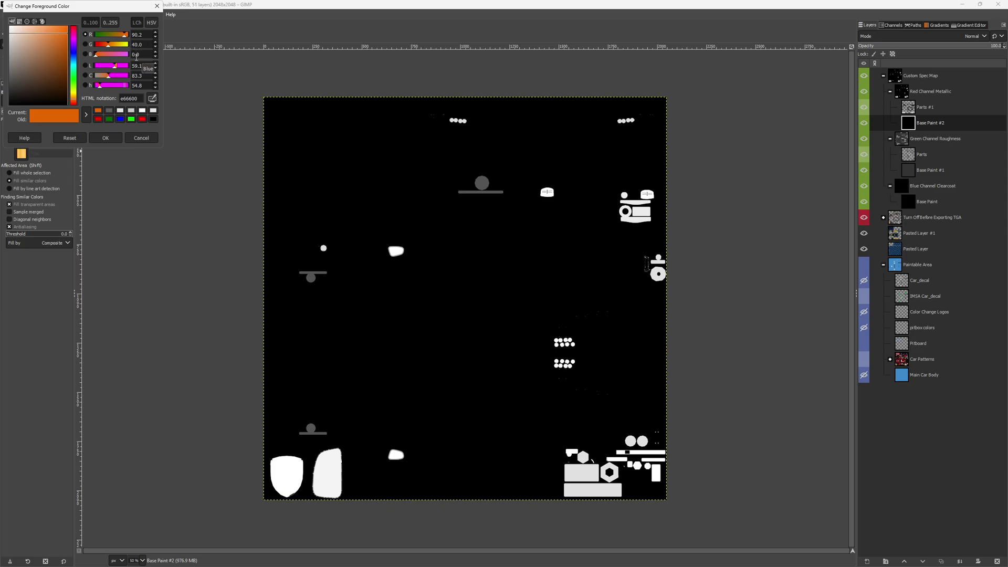
{"action": "left_click", "coordinate": [141, 138]}
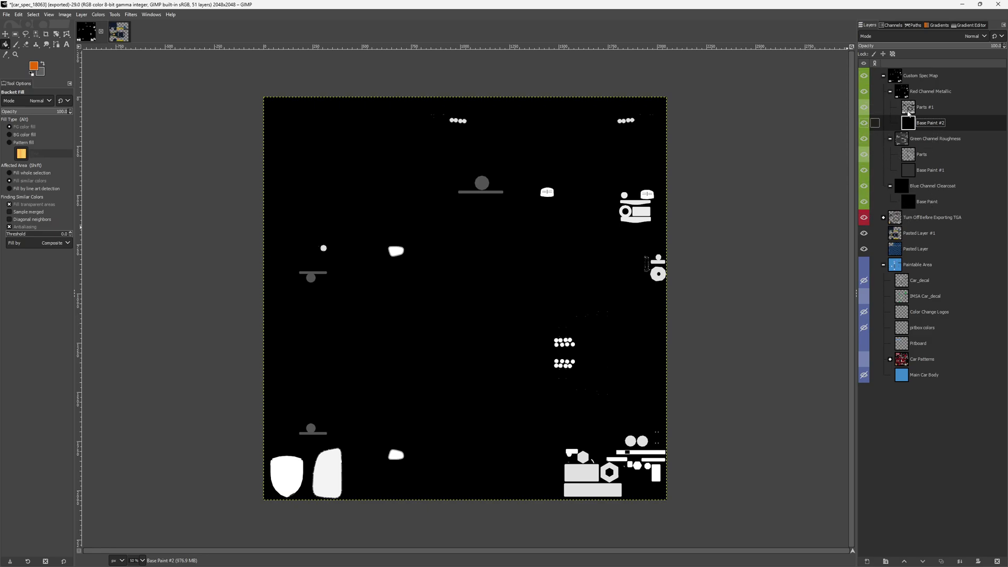
- Set the Custom Spec Map group's blend mode to Normal
{"action": "left_click", "coordinate": [919, 77]}
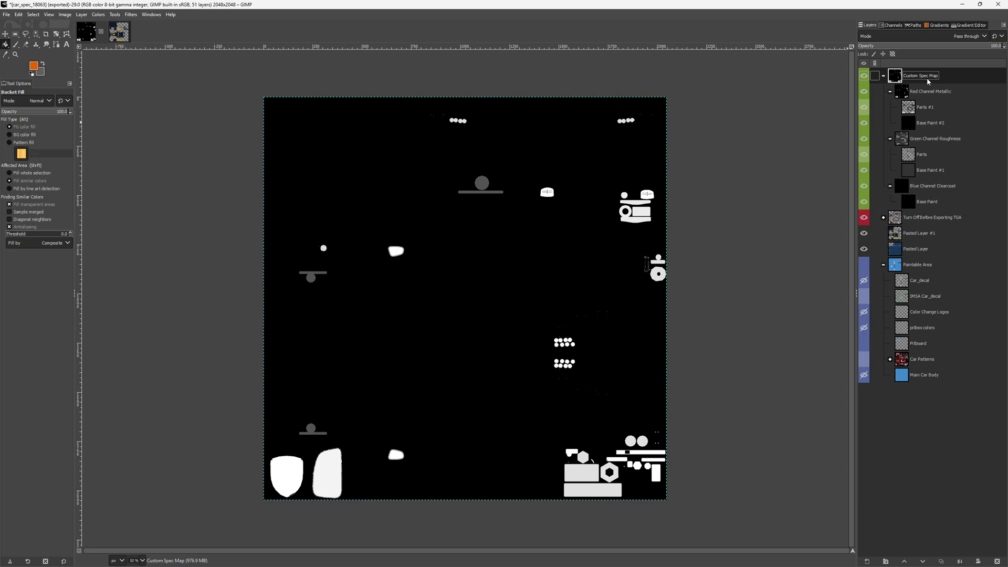
{"action": "left_click", "coordinate": [971, 36]}
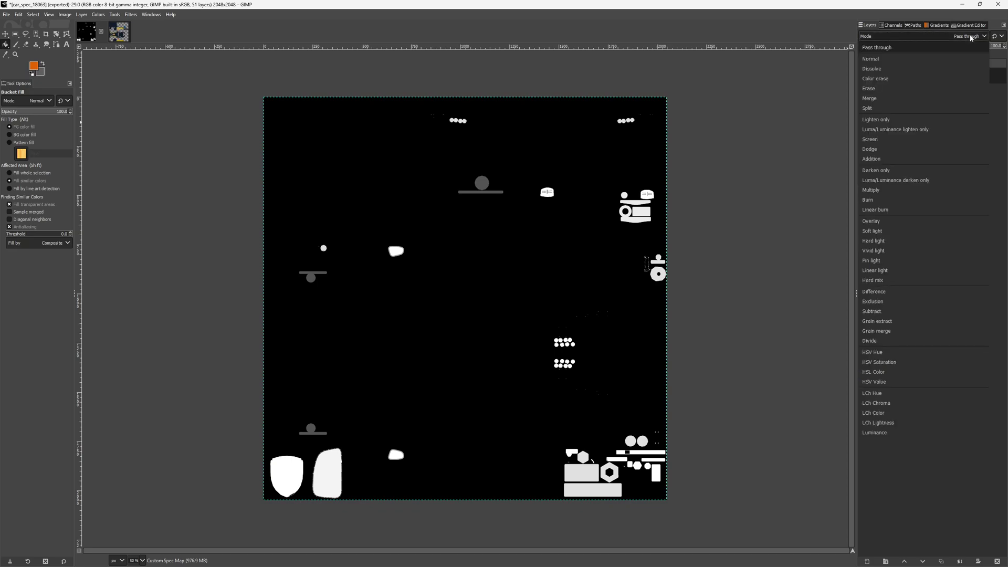
{"action": "left_click", "coordinate": [912, 60]}
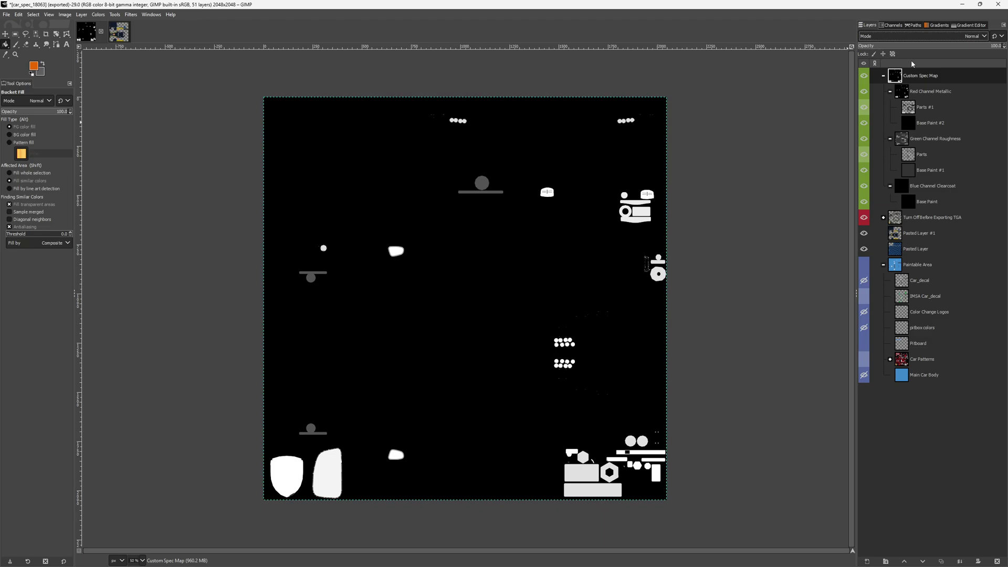
- Check the blend modes of the three channel groups and set the Red Channel Metallic group to Addition
{"action": "left_click", "coordinate": [922, 94]}
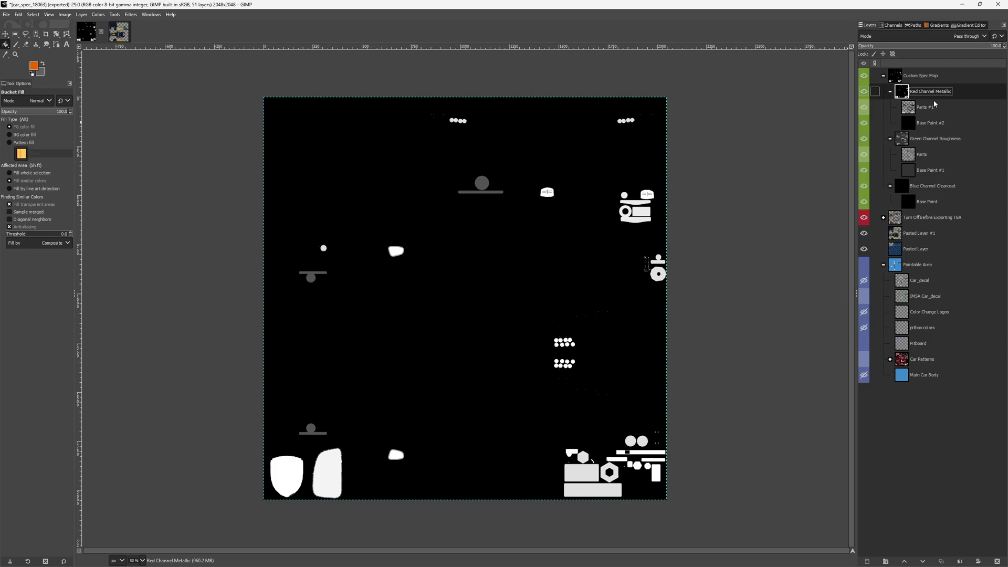
{"action": "left_click", "coordinate": [927, 139]}
{"action": "left_click", "coordinate": [923, 185]}
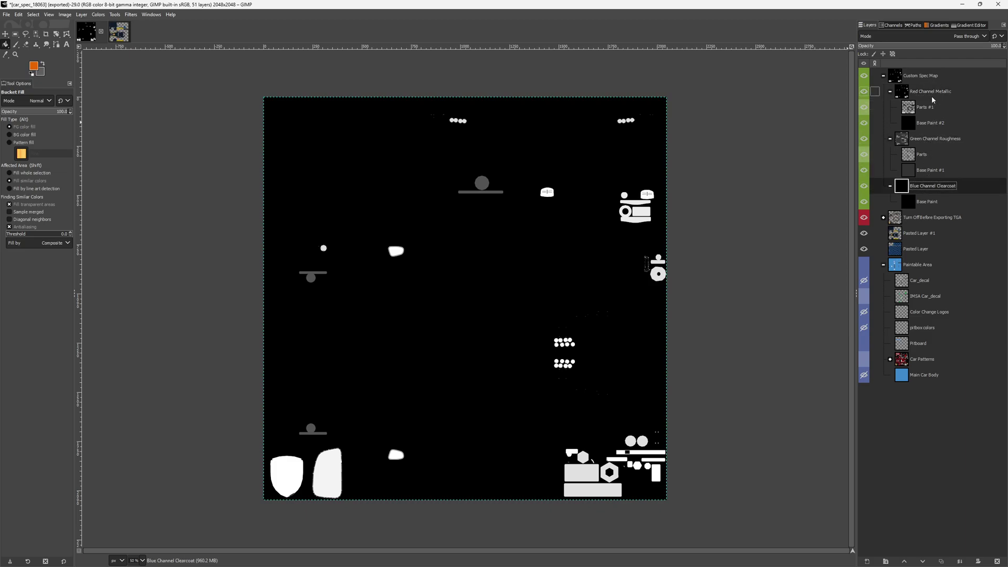
{"action": "left_click", "coordinate": [933, 98]}
{"action": "left_click", "coordinate": [969, 36]}
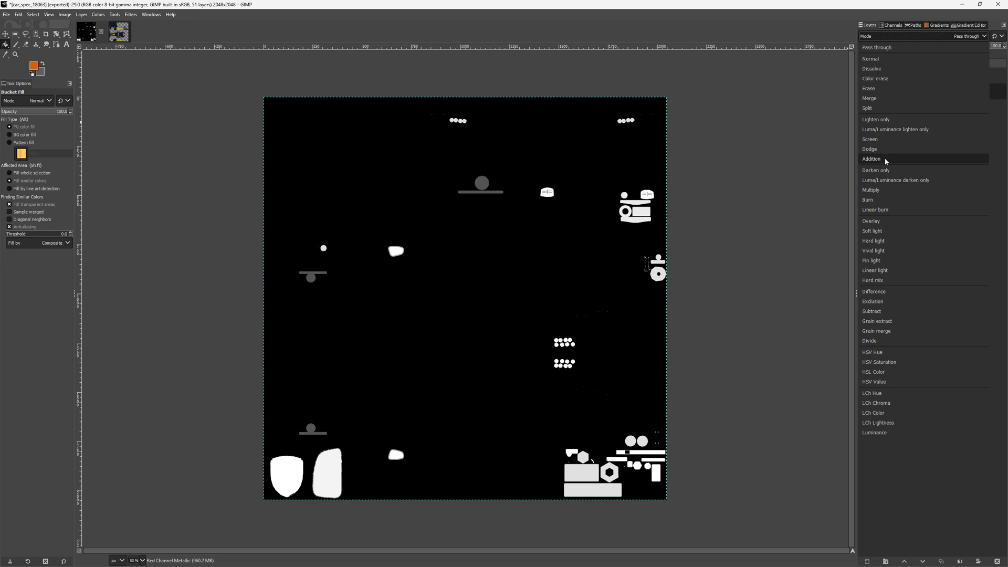
{"action": "left_click", "coordinate": [872, 158]}
- Set the Green Channel Roughness and Blue Channel Clearcoat groups to Addition blend mode and recheck the green and red groups
{"action": "left_click", "coordinate": [936, 139]}
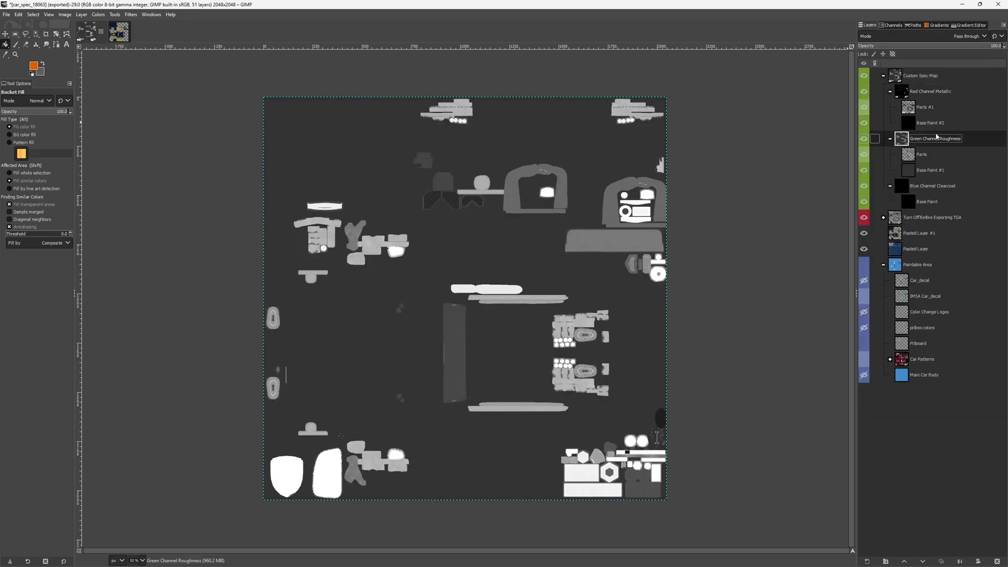
{"action": "left_click", "coordinate": [969, 36]}
{"action": "left_click", "coordinate": [893, 160]}
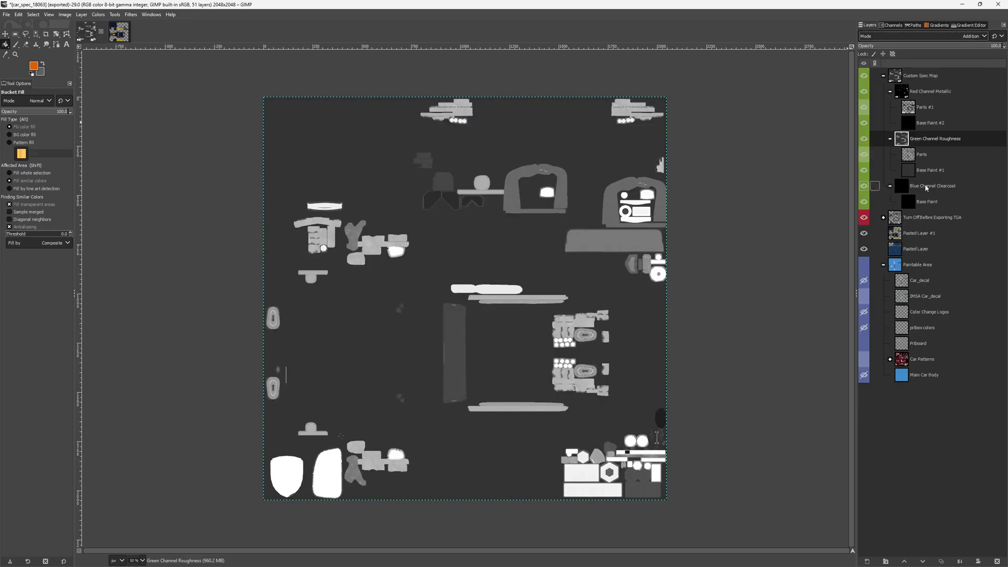
{"action": "left_click", "coordinate": [926, 188]}
{"action": "left_click", "coordinate": [969, 36]}
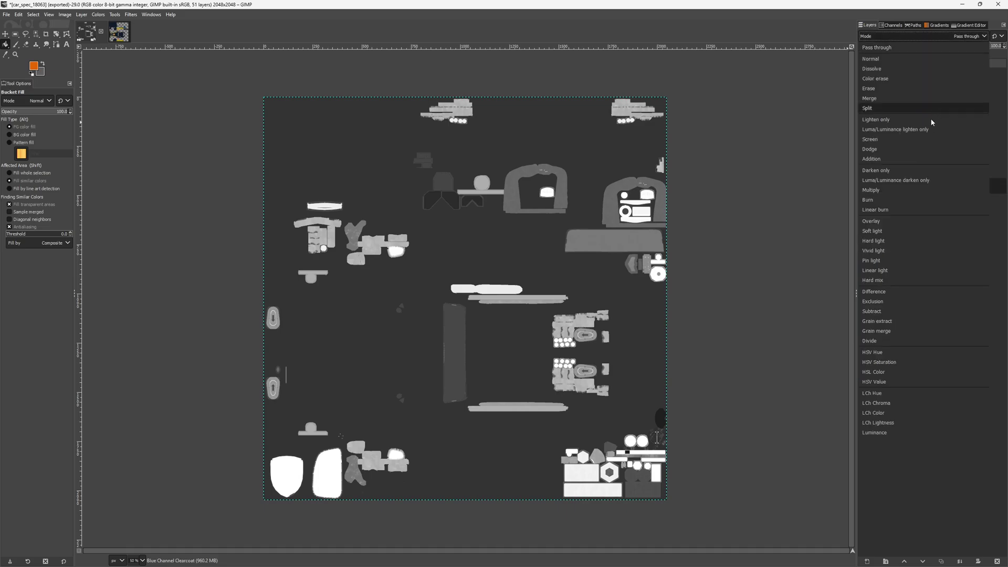
{"action": "left_click", "coordinate": [893, 160]}
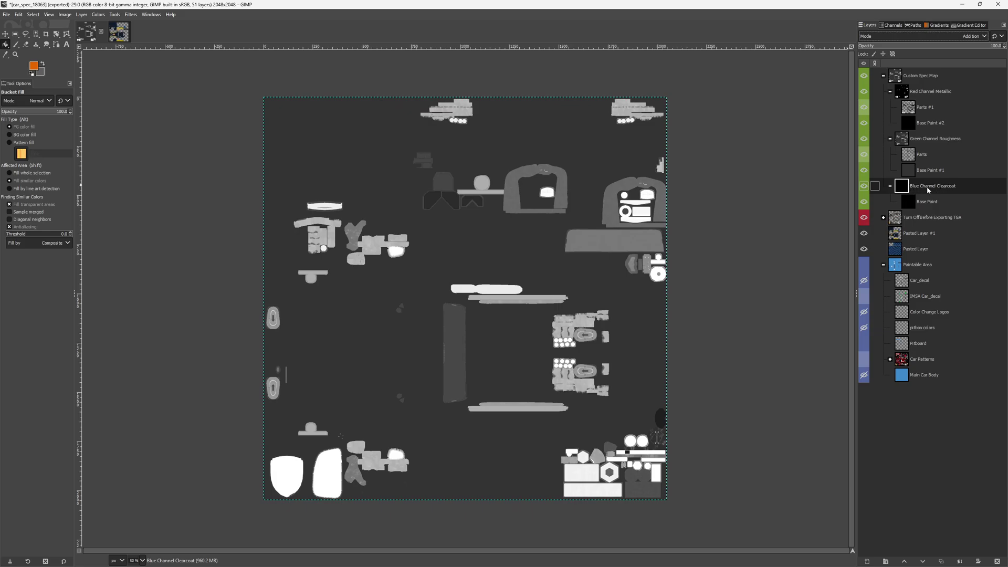
{"action": "left_click", "coordinate": [923, 140]}
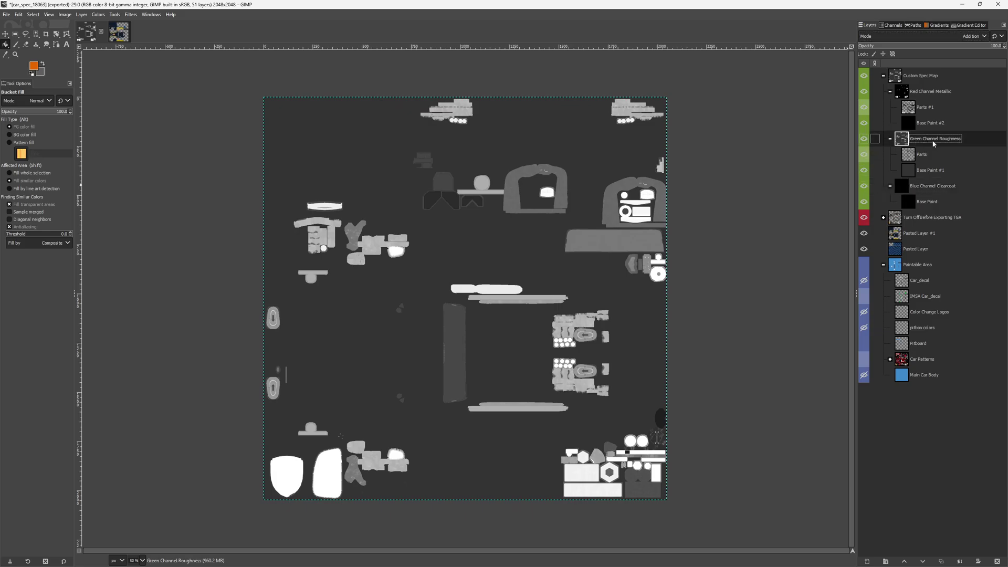
{"action": "left_click", "coordinate": [919, 93]}
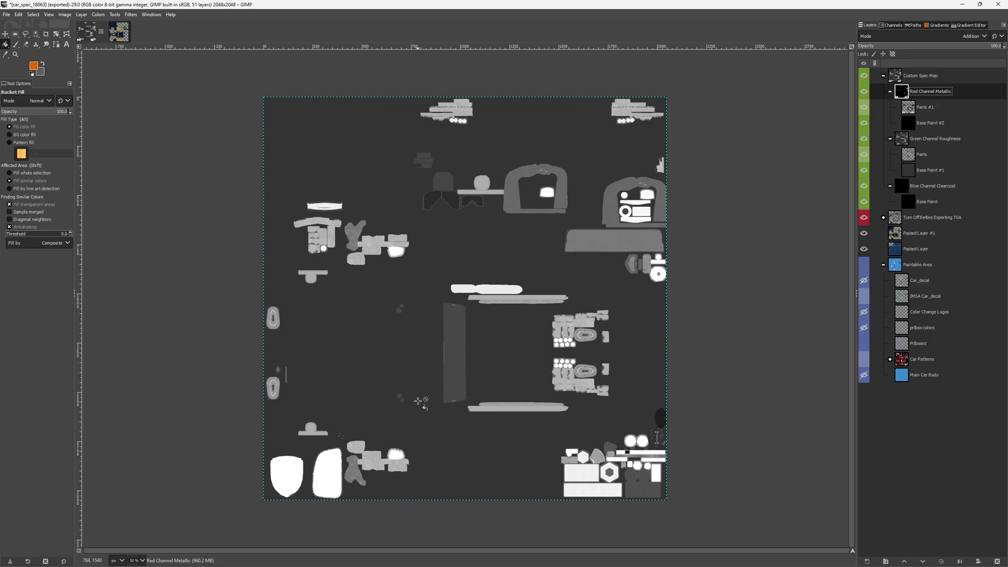
- Create a transparent layer named RED above Parts #1 in the Red Channel Metallic group
{"action": "right_click", "coordinate": [924, 107]}
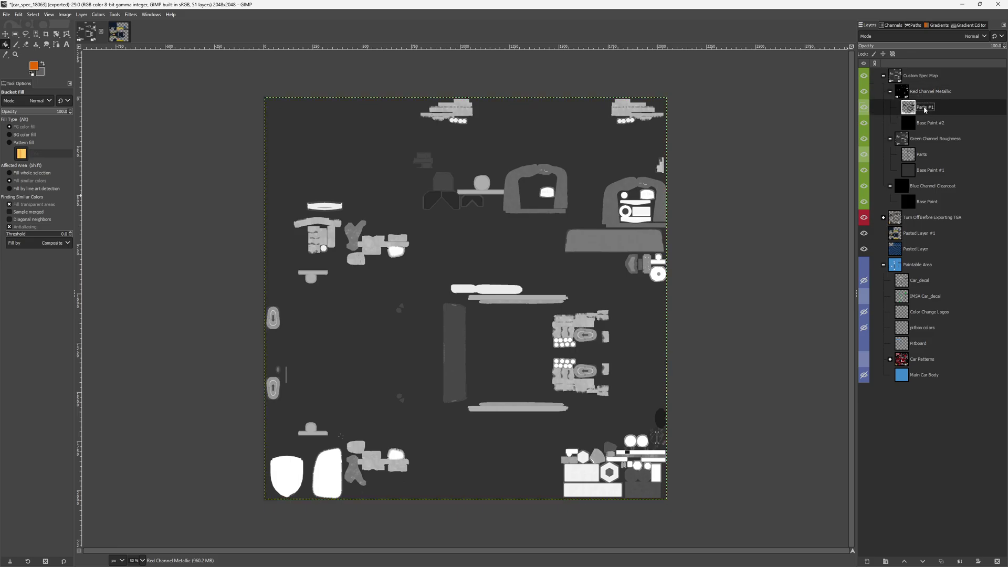
{"action": "left_click", "coordinate": [947, 170]}
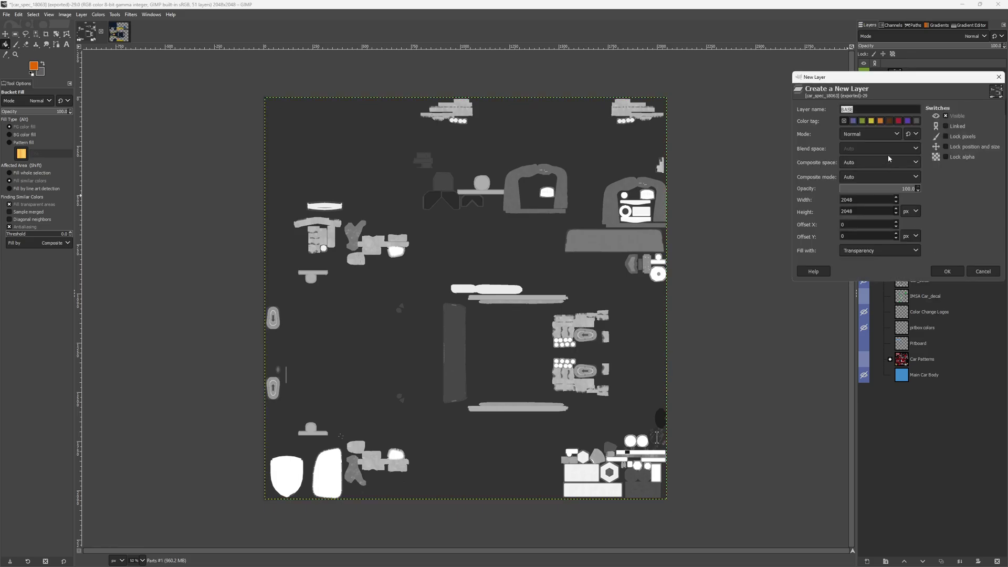
{"action": "type", "text": "RED"}
{"action": "left_click", "coordinate": [940, 275]}
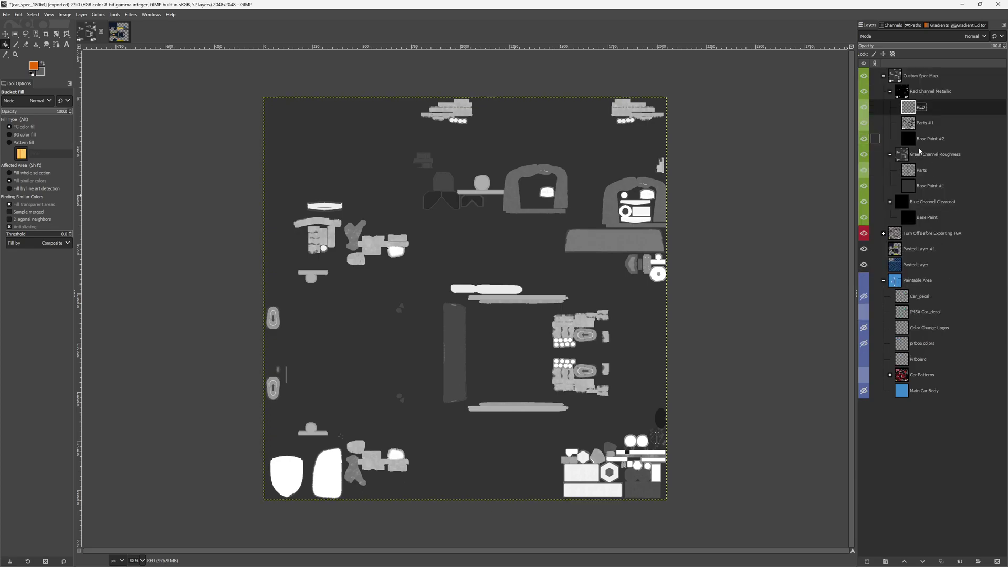
- Create a transparent layer named GREEN above Parts in the Green Channel Roughness group
{"action": "left_click", "coordinate": [925, 171]}
{"action": "right_click", "coordinate": [926, 171]}
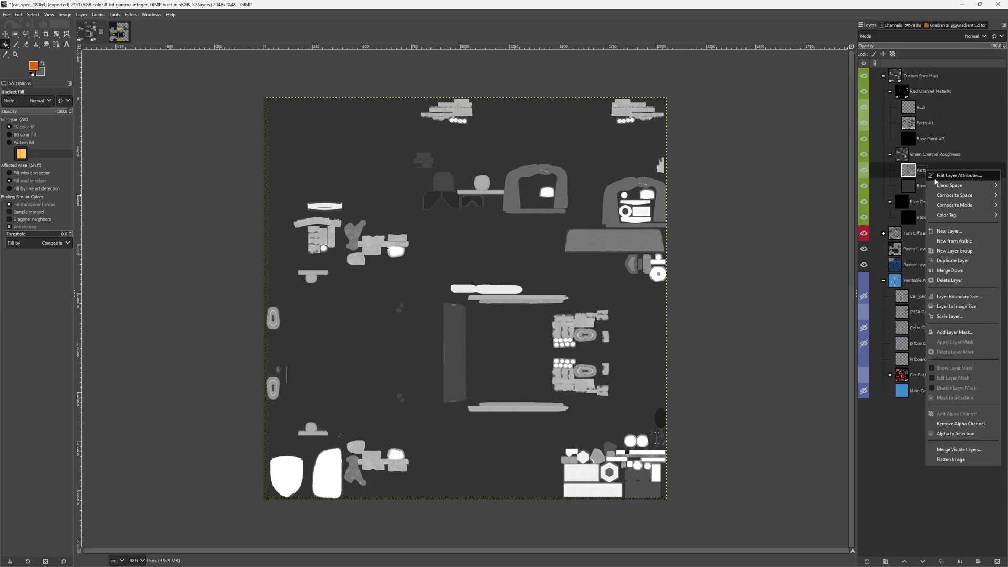
{"action": "left_click", "coordinate": [947, 235]}
{"action": "type", "text": "GREEn"}
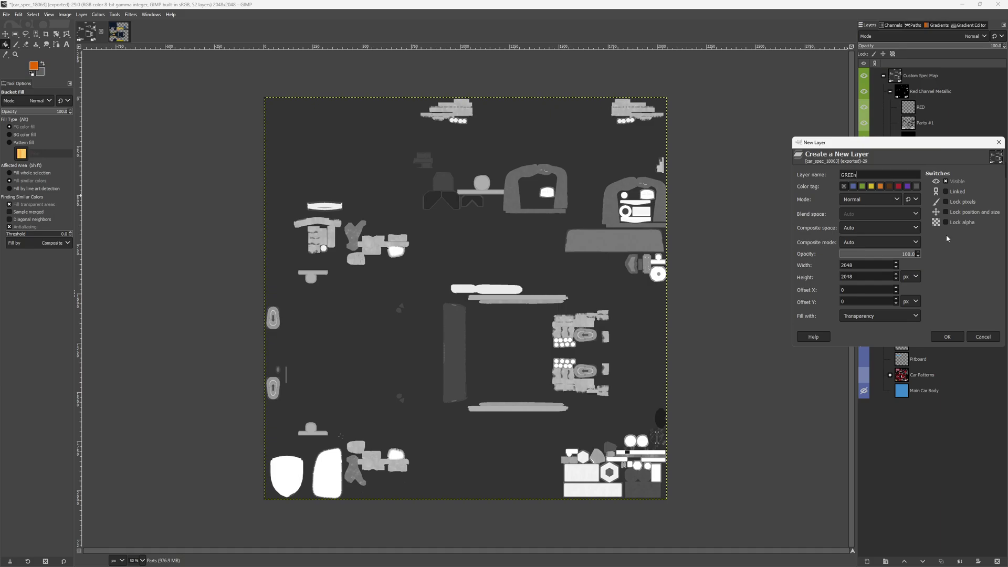
{"action": "key", "text": "BackSpace"}
{"action": "type", "text": "N"}
{"action": "key", "text": "Return"}
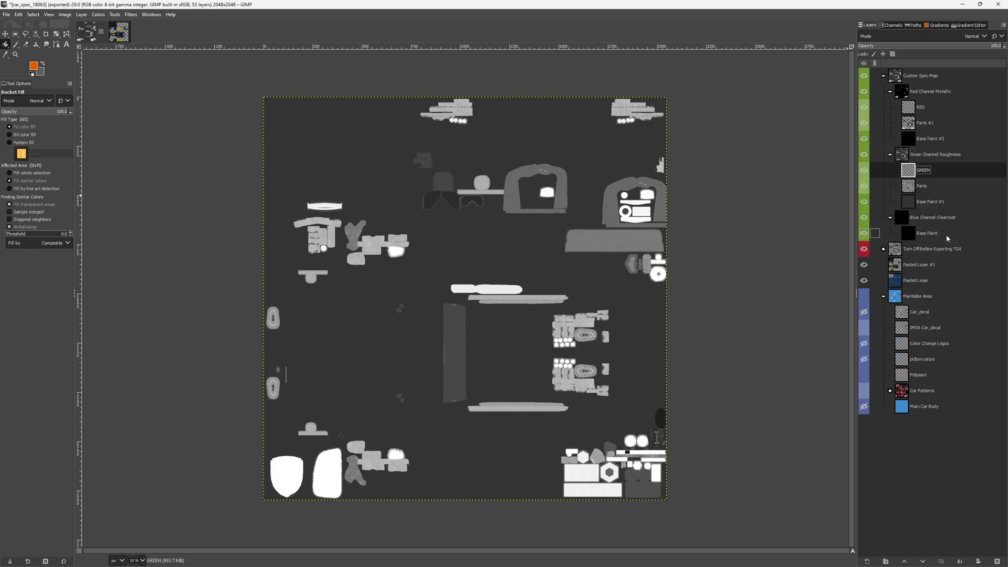
- Create a new layer named BLUE above Base Paint in the Blue Channel Clearcoat group
{"action": "right_click", "coordinate": [927, 239]}
{"action": "left_click", "coordinate": [952, 302]}
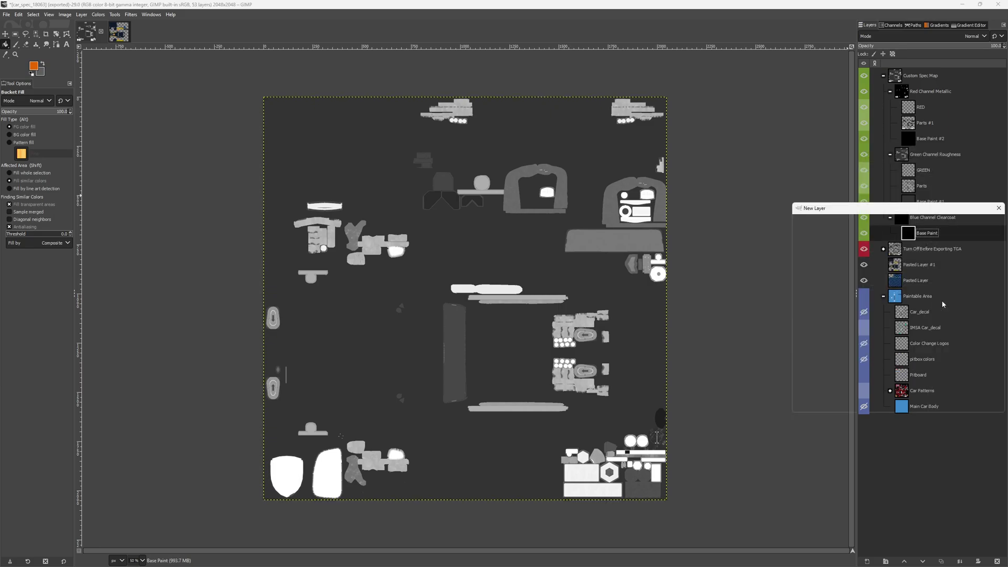
{"action": "type", "text": "BLUE"}
{"action": "key", "text": "Return"}
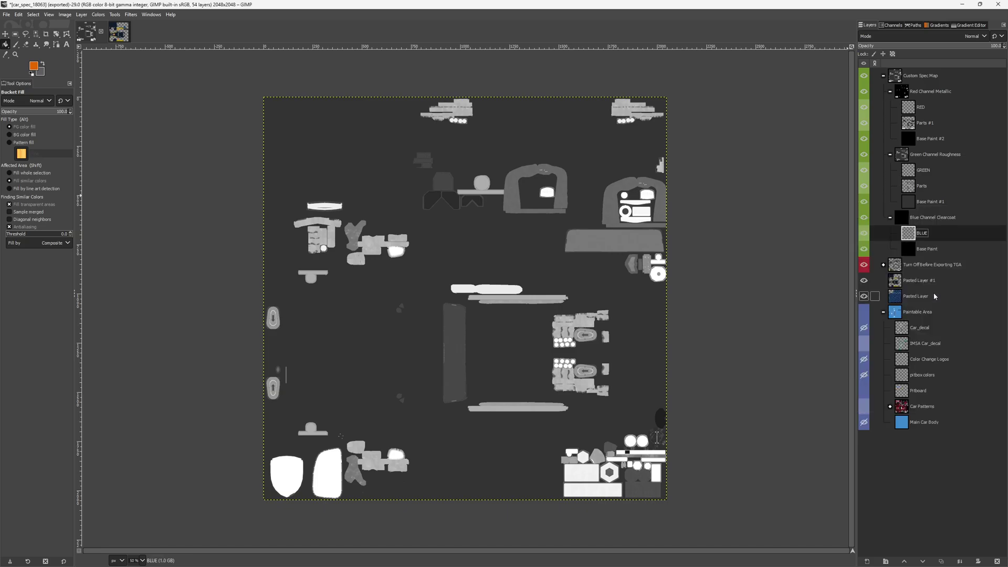
- Set the foreground color to pure red (ff0000) and fill the RED layer with it
{"action": "left_click", "coordinate": [925, 111]}
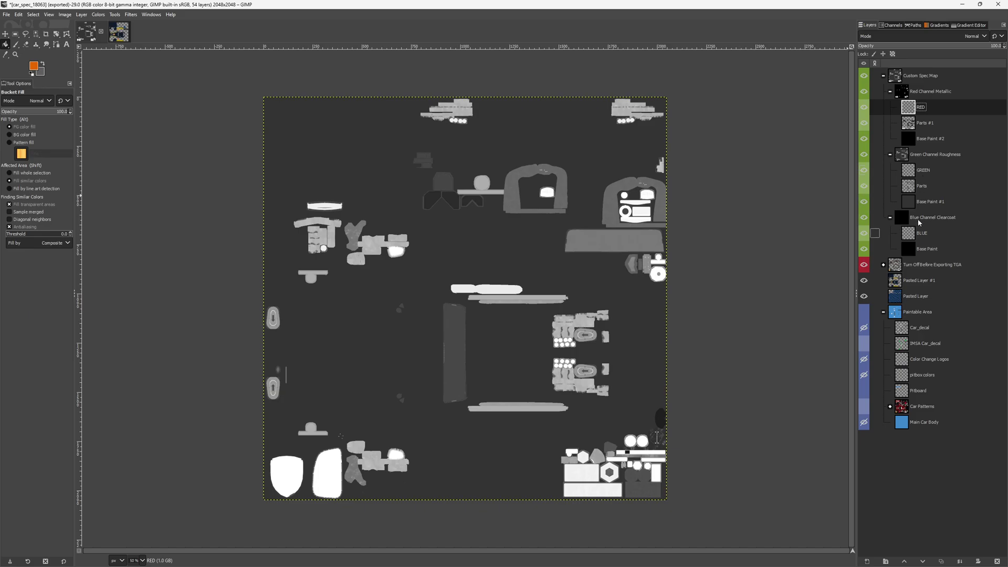
{"action": "left_click", "coordinate": [32, 68]}
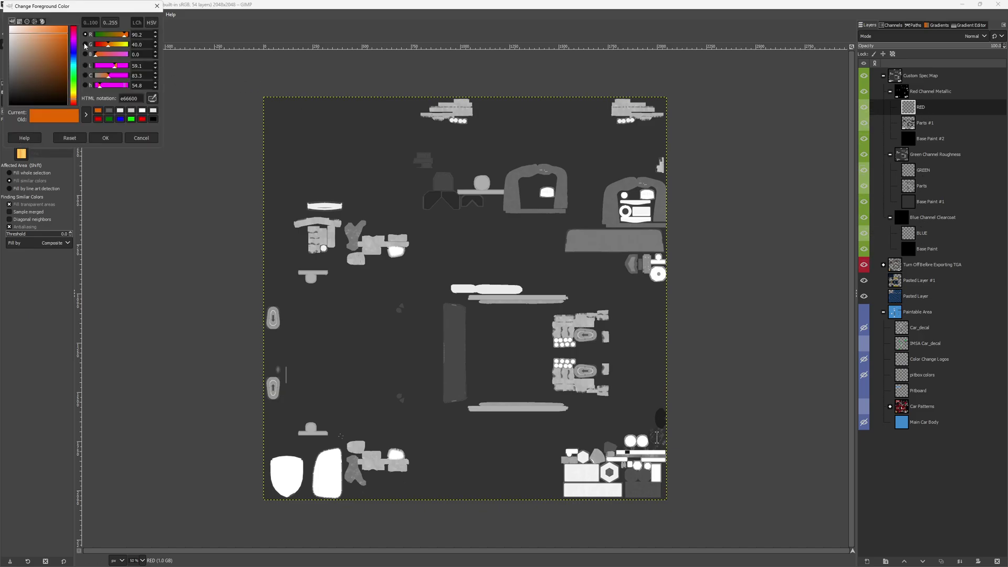
{"action": "left_click_drag", "start_coordinate": [104, 48], "coordinate": [136, 39]}
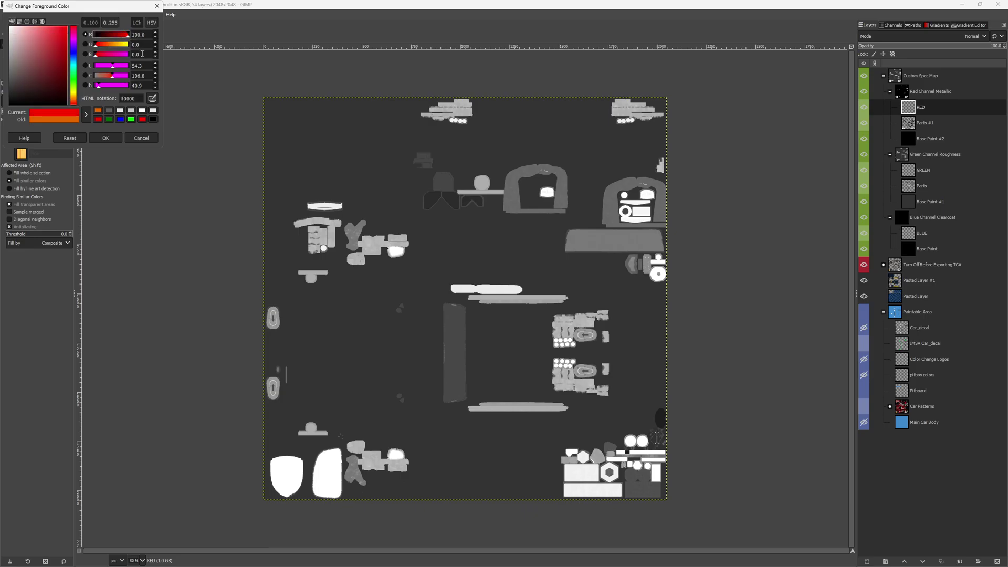
{"action": "left_click", "coordinate": [105, 137]}
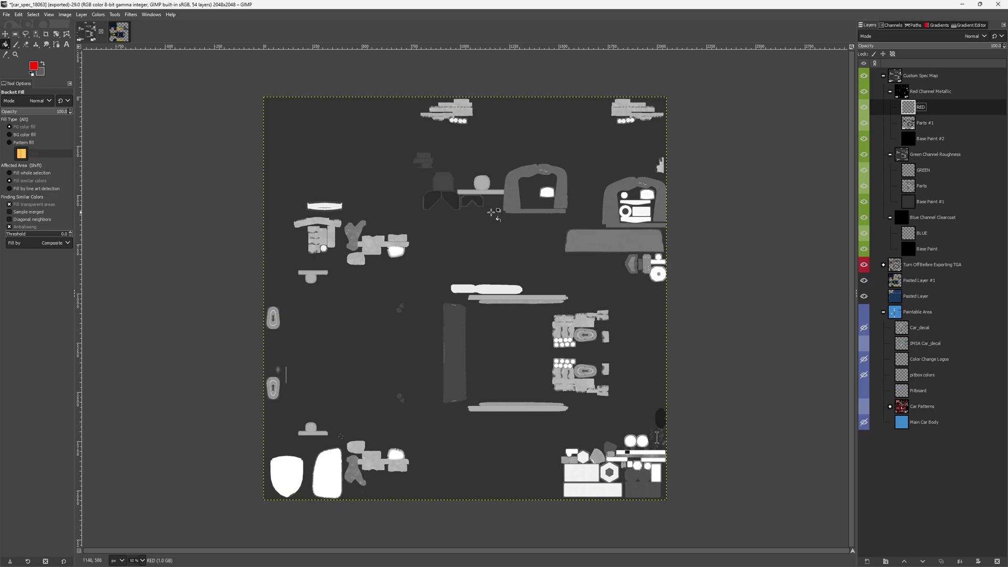
{"action": "left_click", "coordinate": [462, 299]}
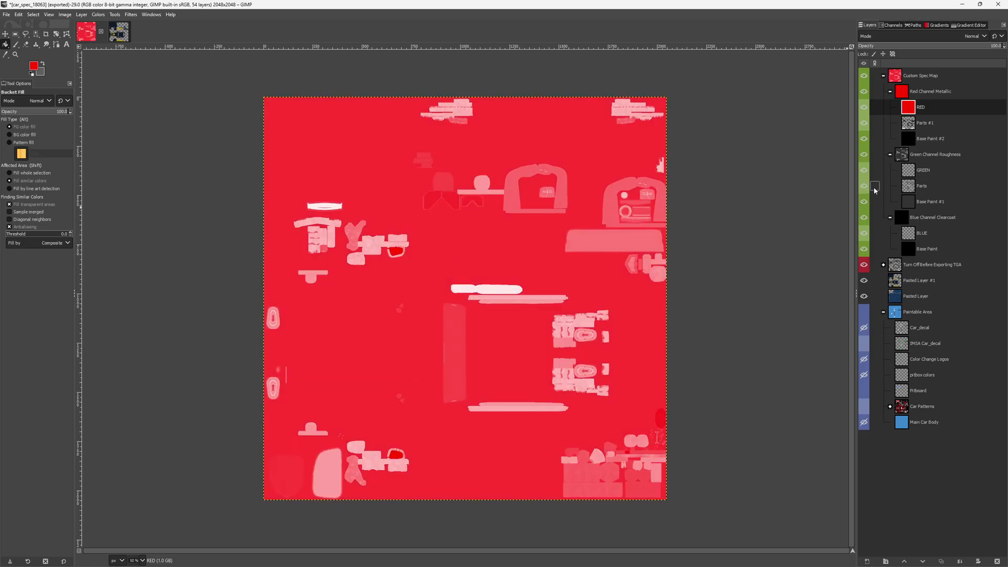
- Set the foreground color to pure green (00ff00) and fill the GREEN layer with it
{"action": "left_click", "coordinate": [940, 171]}
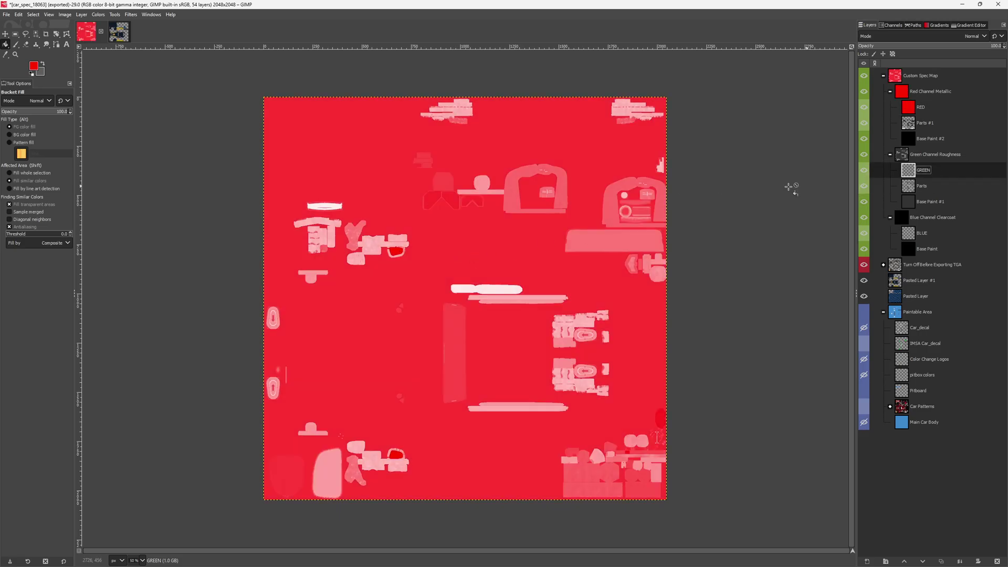
{"action": "left_click", "coordinate": [33, 65]}
{"action": "mouse_move", "coordinate": [119, 41]}
{"action": "left_mouse_down"}
{"action": "mouse_move", "coordinate": [76, 40]}
{"action": "mouse_move", "coordinate": [132, 47]}
{"action": "left_mouse_up"}
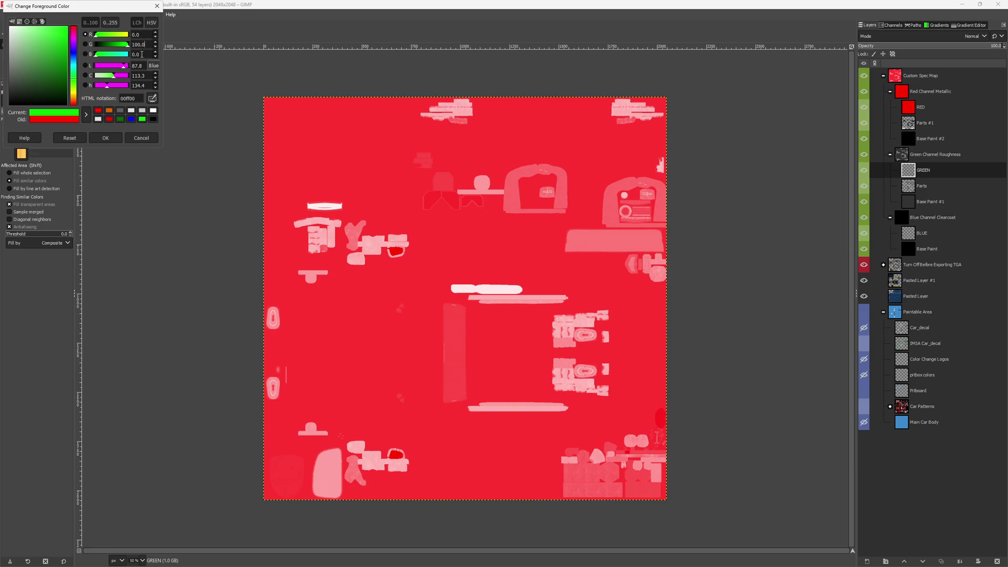
{"action": "left_click", "coordinate": [105, 138]}
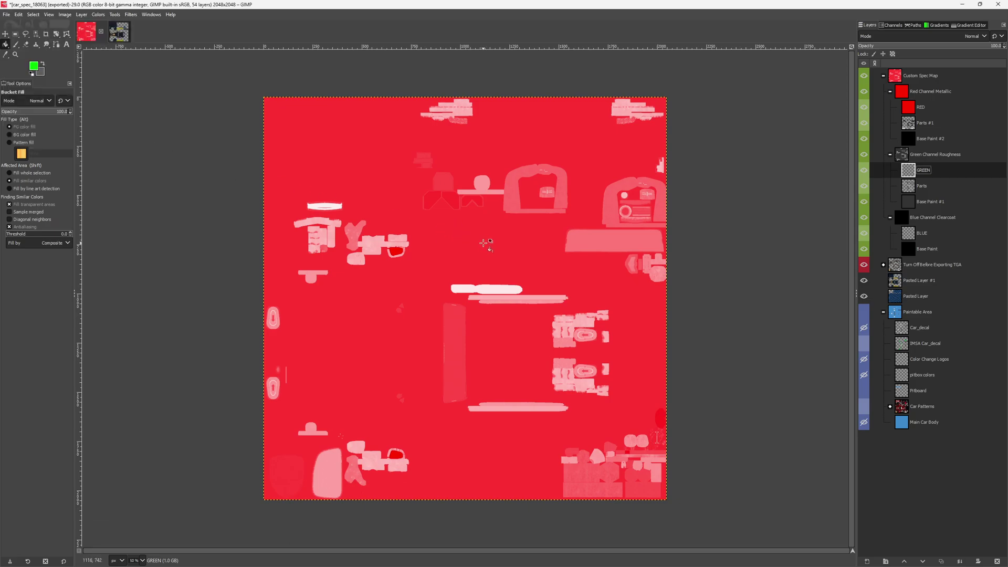
{"action": "left_click", "coordinate": [483, 243]}
- Set the foreground color to pure blue (0000ff) and fill the BLUE layer with it
{"action": "left_click", "coordinate": [919, 235]}
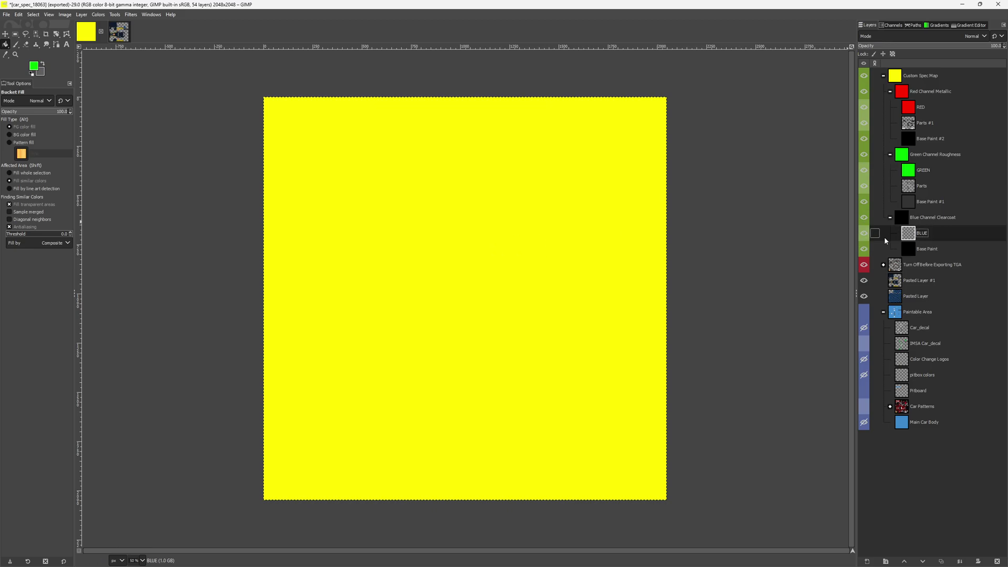
{"action": "left_click", "coordinate": [33, 65]}
{"action": "left_click_drag", "start_coordinate": [125, 44], "coordinate": [144, 55]}
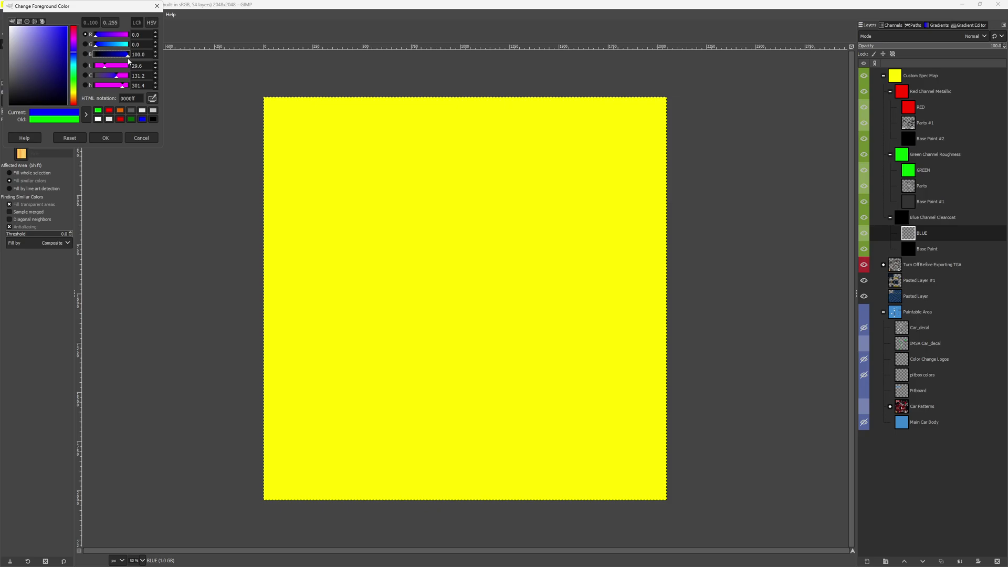
{"action": "left_click", "coordinate": [106, 138]}
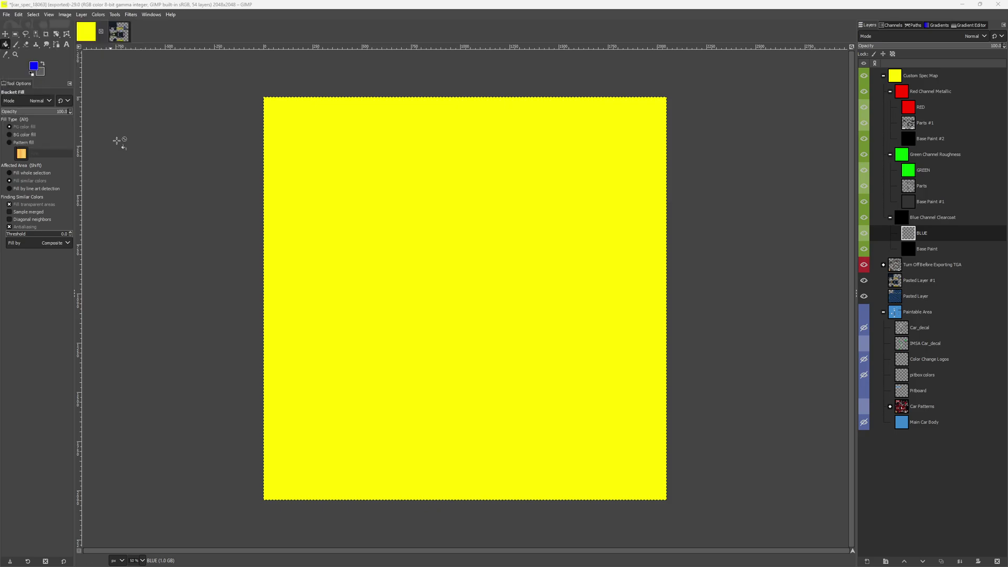
{"action": "left_click", "coordinate": [410, 228]}
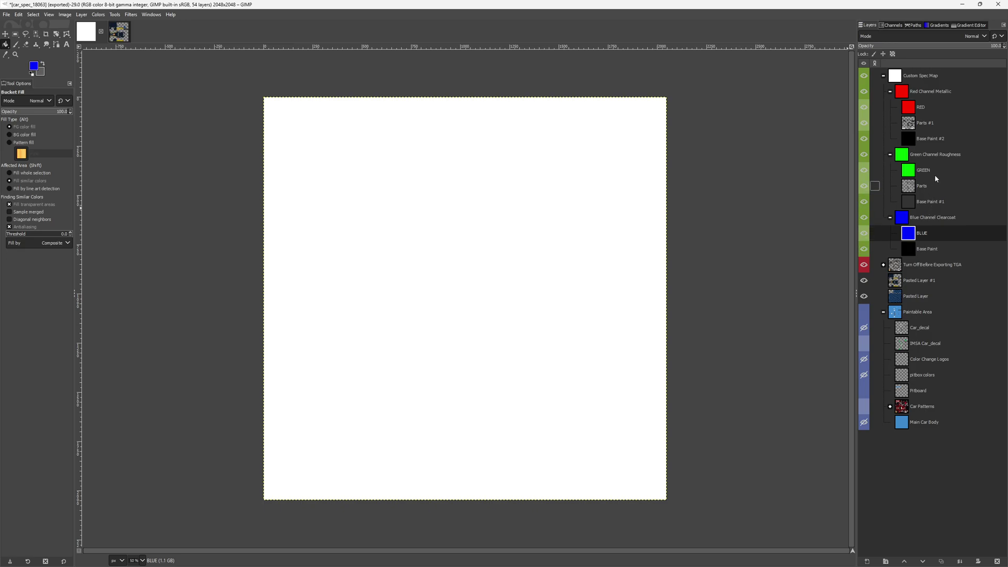
- Set the blend mode of the RED, GREEN and BLUE layers to Multiply
{"action": "left_click", "coordinate": [911, 111]}
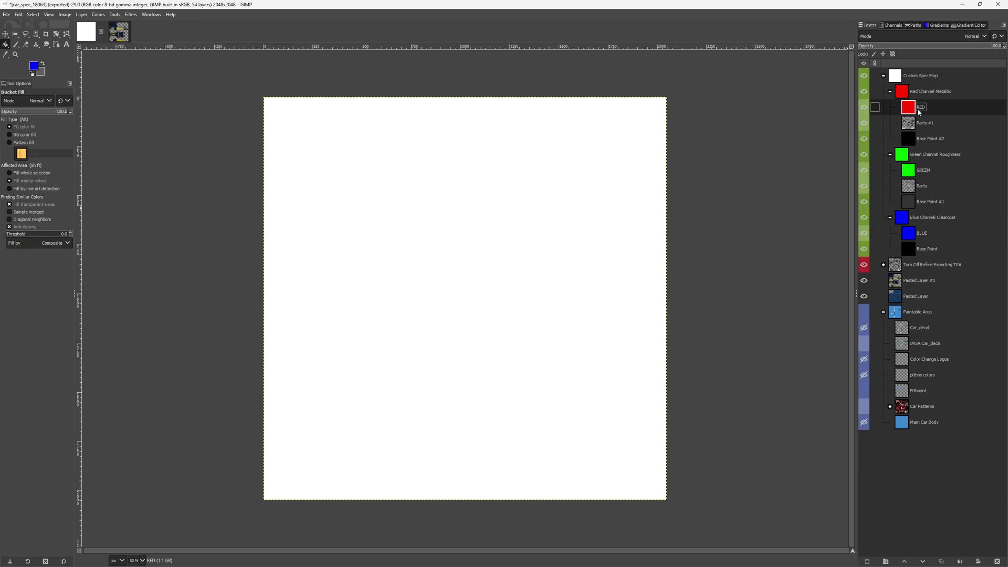
{"action": "left_click", "coordinate": [962, 39]}
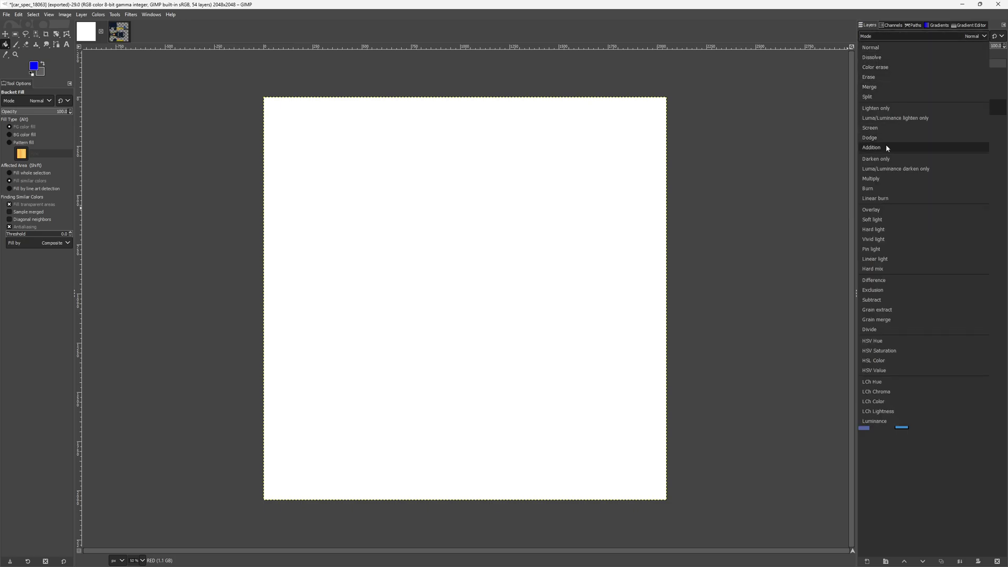
{"action": "left_click", "coordinate": [872, 179]}
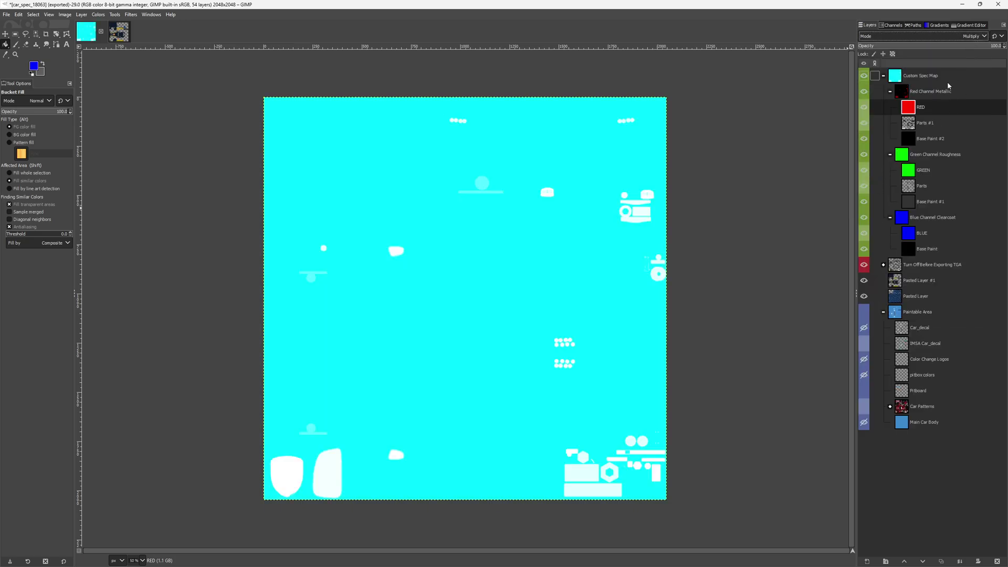
{"action": "left_click", "coordinate": [919, 170]}
{"action": "left_click", "coordinate": [975, 36]}
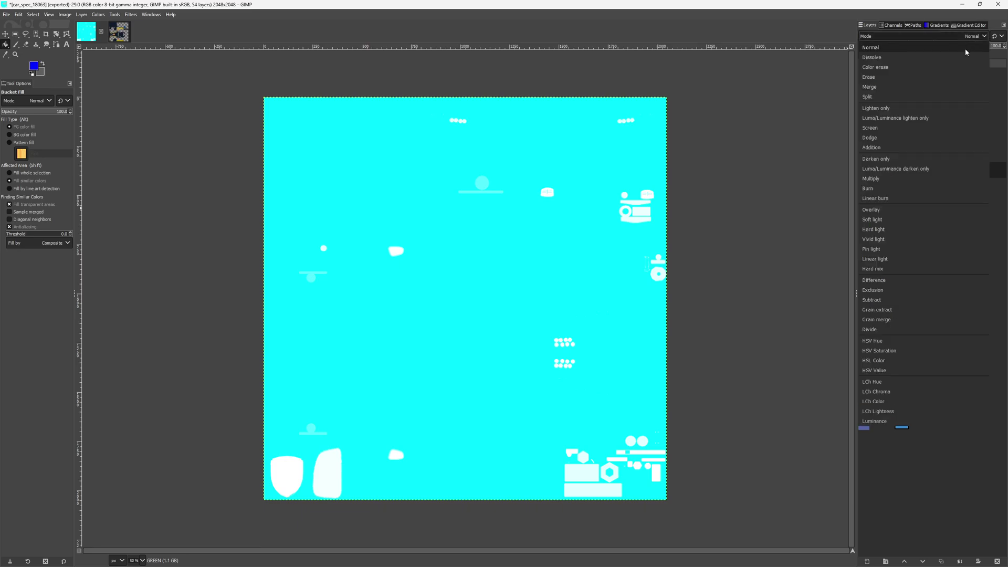
{"action": "left_click", "coordinate": [879, 178]}
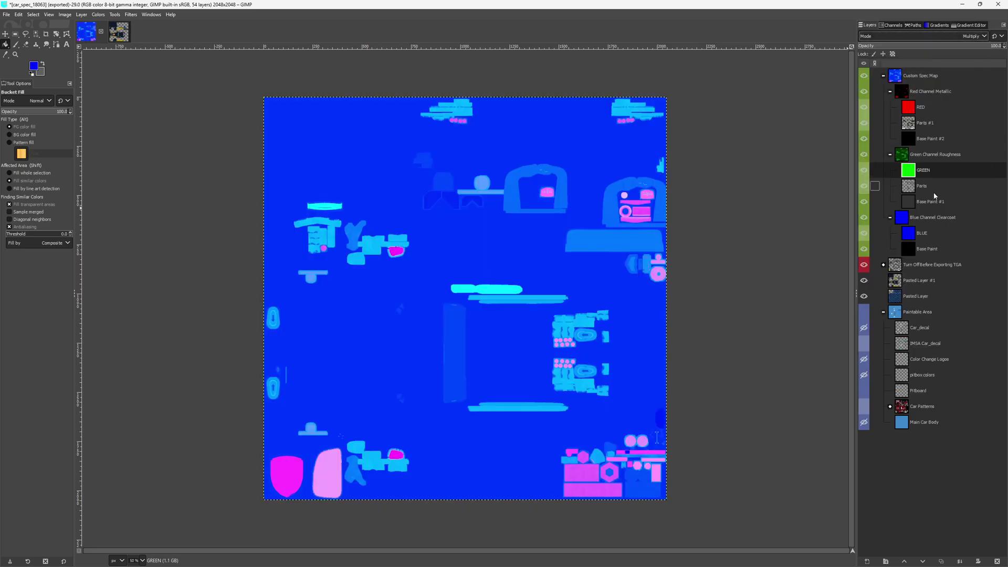
{"action": "left_click", "coordinate": [922, 233]}
{"action": "left_click", "coordinate": [976, 35]}
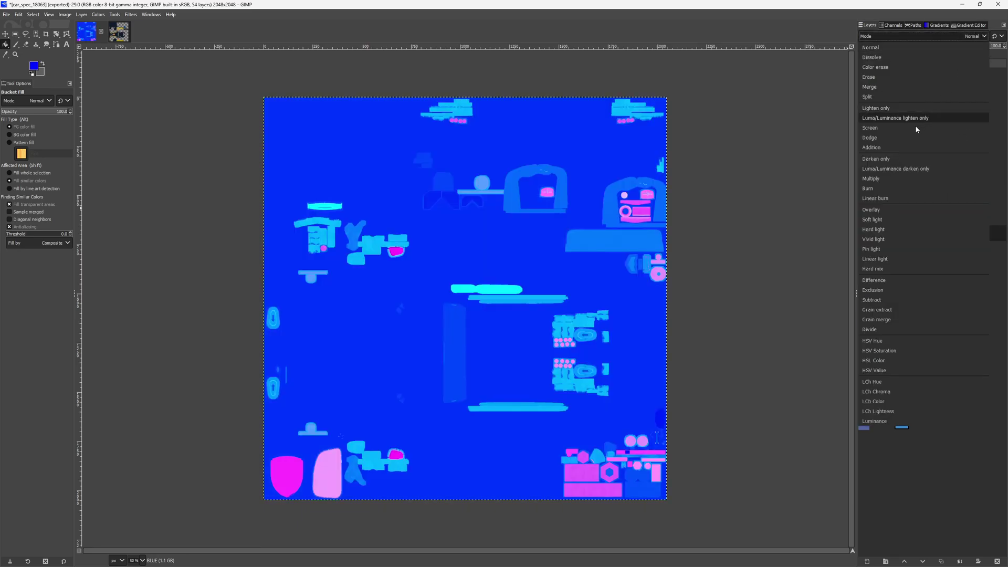
{"action": "left_click", "coordinate": [924, 178]}
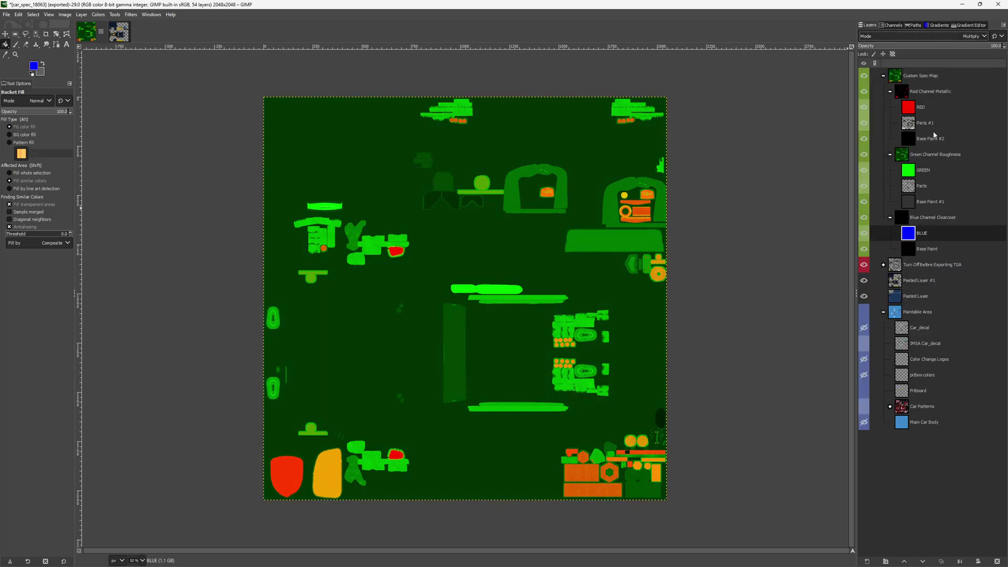
- Check the blend modes of the RED, GREEN and BLUE layers and of their three channel groups
{"action": "left_click", "coordinate": [923, 108]}
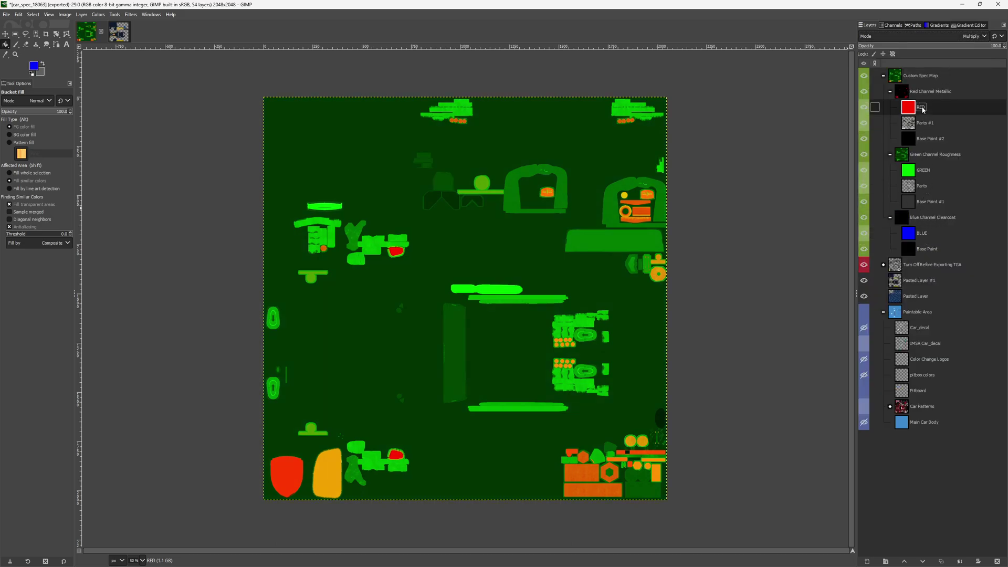
{"action": "left_click", "coordinate": [921, 172]}
{"action": "left_click", "coordinate": [924, 234]}
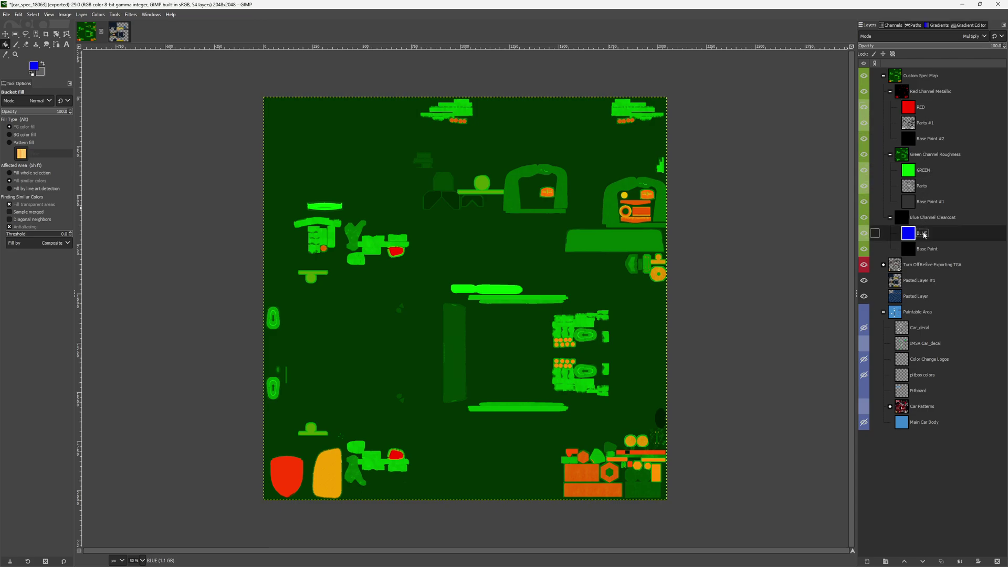
{"action": "left_click", "coordinate": [929, 219]}
{"action": "left_click", "coordinate": [930, 158]}
{"action": "left_click", "coordinate": [922, 96]}
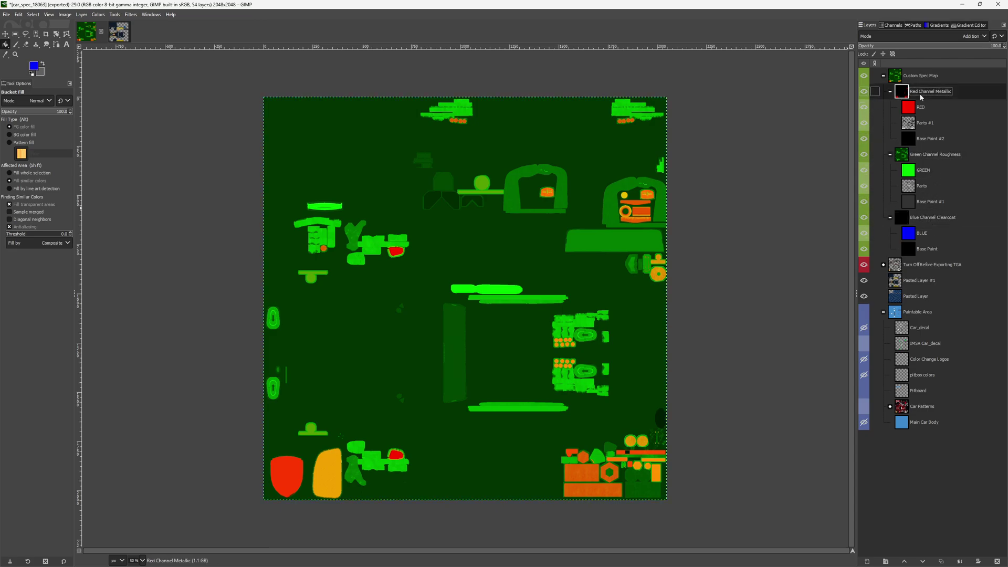
- Examine the Parts and Base Paint layers inside the metallic, roughness and clearcoat channel groups
{"action": "left_click", "coordinate": [925, 125]}
{"action": "left_click", "coordinate": [930, 187]}
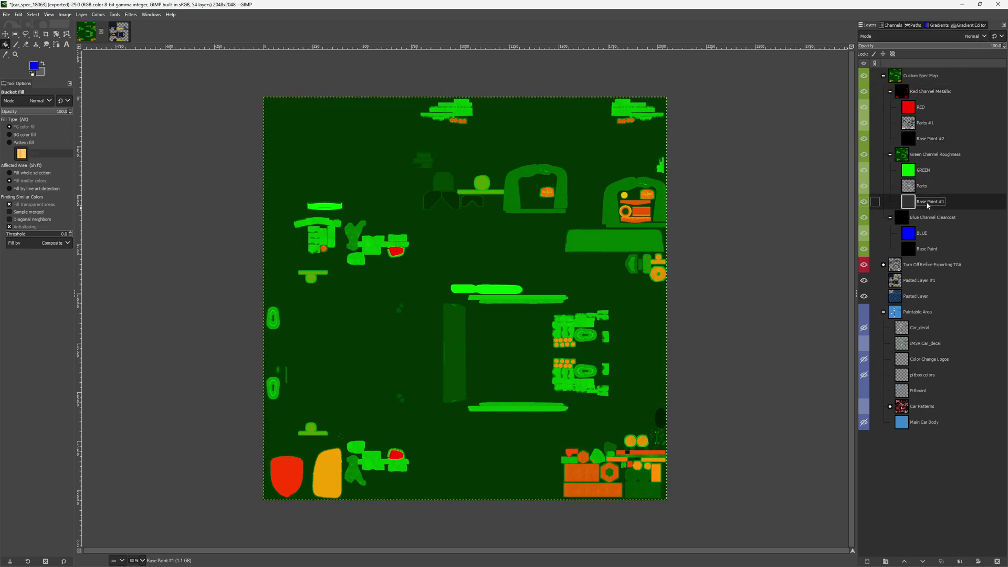
{"action": "left_click", "coordinate": [924, 251]}
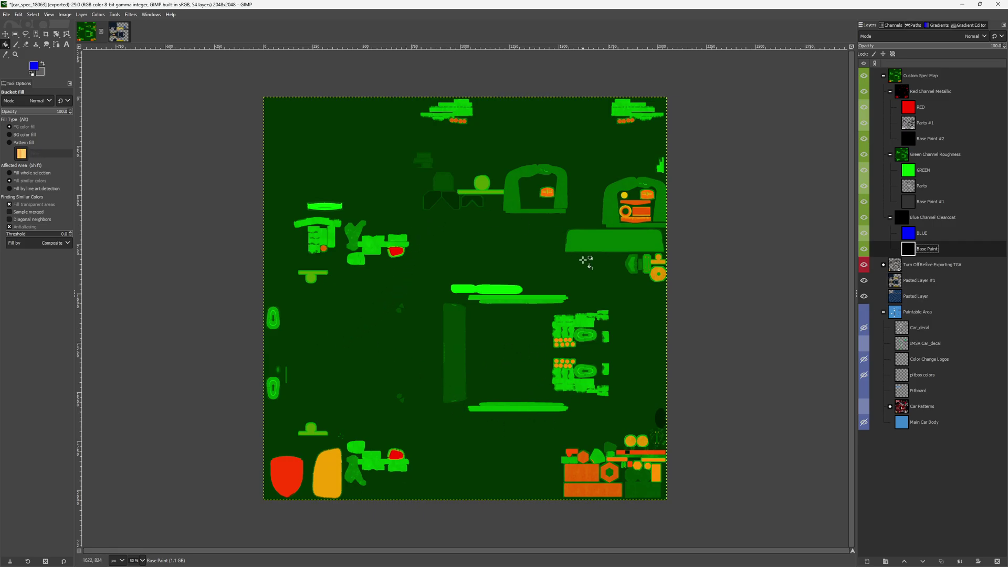
{"action": "left_click", "coordinate": [915, 205]}
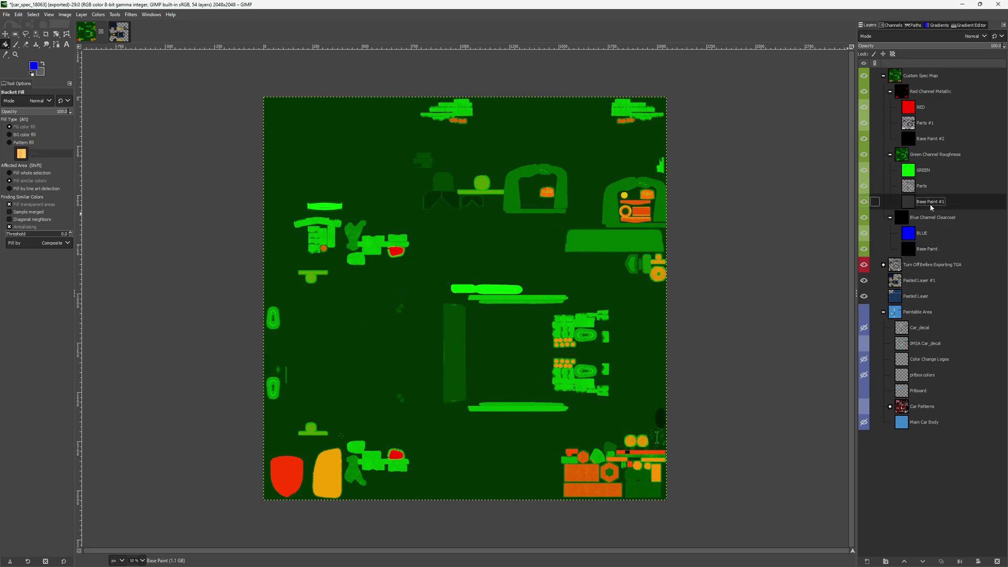
{"action": "left_click", "coordinate": [914, 140]}
{"action": "left_click", "coordinate": [912, 248]}
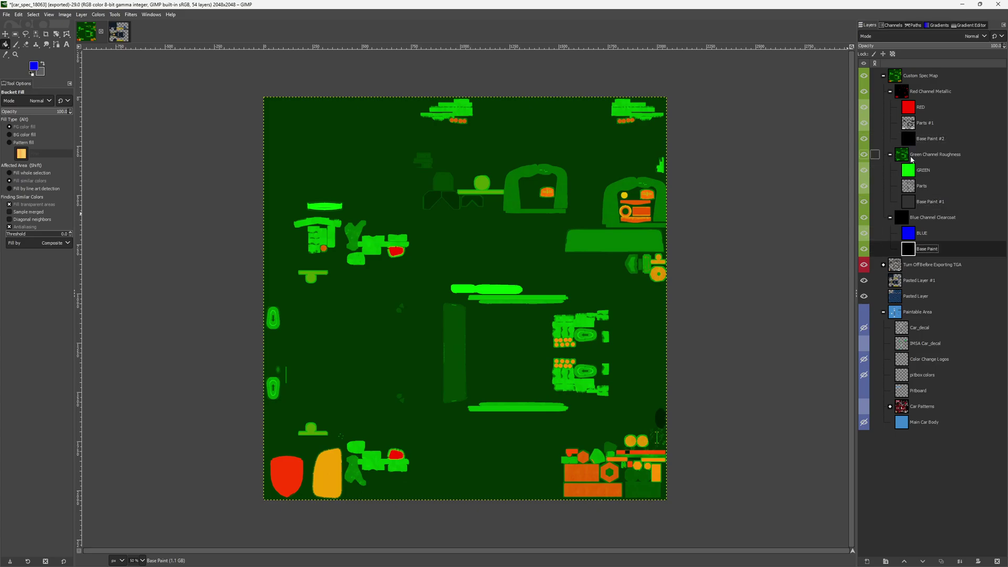
{"action": "left_click", "coordinate": [915, 140]}
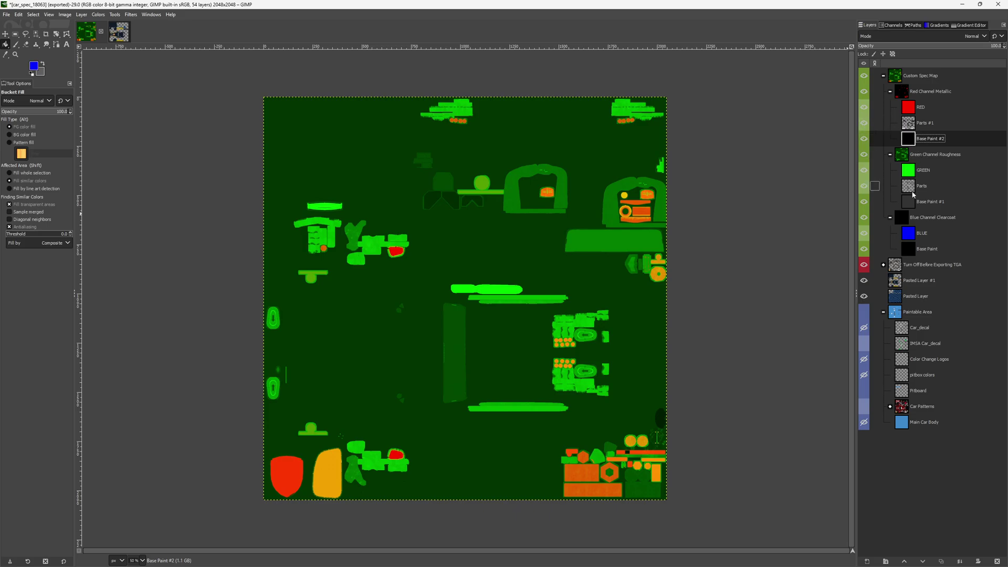
{"action": "left_click", "coordinate": [912, 207]}
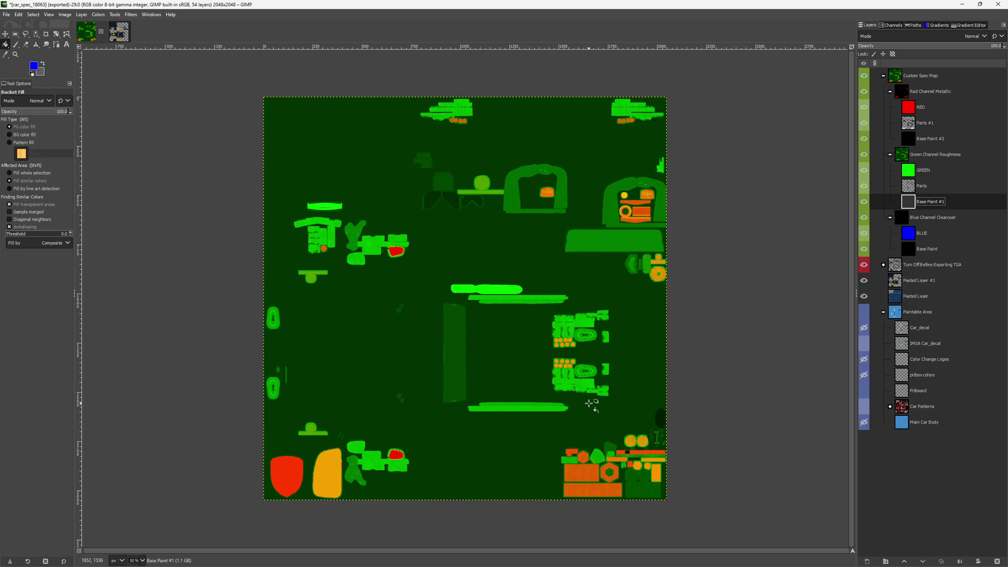
- Export the spec map and inspect the car's paint finish in the iRacing Paint Shop
{"action": "key", "text": "ctrl+e"}
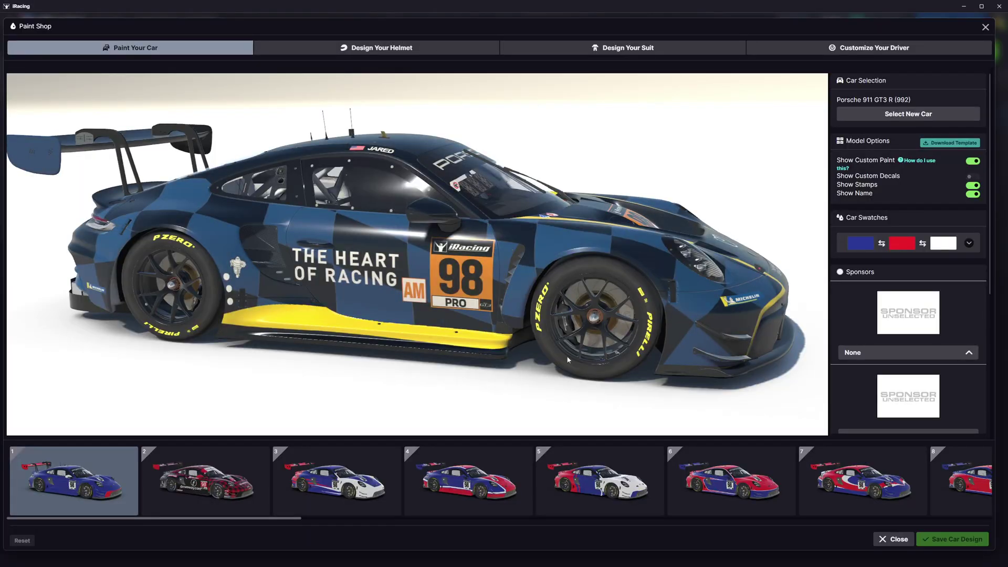
{"action": "mouse_move", "coordinate": [557, 331]}
{"action": "left_mouse_down"}
{"action": "mouse_move", "coordinate": [461, 326]}
{"action": "mouse_move", "coordinate": [421, 336]}
{"action": "mouse_move", "coordinate": [519, 334]}
{"action": "left_mouse_up"}
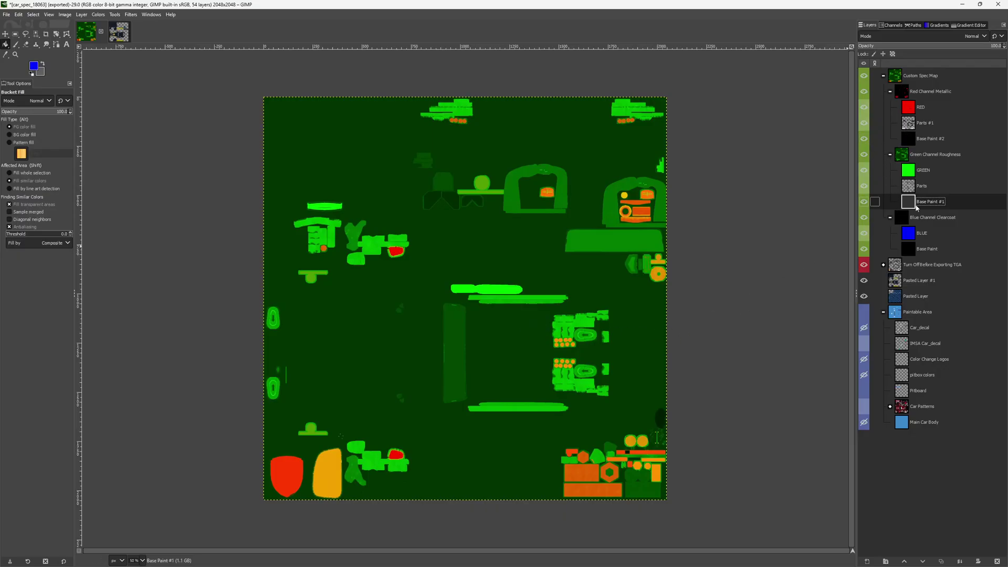
- Fill Base Paint #1 in the Green Channel Roughness group with black and re-export the spec map to inspect it on the car in iRacing
{"action": "left_click", "coordinate": [32, 73]}
{"action": "left_click", "coordinate": [492, 263]}
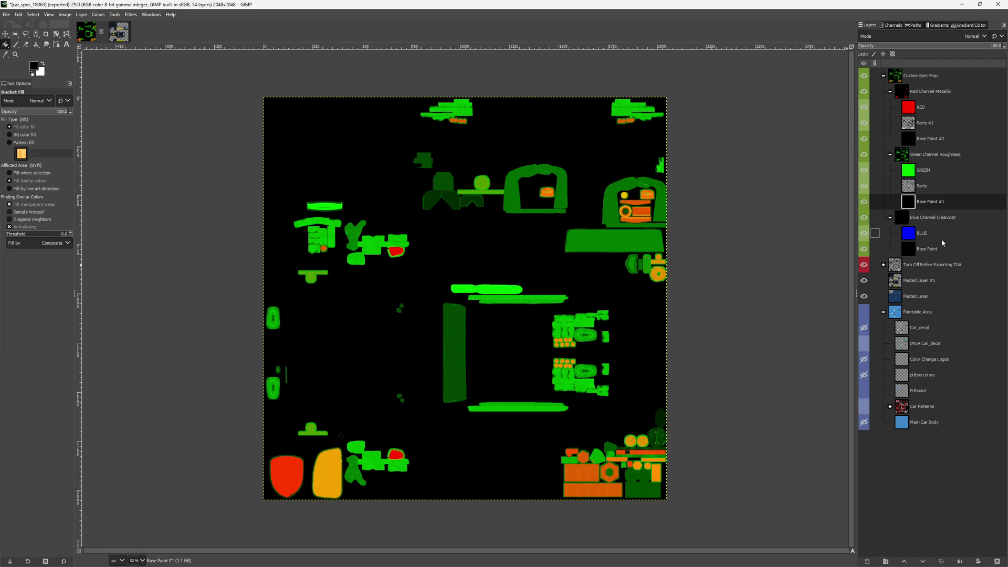
{"action": "key", "text": "ctrl+e"}
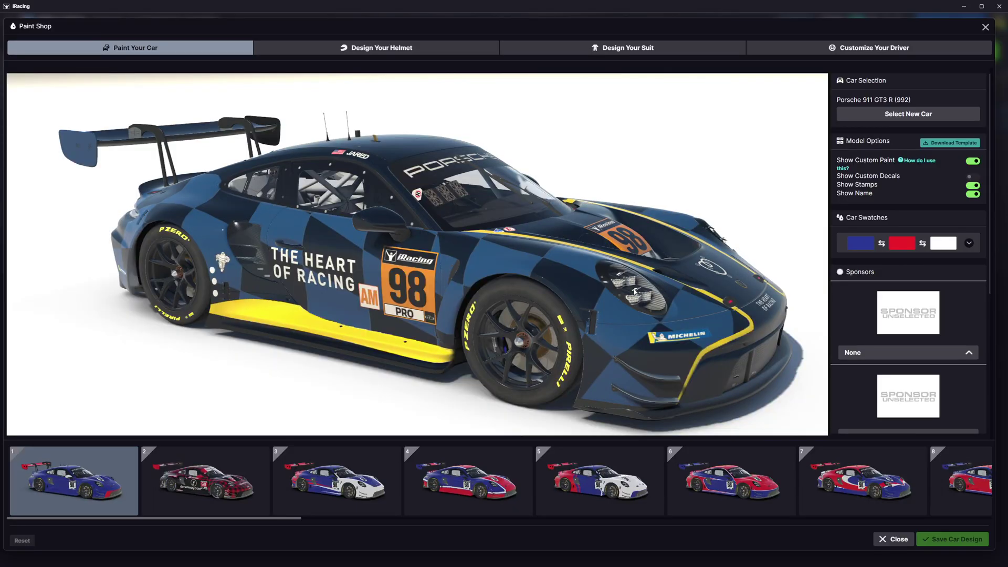
{"action": "left_click_drag", "start_coordinate": [603, 307], "coordinate": [571, 310]}
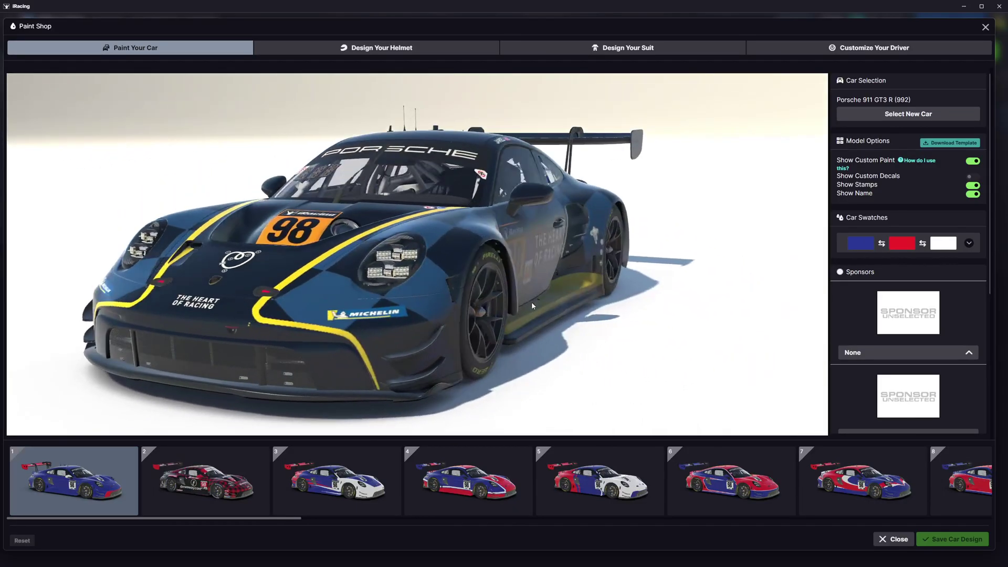
{"action": "left_click_drag", "start_coordinate": [532, 301], "coordinate": [619, 288]}
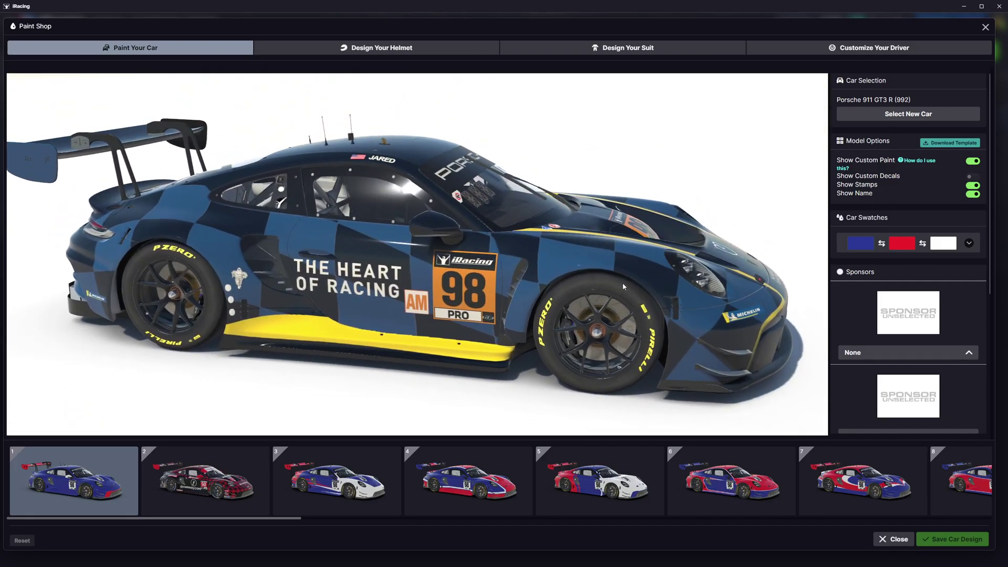
- Return to GIMP, undo the black fill on Base Paint #1 and export the spec map again
{"action": "key", "text": "alt+Tab"}
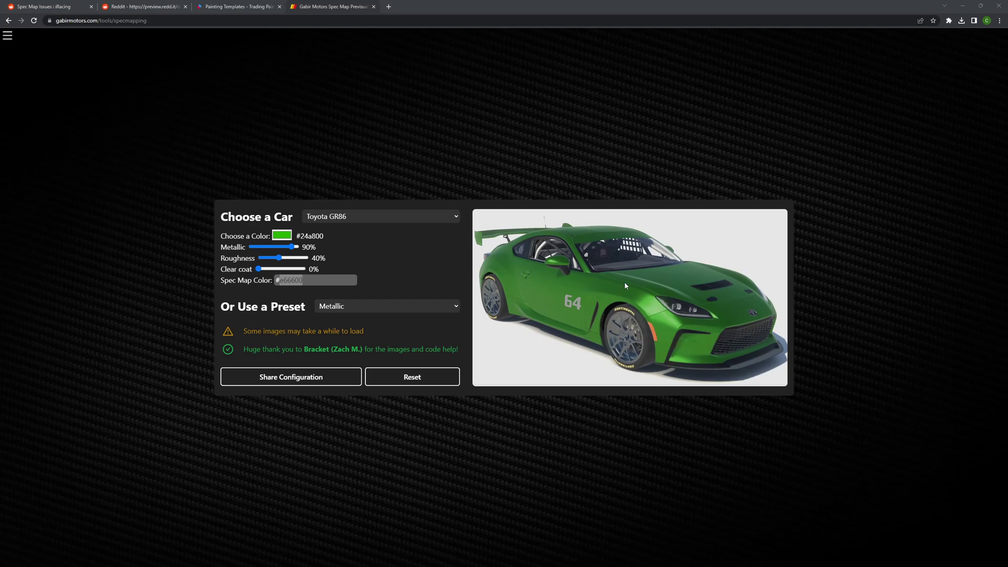
{"action": "key", "text": "alt+Tab"}
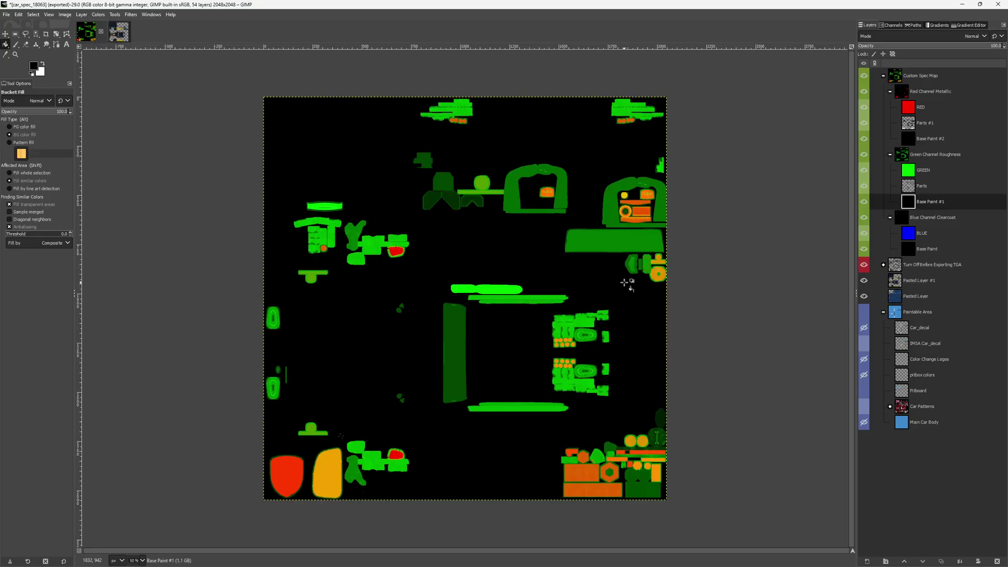
{"action": "left_click", "coordinate": [625, 283]}
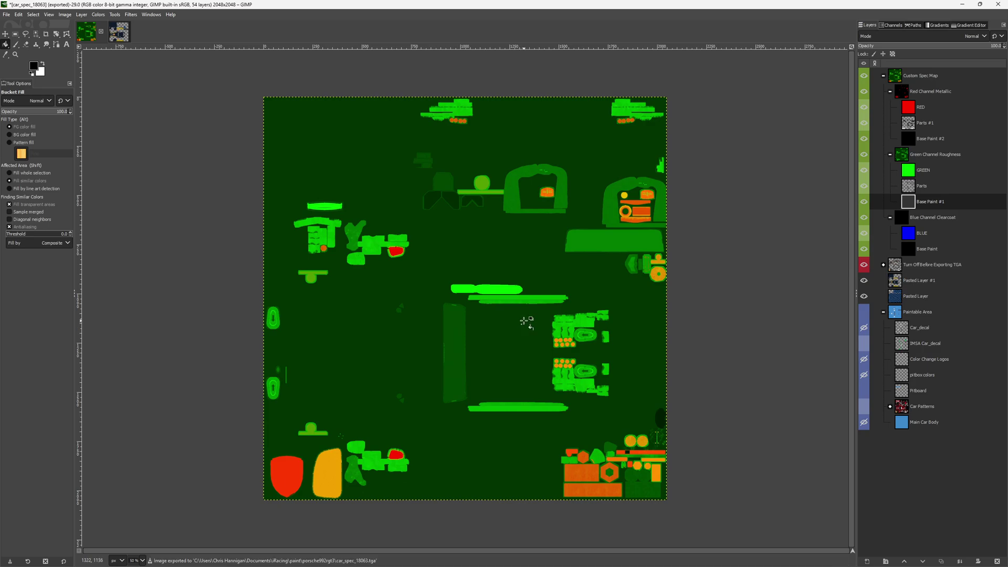
{"action": "key", "text": "alt+Tab"}
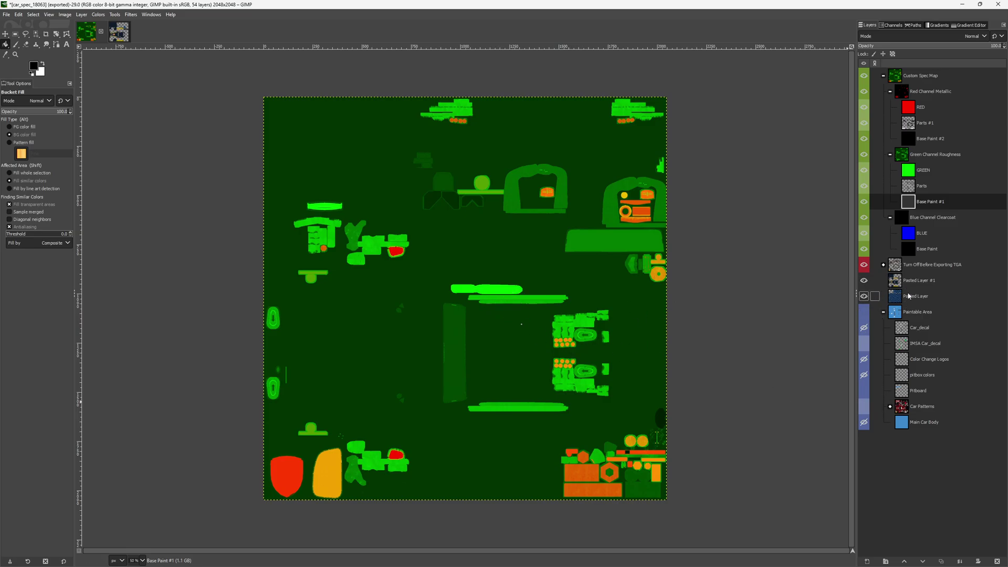
- Hide the Custom Spec Map group and collapse the Paintable Area group
{"action": "left_click", "coordinate": [864, 75]}
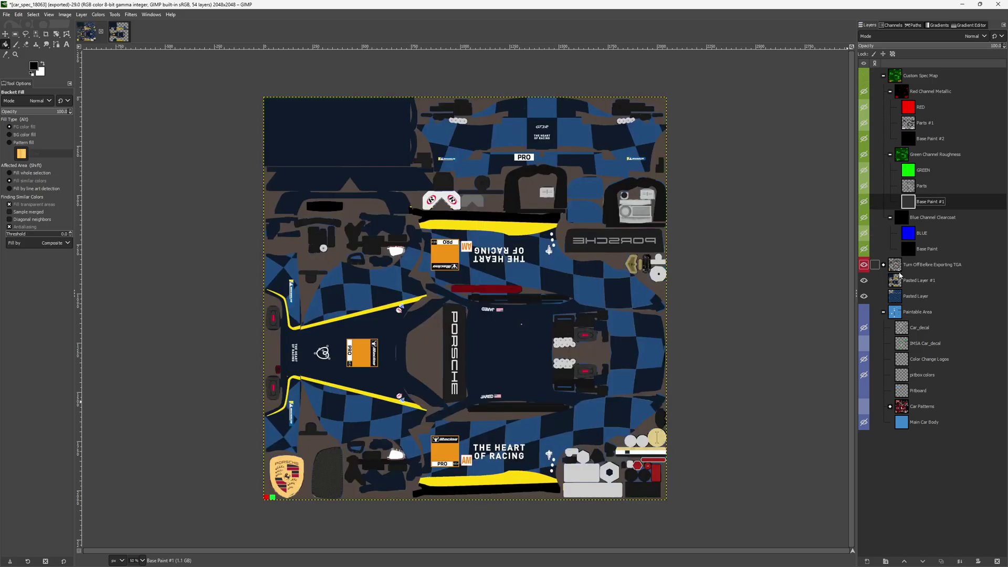
{"action": "left_click", "coordinate": [884, 312]}
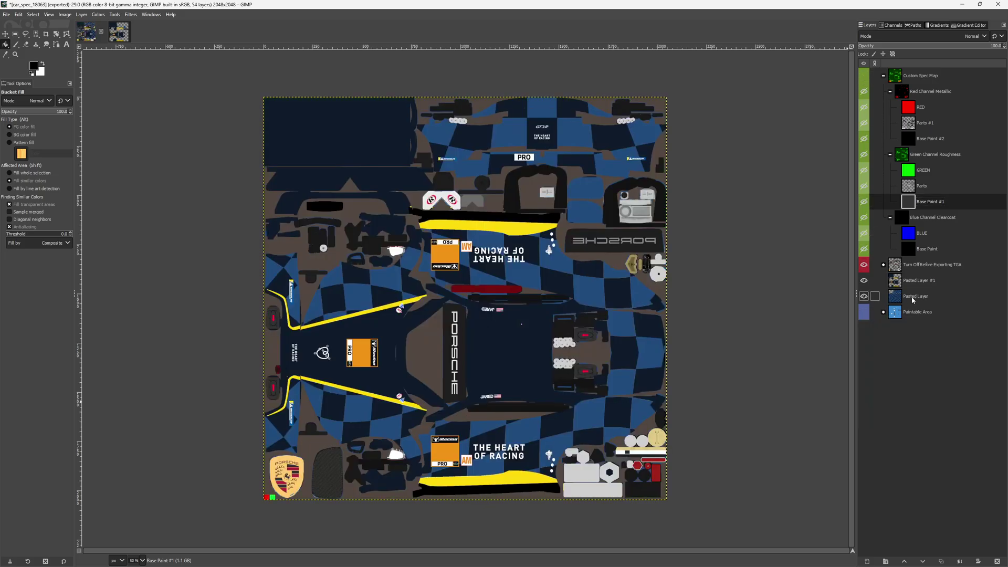
- Toggle the visibility of Pasted Layer and Pasted Layer #1 to compare the checkered base pattern with the decals above it
{"action": "left_click", "coordinate": [866, 296]}
{"action": "left_click", "coordinate": [866, 296]}
{"action": "left_click", "coordinate": [866, 281]}
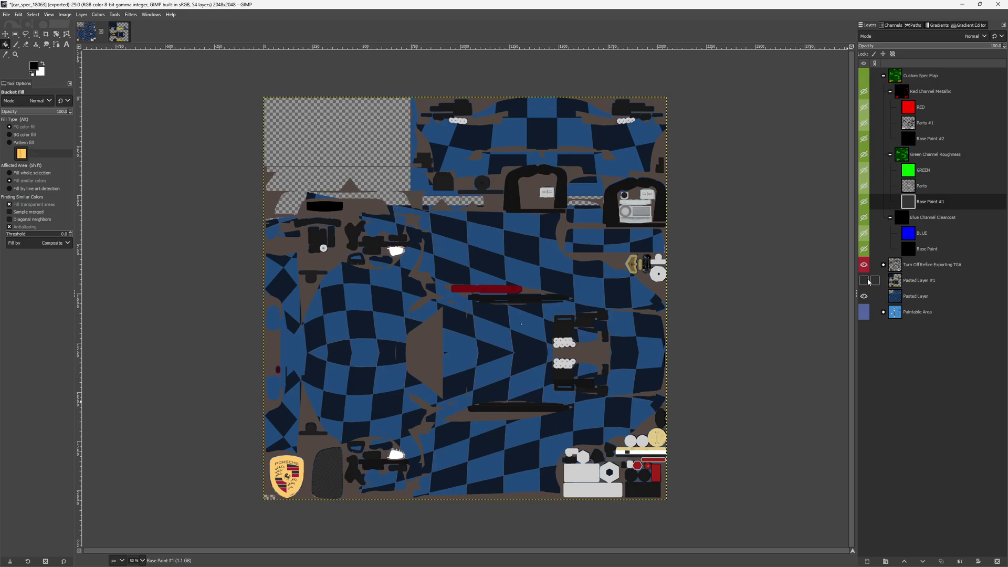
{"action": "left_click", "coordinate": [867, 281]}
{"action": "left_click", "coordinate": [867, 281]}
{"action": "left_click", "coordinate": [866, 281]}
{"action": "left_click", "coordinate": [866, 281]}
{"action": "left_click", "coordinate": [866, 281]}
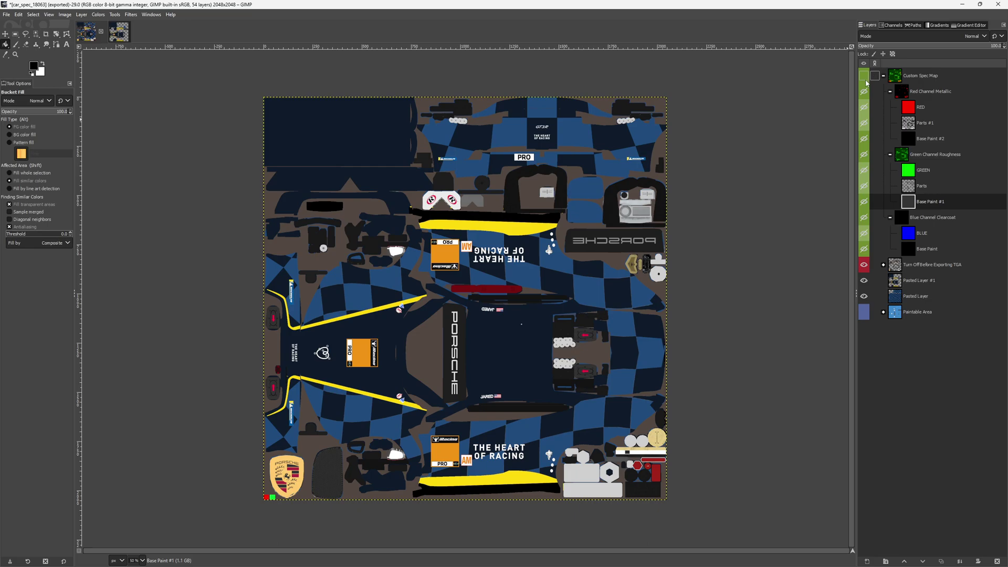
- Add a transparent layer named RED BASE above Base Paint #2 in the Red Channel Metallic group
{"action": "right_click", "coordinate": [921, 141]}
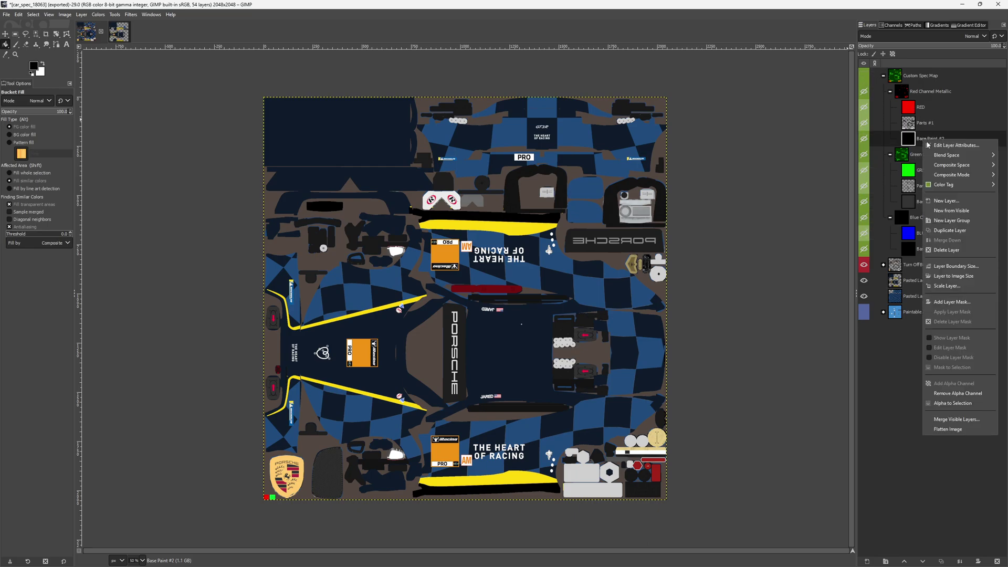
{"action": "left_click", "coordinate": [949, 202]}
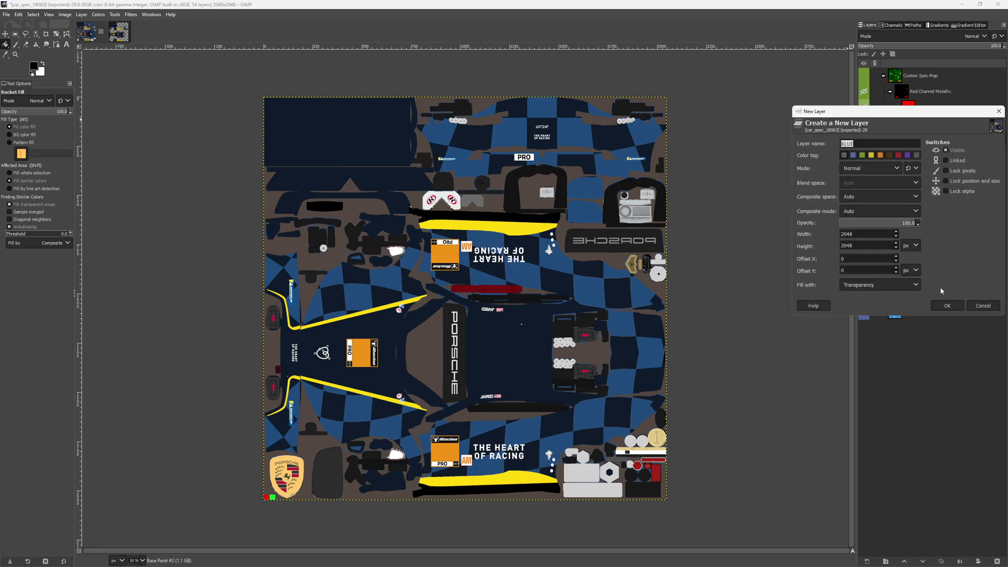
{"action": "type", "text": "re"}
{"action": "key", "text": "Return"}
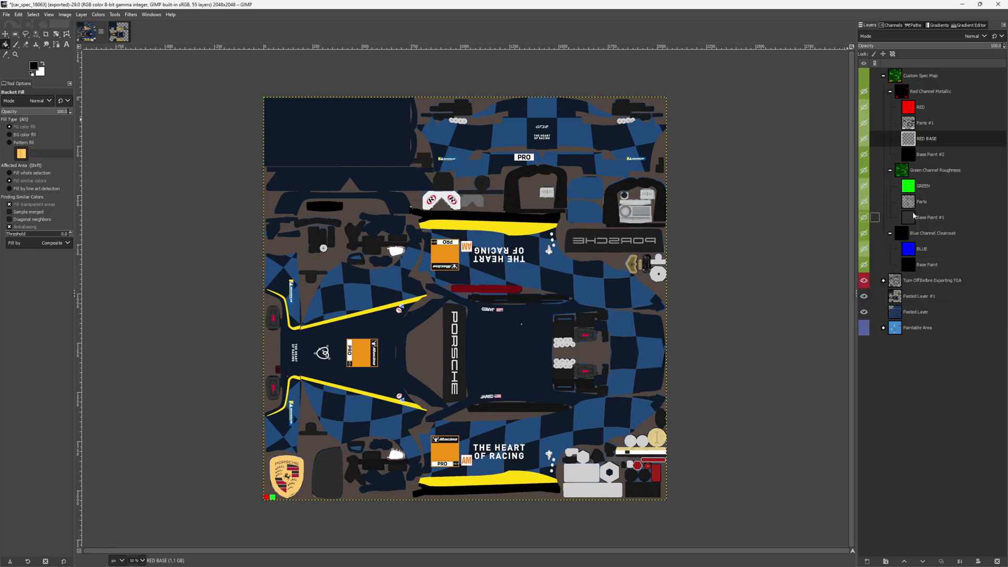
- Add a transparent layer named GREEN BASE above Base Paint #1 in the Green Channel Roughness group
{"action": "right_click", "coordinate": [913, 213]}
{"action": "left_click", "coordinate": [949, 282]}
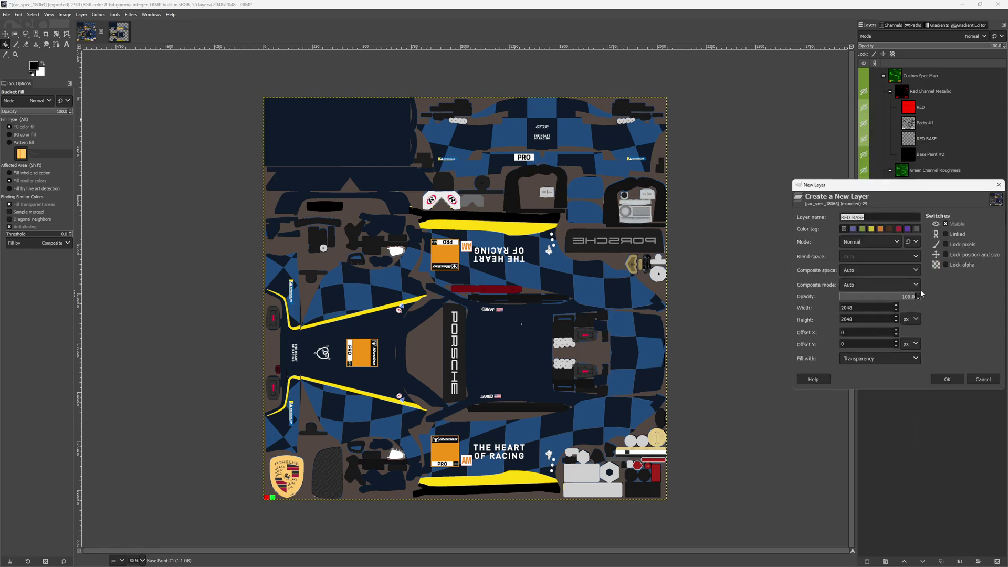
{"action": "type", "text": "GREEN BASE"}
{"action": "key", "text": "Return"}
- Add a transparent layer named BLUE BASE above Base Paint in the Blue Channel Clearcoat group
{"action": "right_click", "coordinate": [922, 282]}
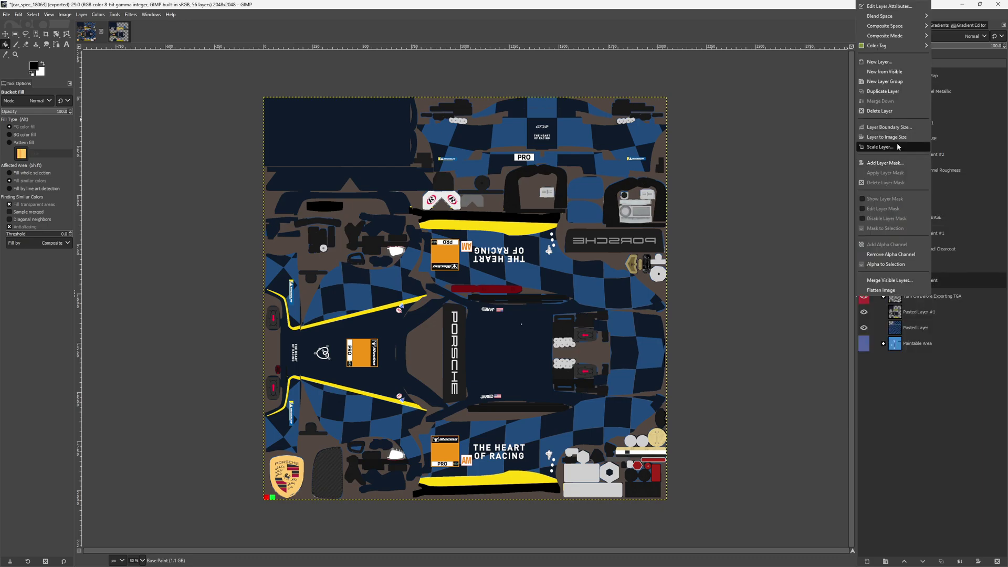
{"action": "left_click", "coordinate": [893, 62]}
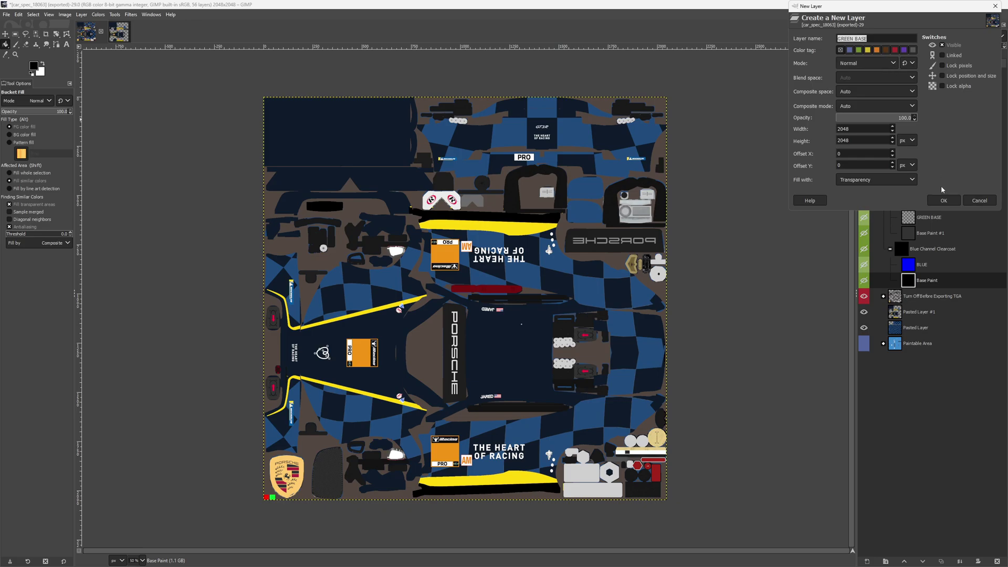
{"action": "type", "text": "BLUE BASE"}
{"action": "key", "text": "Return"}
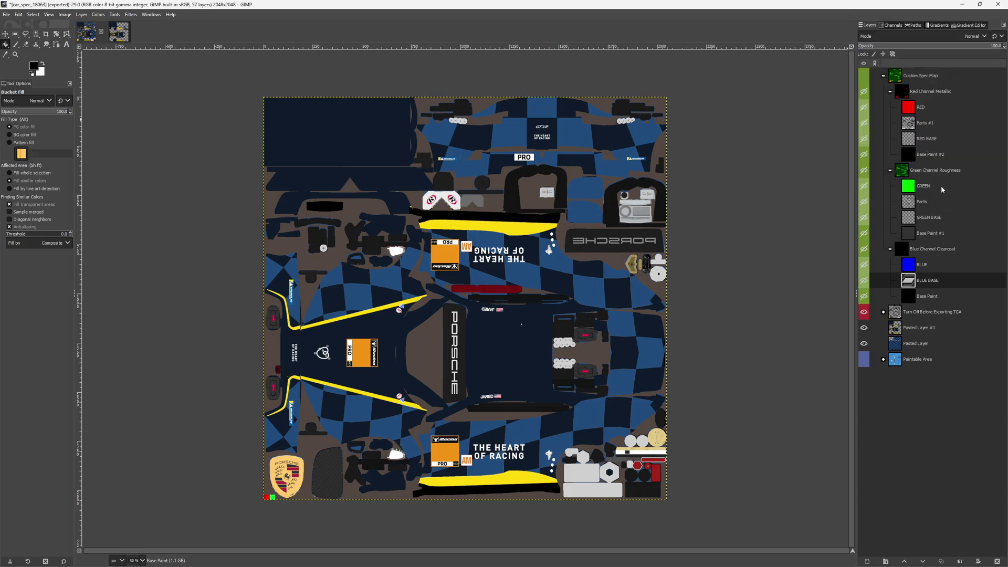
- Make RED BASE the active layer and show the Custom Spec Map group again
{"action": "left_click", "coordinate": [926, 139]}
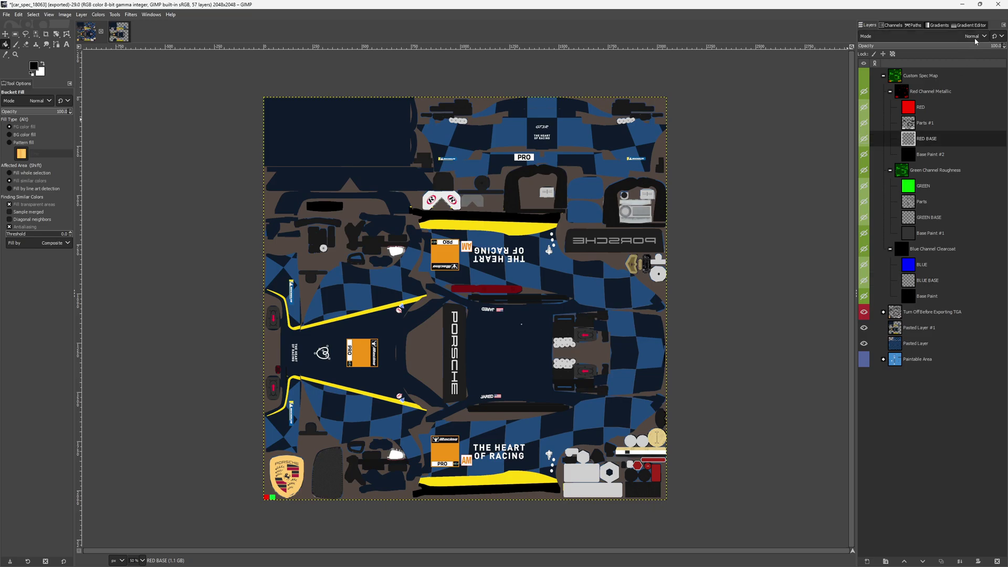
{"action": "left_click", "coordinate": [929, 217]}
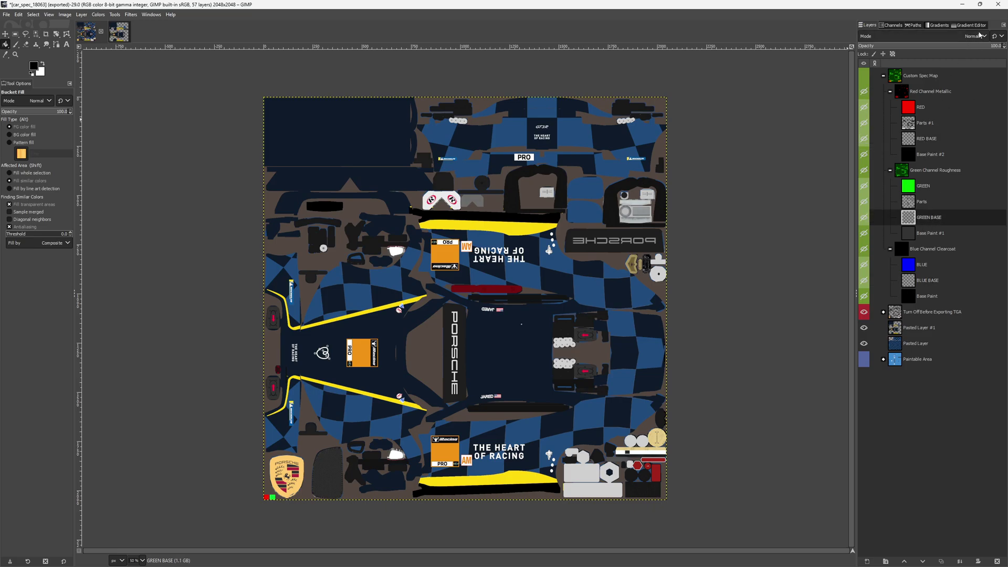
{"action": "left_click", "coordinate": [928, 280]}
{"action": "left_click", "coordinate": [892, 139]}
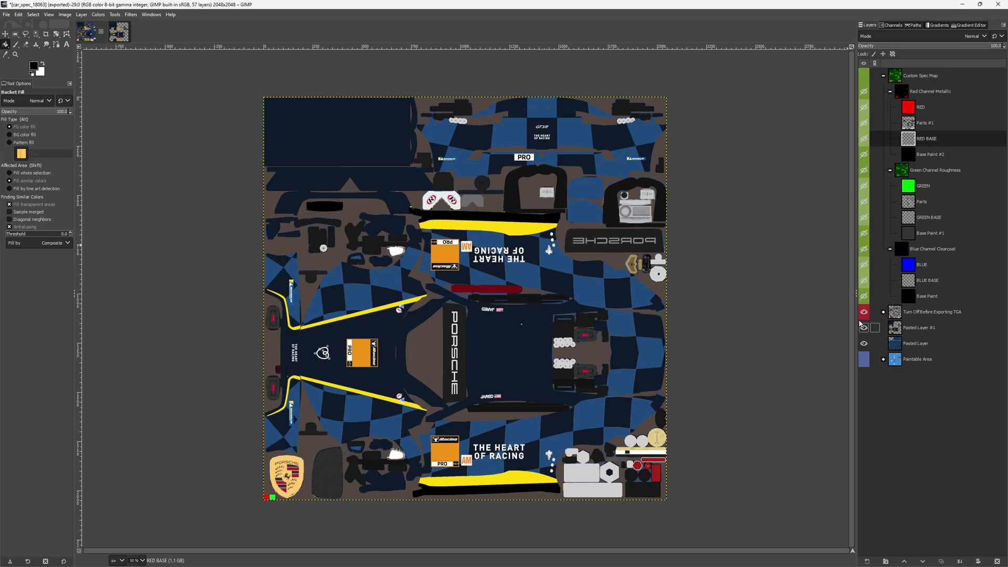
{"action": "left_click", "coordinate": [865, 76]}
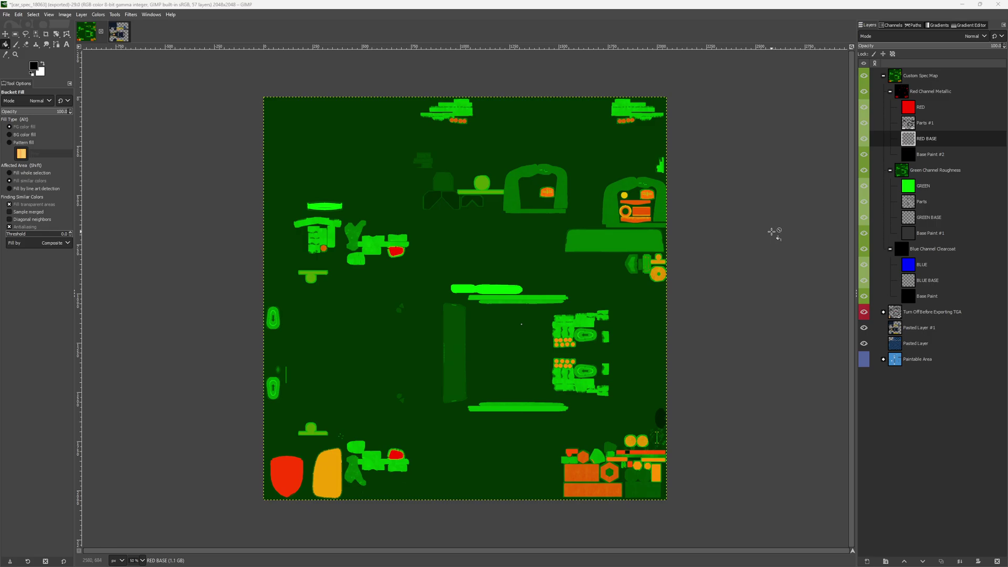
- Check the Metallic preset in the browser's spec map previewer, and in GIMP try a foreground color with red at 90
{"action": "key", "text": "alt+Tab"}
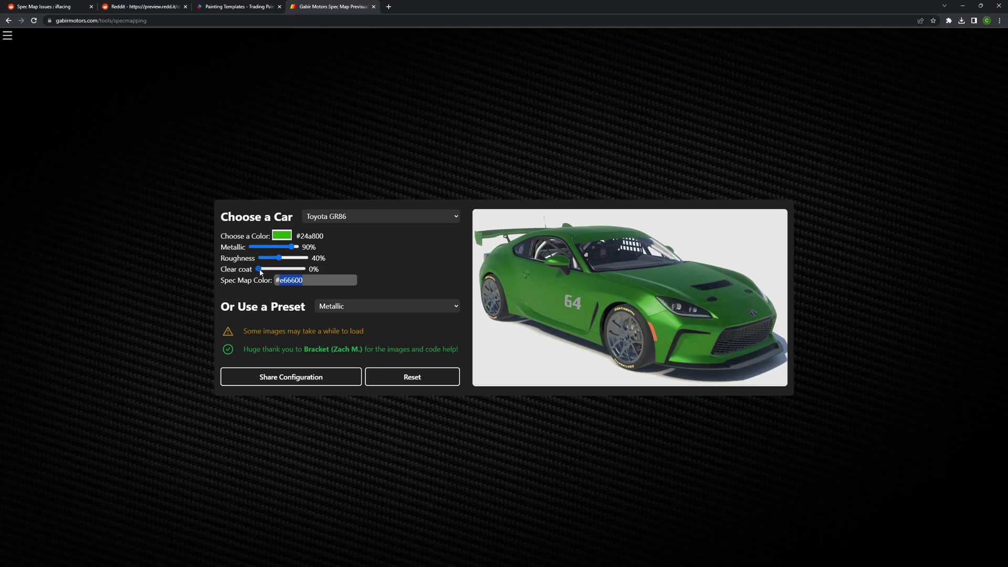
{"action": "key", "text": "alt+Tab"}
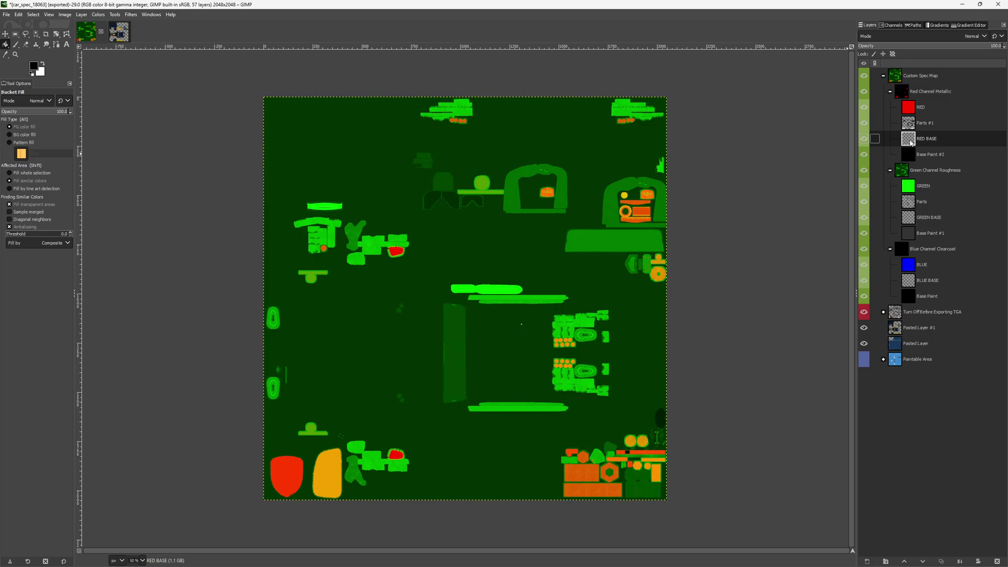
{"action": "left_click", "coordinate": [32, 68]}
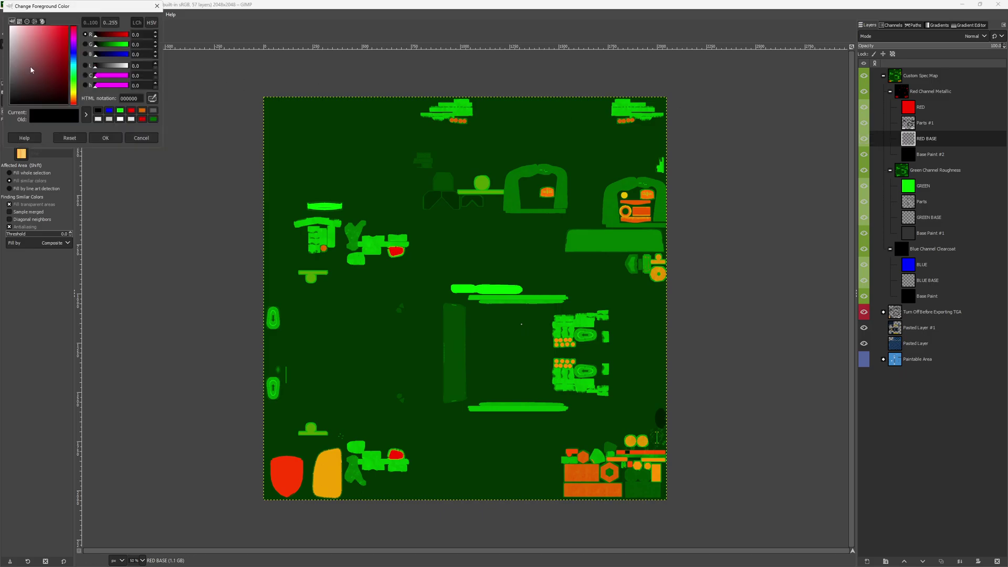
{"action": "double_click", "coordinate": [134, 35]}
{"action": "type", "text": "90"}
{"action": "key", "text": "Return"}
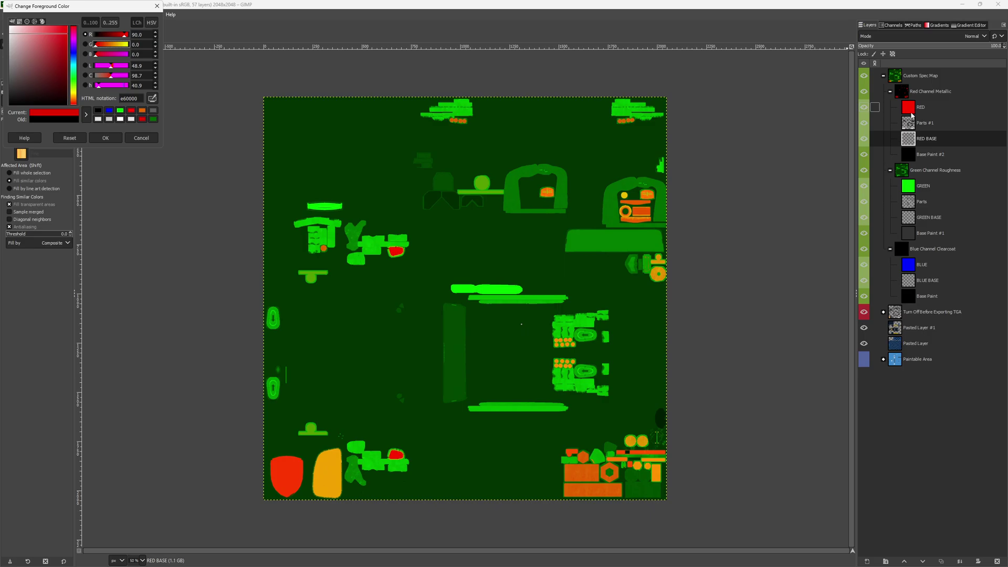
- Set the foreground color to a light gray with lightness 90 (e2e2e2) and fill the RED BASE layer with it
{"action": "left_click_drag", "start_coordinate": [125, 37], "coordinate": [118, 69]}
{"action": "left_click", "coordinate": [134, 65]}
{"action": "type", "text": "90"}
{"action": "key", "text": "Return"}
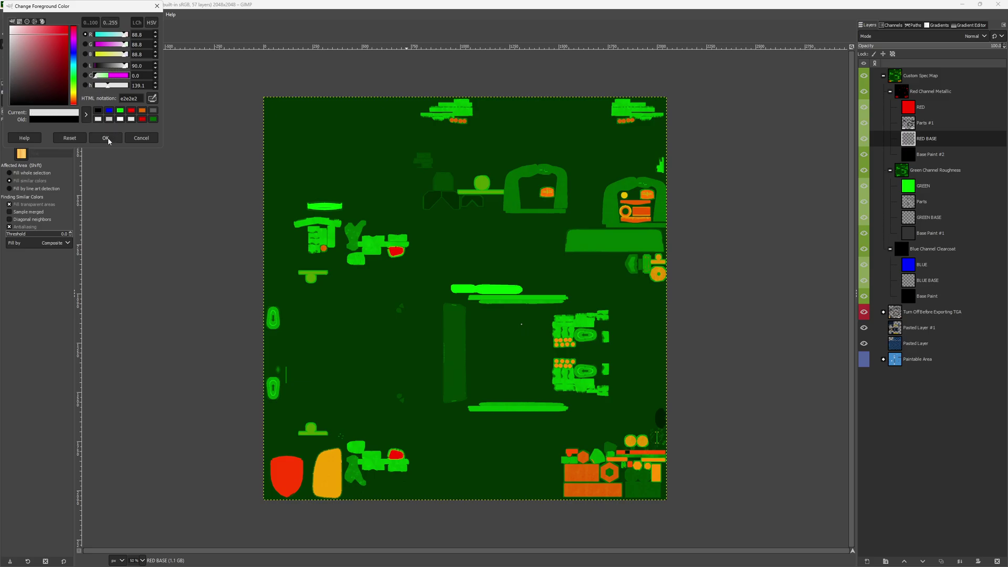
{"action": "left_click_drag", "start_coordinate": [127, 65], "coordinate": [136, 67]}
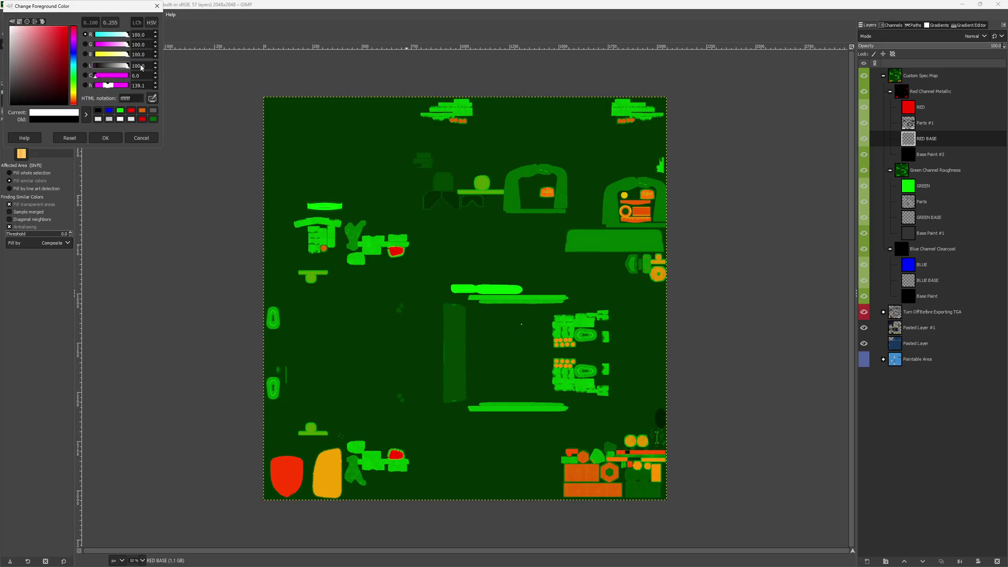
{"action": "left_click", "coordinate": [129, 67]}
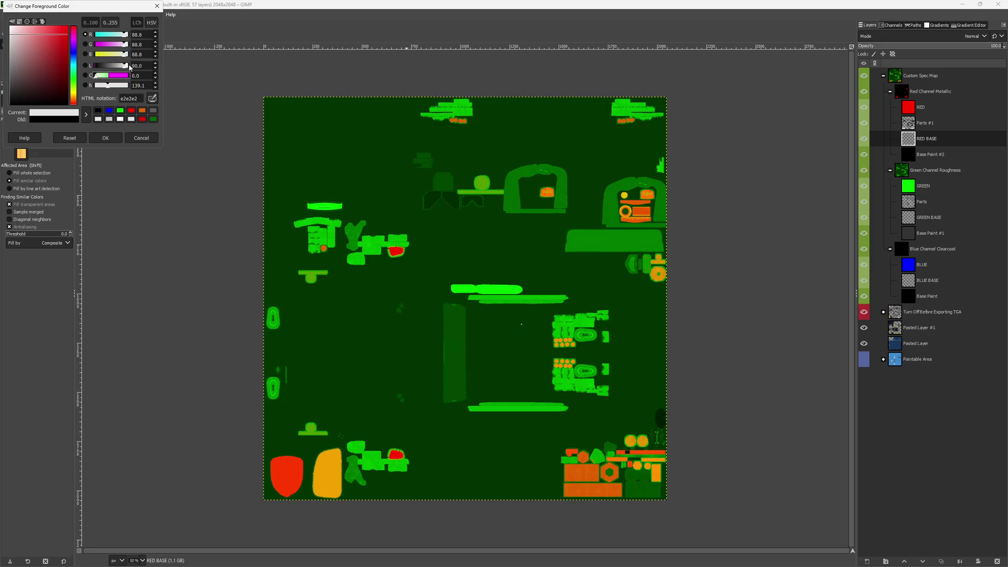
{"action": "left_click", "coordinate": [105, 137]}
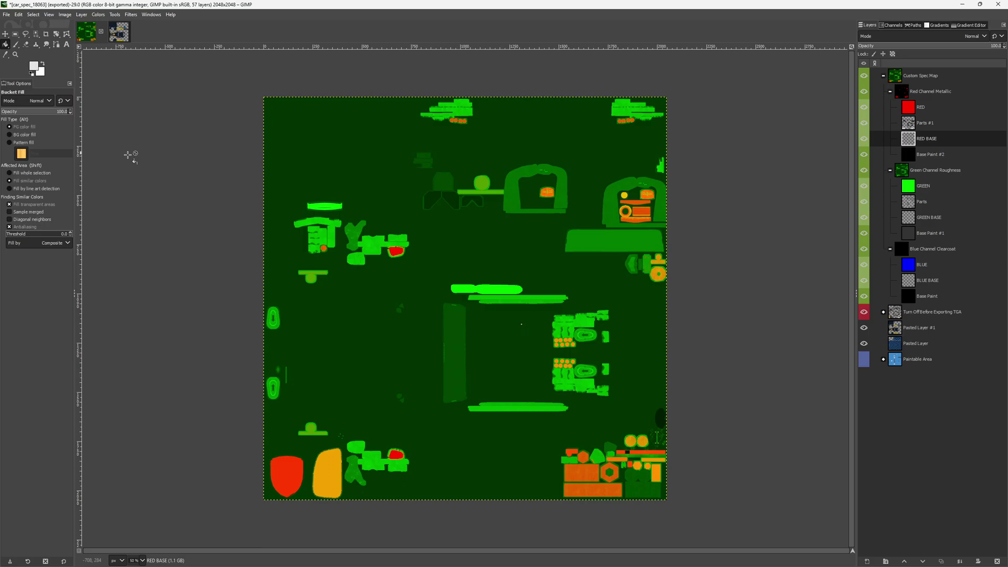
{"action": "left_click", "coordinate": [512, 247]}
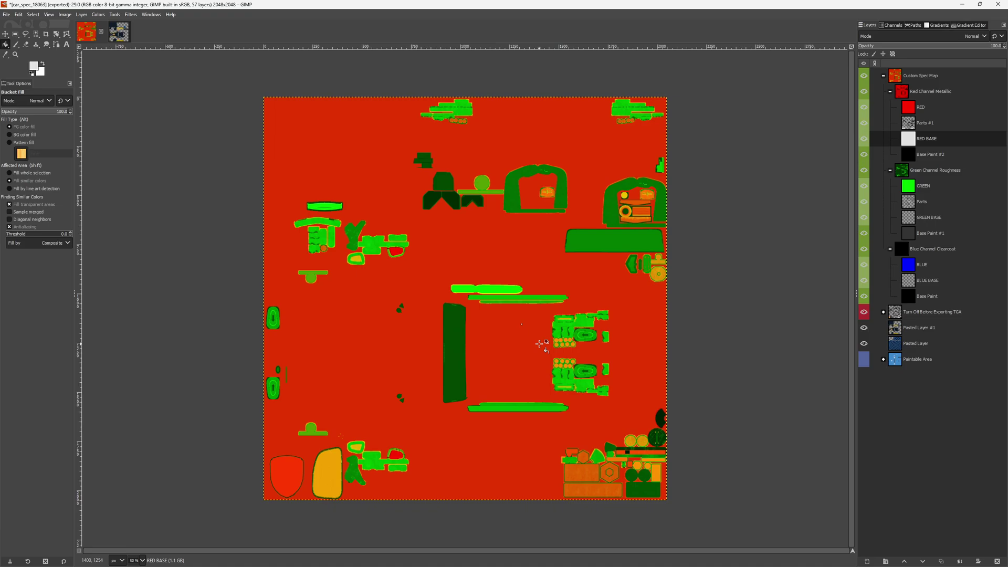
- Export the spec map and rotate the Porsche in the iRacing Paint Shop to inspect its finish
{"action": "key", "text": "ctrl+e"}
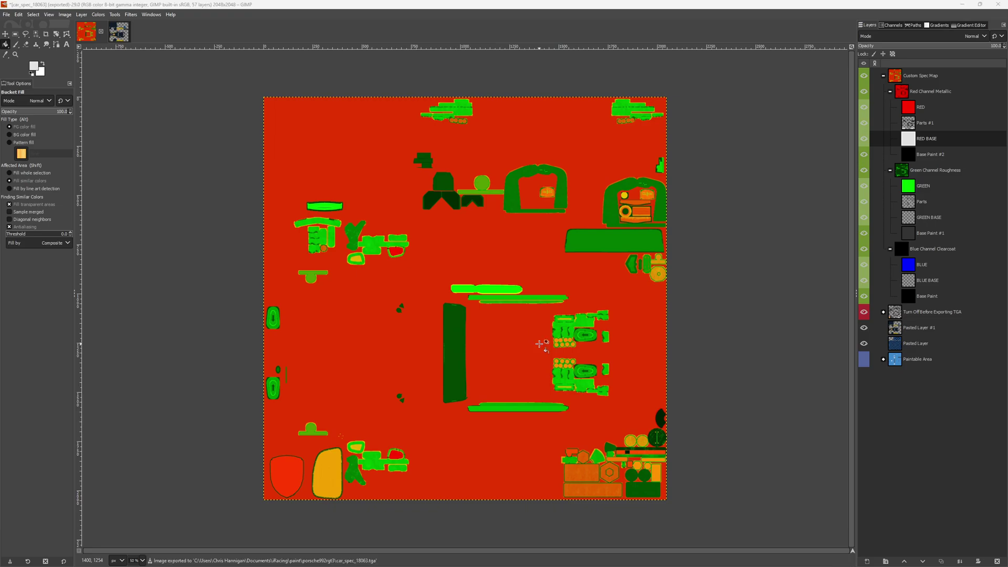
{"action": "key", "text": "alt+Tab"}
{"action": "left_click_drag", "start_coordinate": [433, 344], "coordinate": [522, 329]}
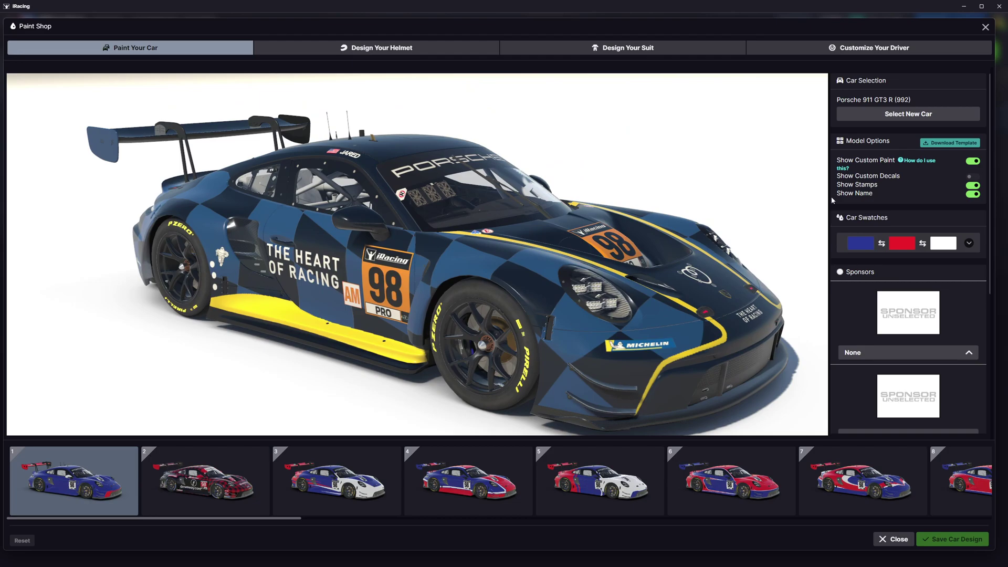
- Re-export the spec map from GIMP and reload the car in iRacing by switching to paint pattern 2 and back to pattern 1
{"action": "key", "text": "alt+Tab"}
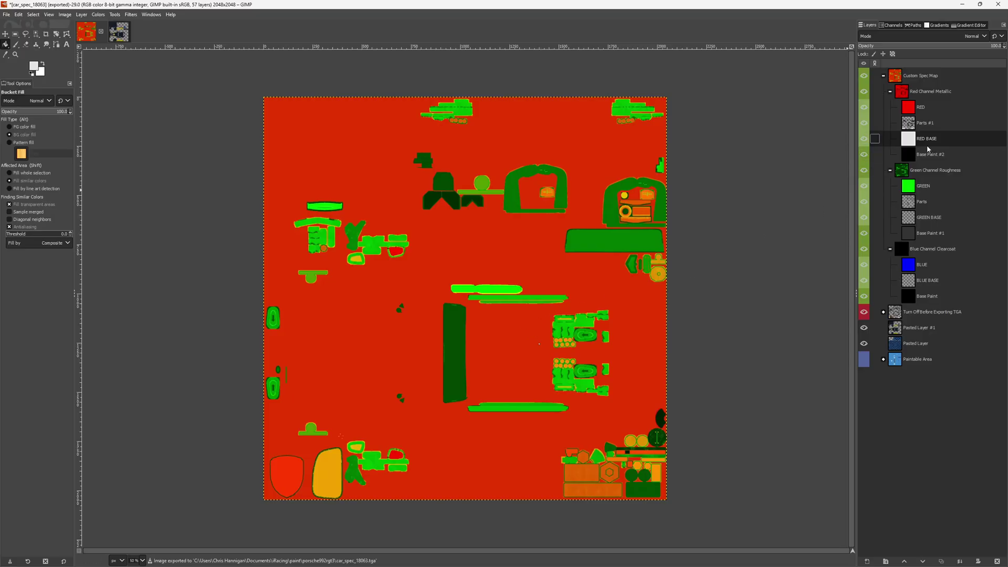
{"action": "key", "text": "ctrl"}
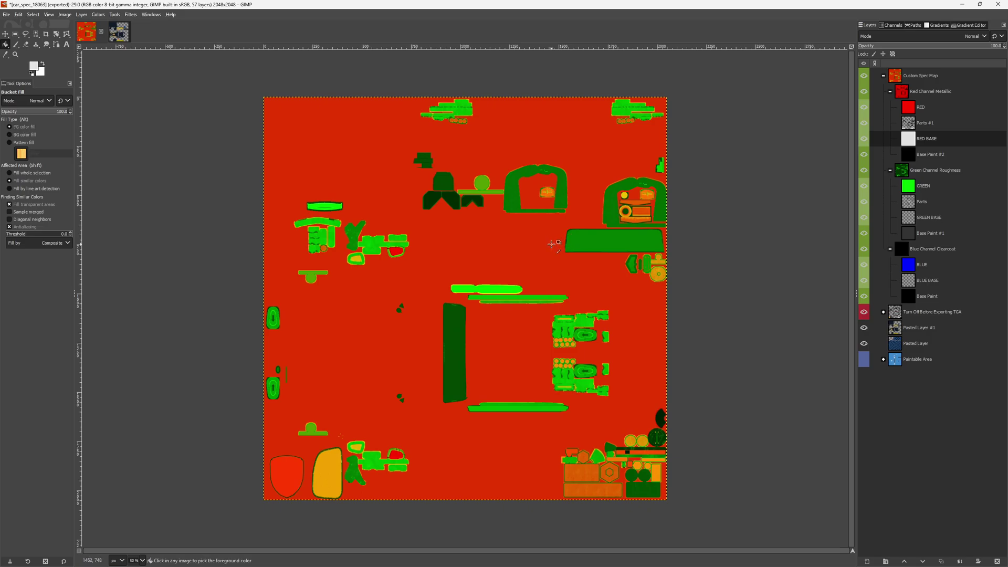
{"action": "key", "text": "ctrl+e"}
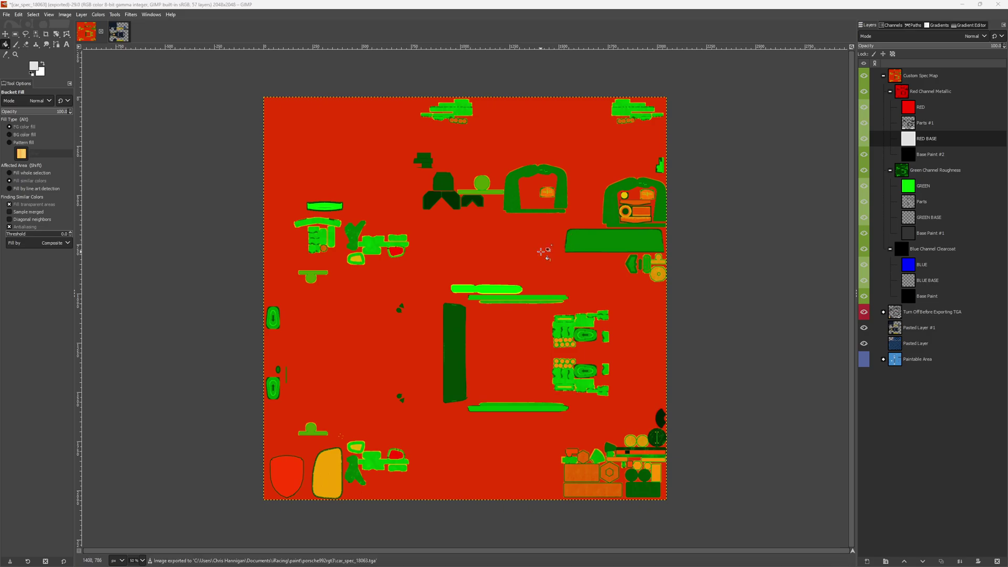
{"action": "key", "text": "alt+Tab"}
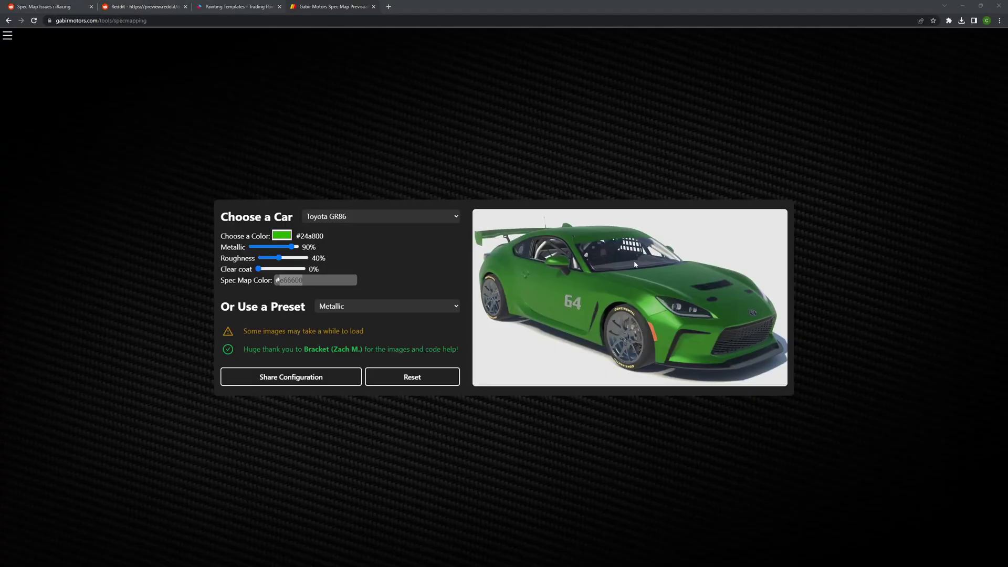
{"action": "key", "text": "alt+Tab"}
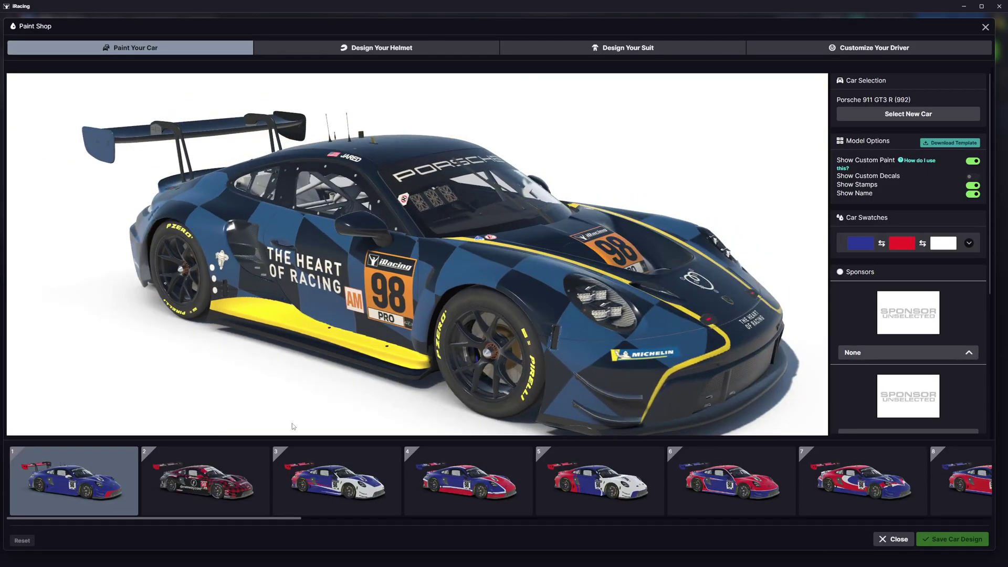
{"action": "left_click", "coordinate": [205, 475]}
{"action": "left_click", "coordinate": [121, 478]}
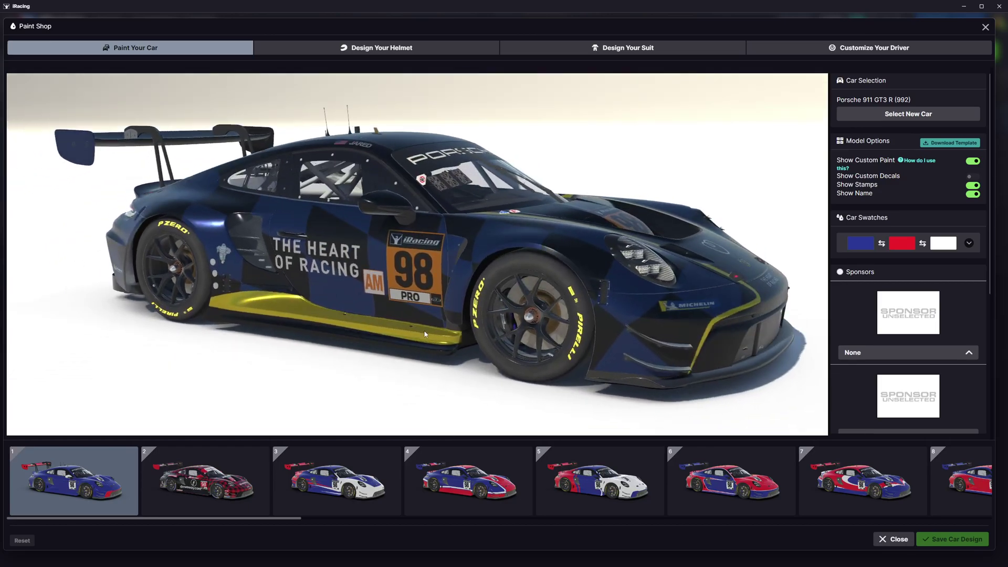
{"action": "mouse_move", "coordinate": [407, 334]}
{"action": "left_mouse_down"}
{"action": "mouse_move", "coordinate": [362, 326]}
{"action": "mouse_move", "coordinate": [270, 337]}
{"action": "mouse_move", "coordinate": [425, 329]}
{"action": "left_mouse_up"}
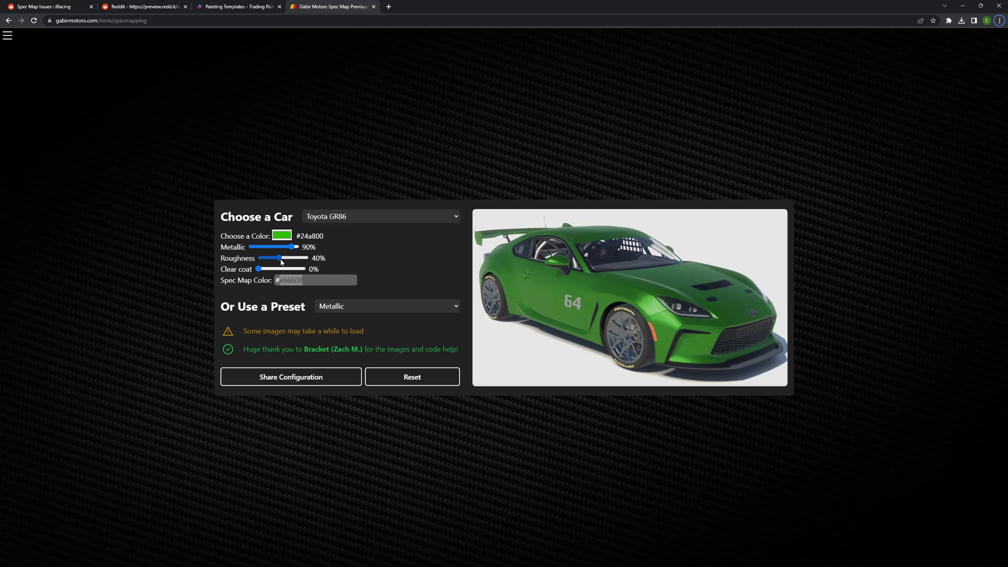
- Return from the spec map previewer to GIMP and fill the GREEN BASE layer with a gray of lightness 40 (5e5e5e)
{"action": "left_click", "coordinate": [963, 6]}
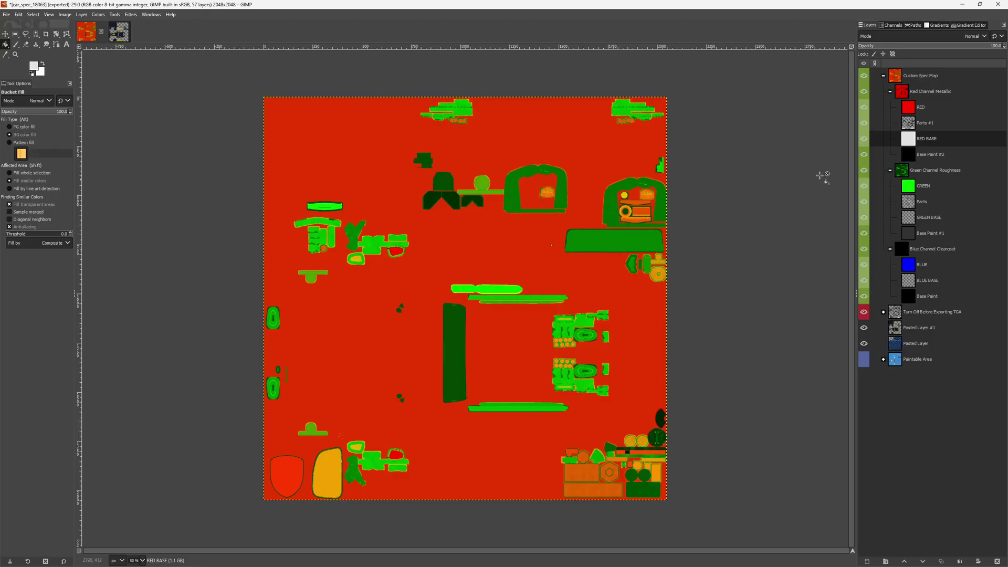
{"action": "left_click", "coordinate": [927, 218]}
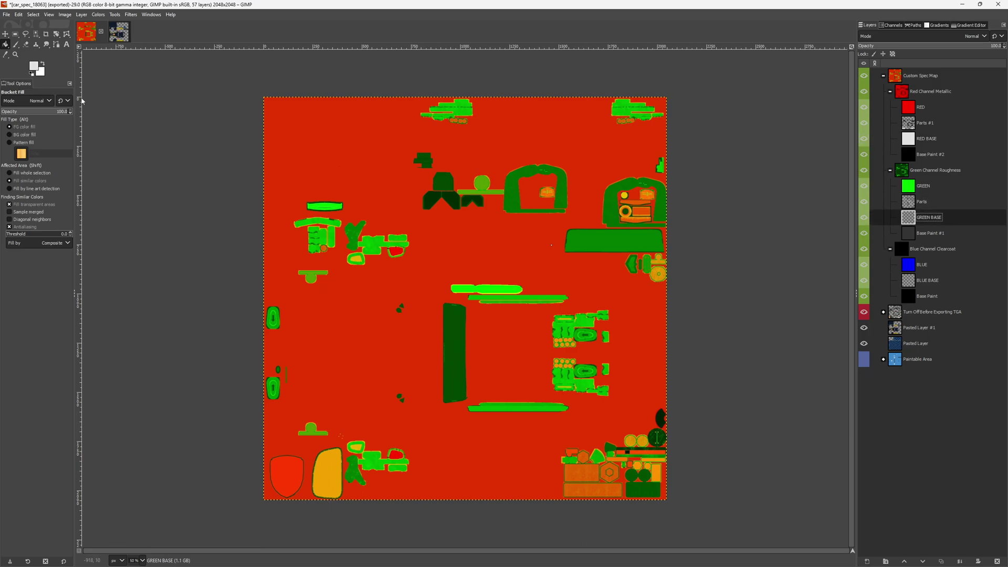
{"action": "left_click", "coordinate": [38, 67]}
{"action": "left_click_drag", "start_coordinate": [150, 68], "coordinate": [131, 67]}
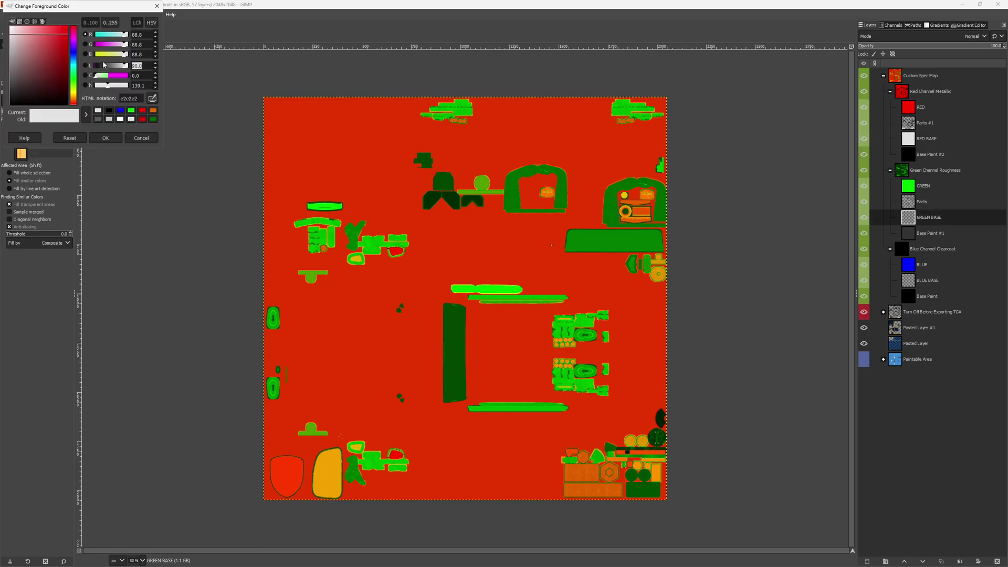
{"action": "type", "text": "40"}
{"action": "key", "text": "Return"}
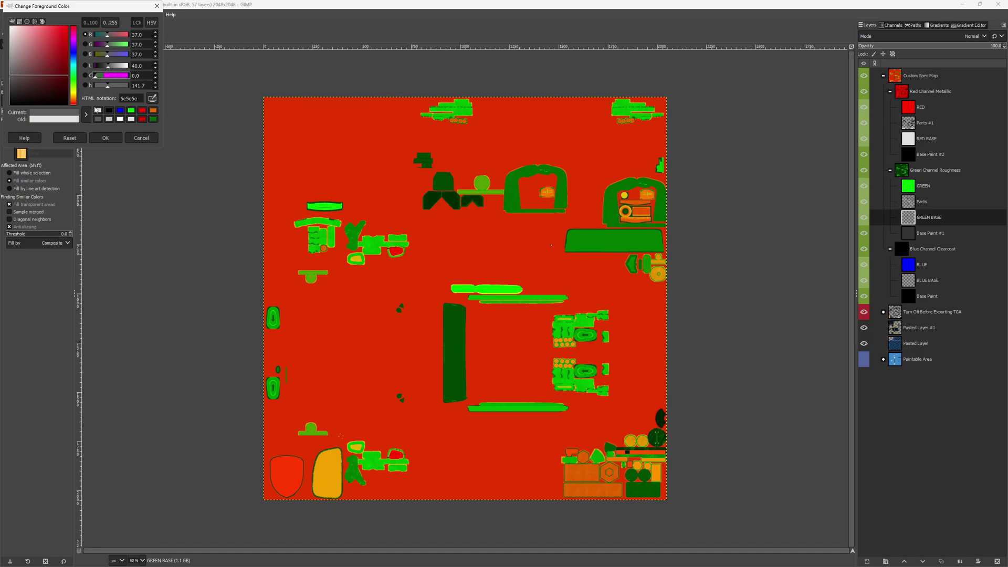
{"action": "left_click", "coordinate": [106, 137]}
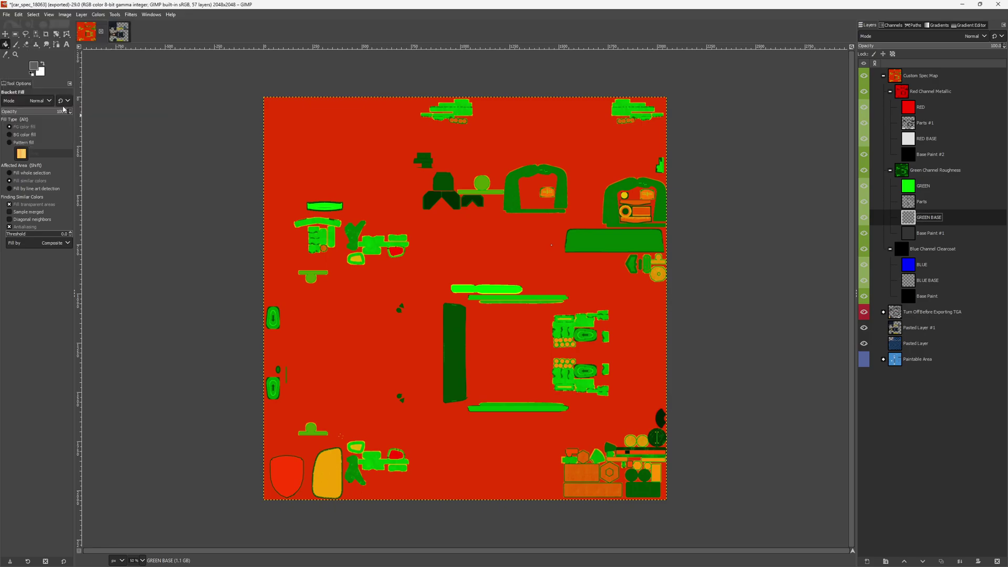
{"action": "left_click", "coordinate": [384, 203]}
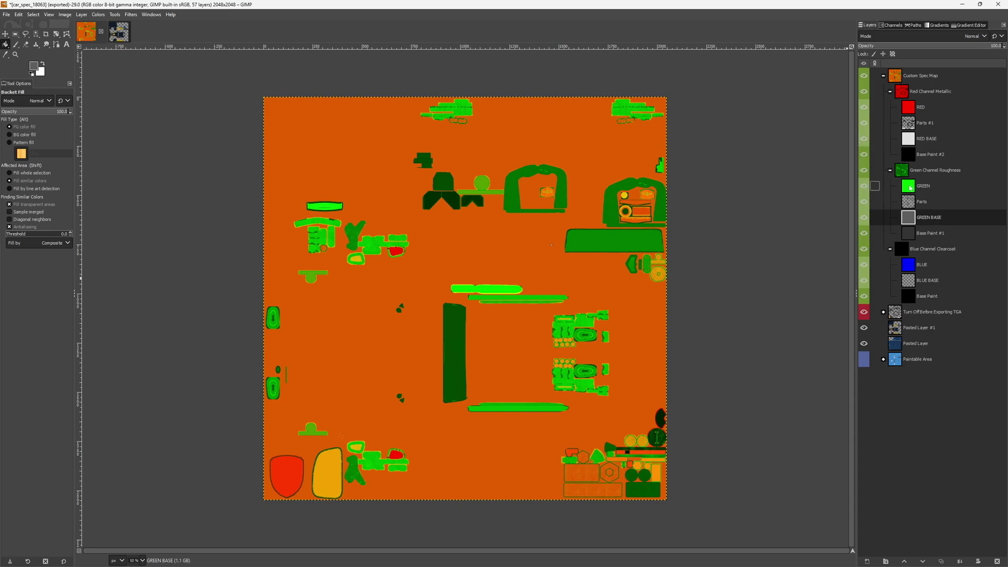
{"action": "left_click", "coordinate": [35, 67]}
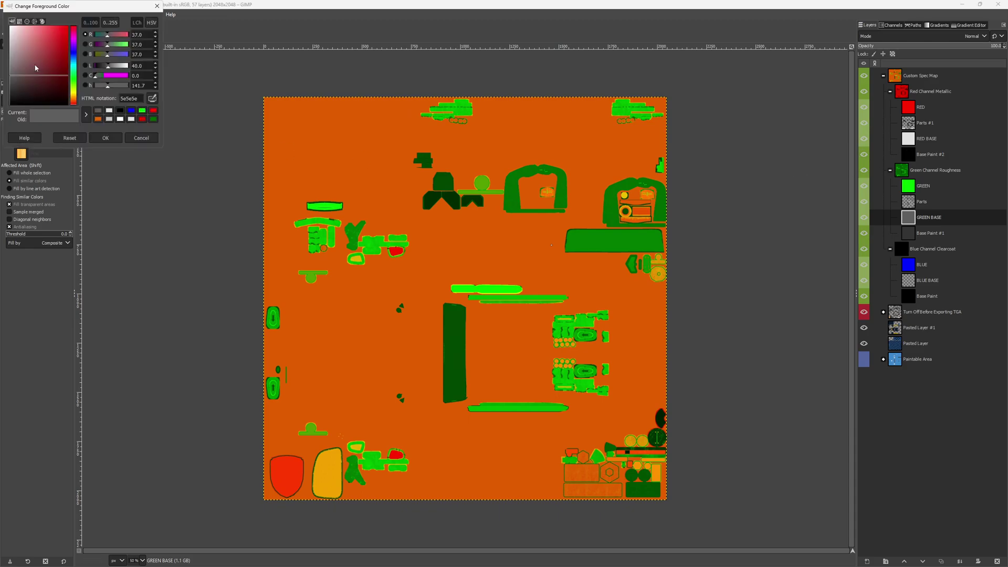
{"action": "left_click", "coordinate": [126, 97]}
{"action": "type", "text": "e66600"}
{"action": "key", "text": "Return"}
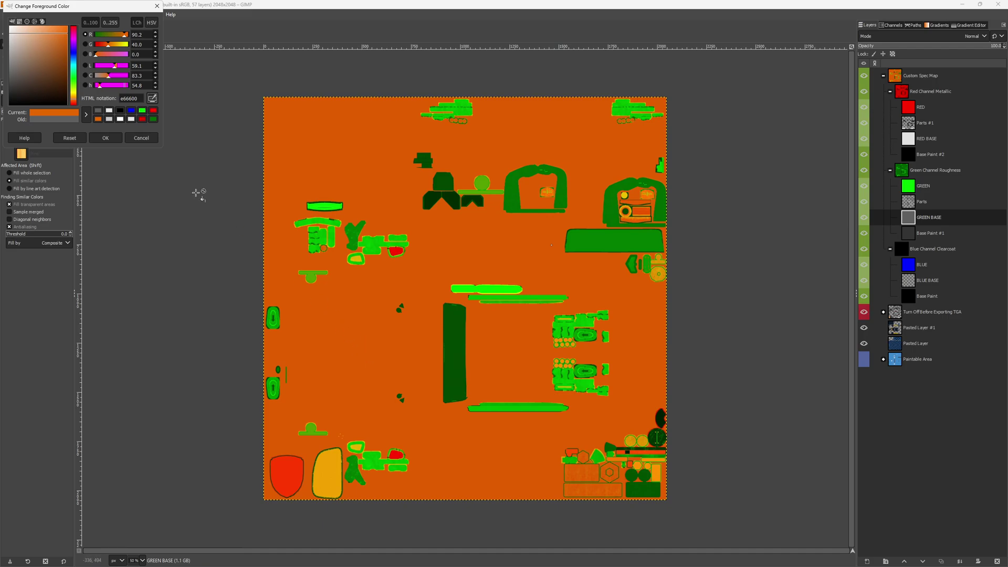
{"action": "left_click", "coordinate": [136, 139]}
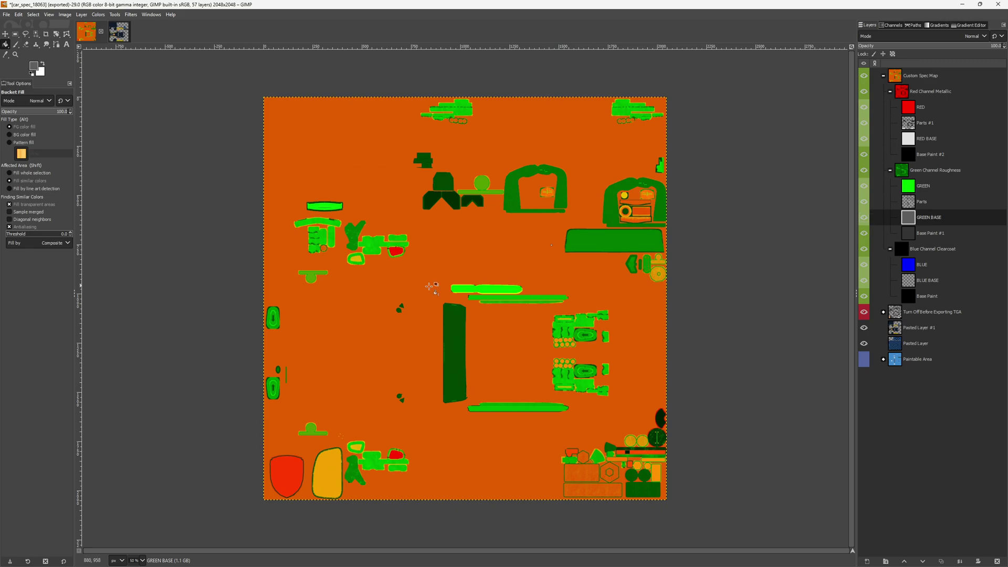
- Export the spec map and switch to iRacing to inspect the reloaded Porsche's metallic finish
{"action": "key", "text": "ctrl+e"}
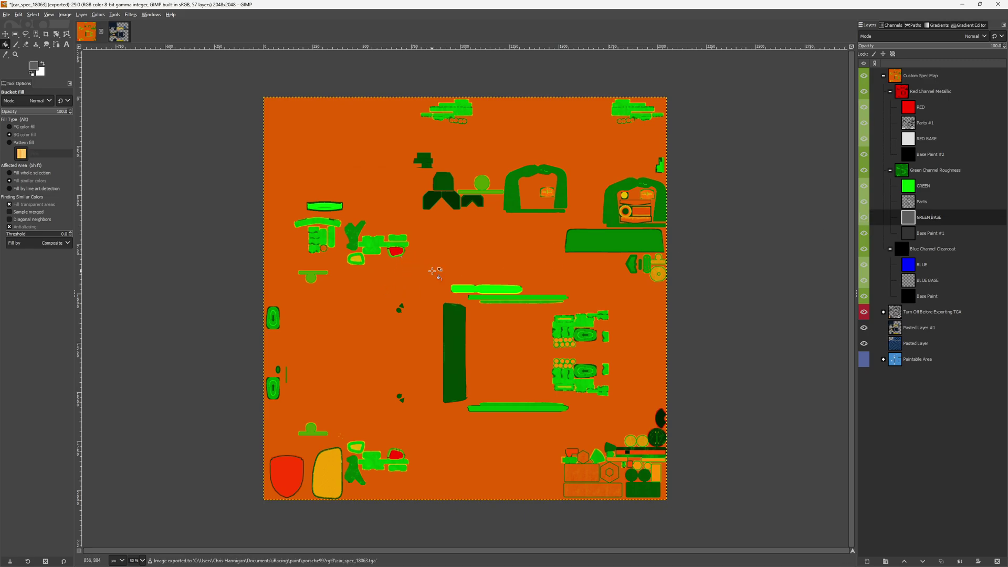
{"action": "key", "text": "alt+Tab"}
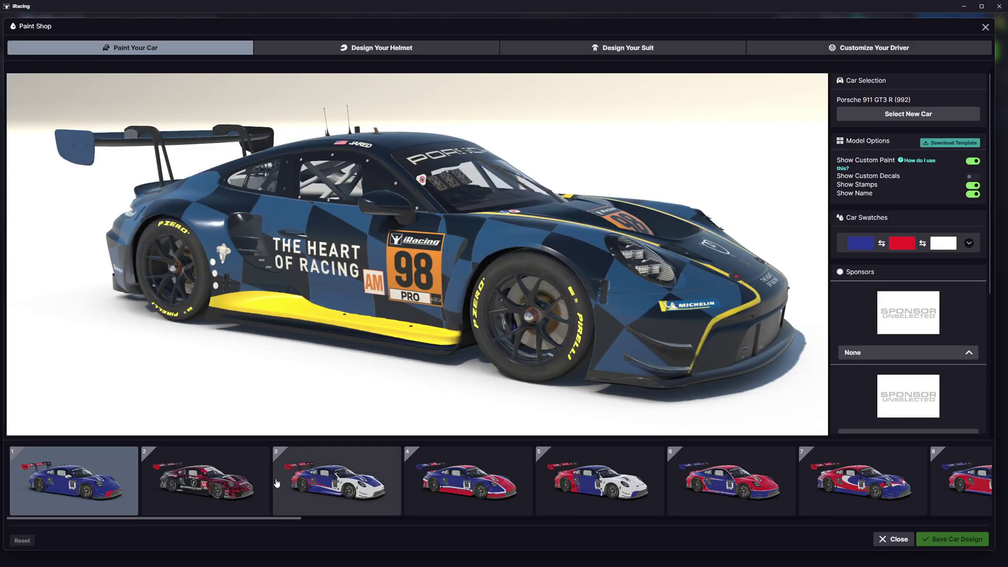
{"action": "mouse_move", "coordinate": [470, 314]}
{"action": "left_mouse_down"}
{"action": "mouse_move", "coordinate": [501, 314]}
{"action": "mouse_move", "coordinate": [390, 310]}
{"action": "mouse_move", "coordinate": [470, 313]}
{"action": "left_mouse_up"}
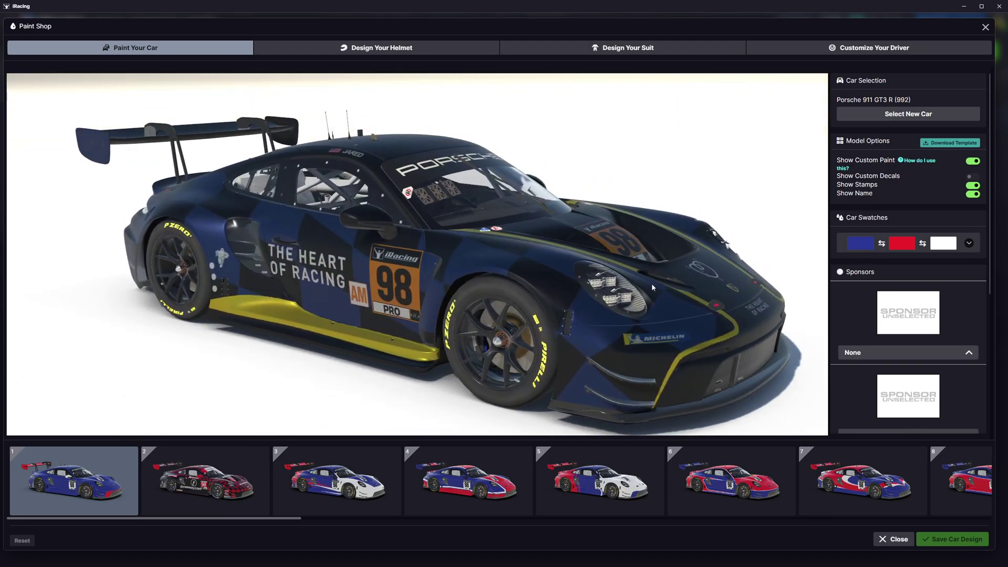
- Return to GIMP, select the opaque area of Pasted Layer #1 and clear it from the RED BASE layer
{"action": "key", "text": "alt+Tab"}
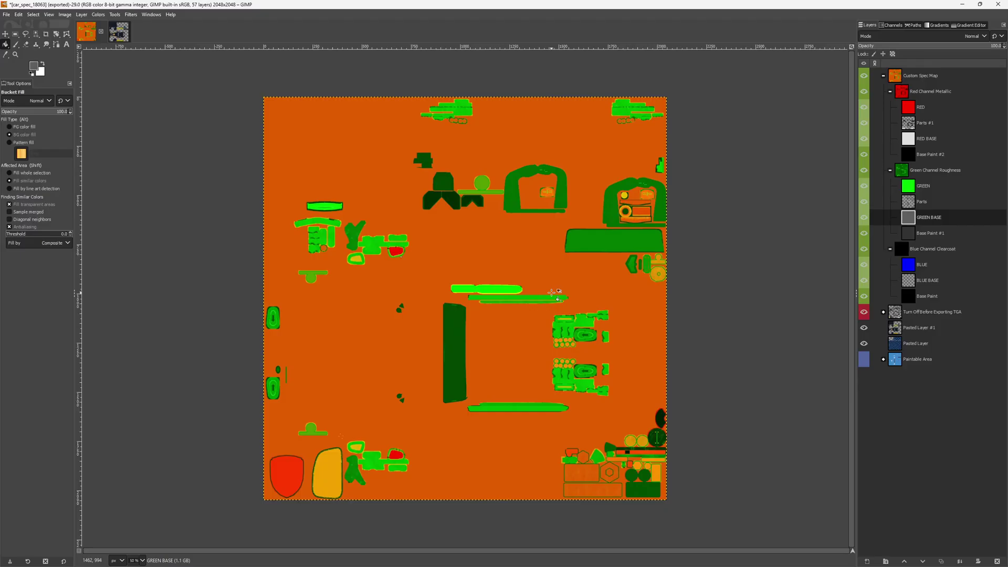
{"action": "right_click", "coordinate": [920, 329]}
{"action": "left_click", "coordinate": [944, 295]}
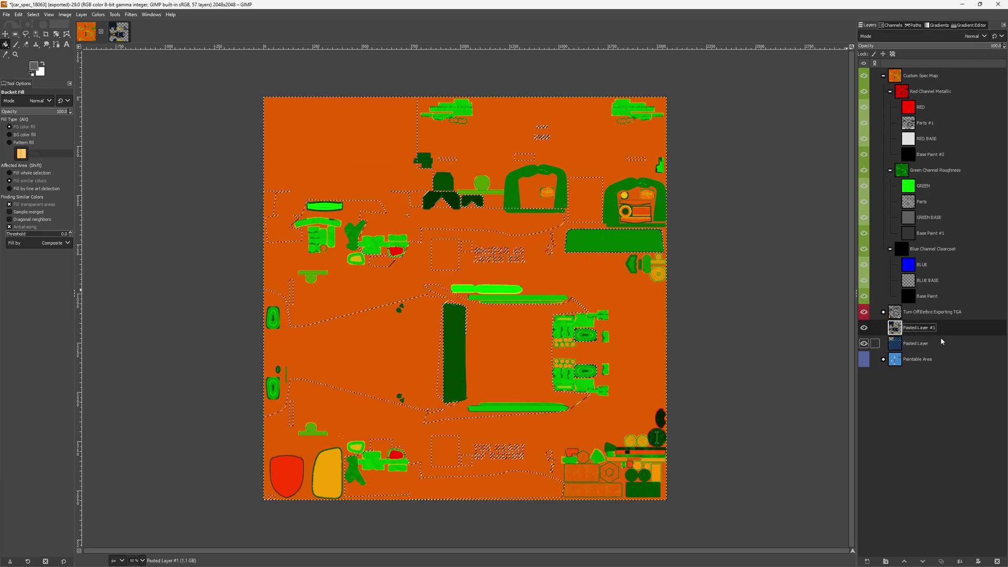
{"action": "left_click", "coordinate": [926, 141]}
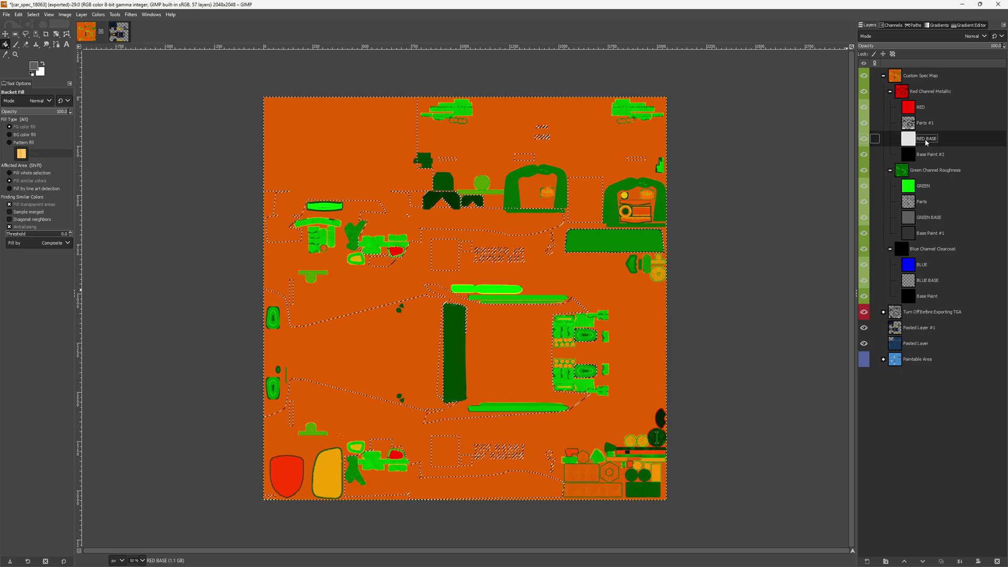
{"action": "key", "text": "ctrl+comma"}
- Clear the selected Pasted Layer #1 shape from the GREEN BASE layer and remove the selection
{"action": "left_click", "coordinate": [929, 217]}
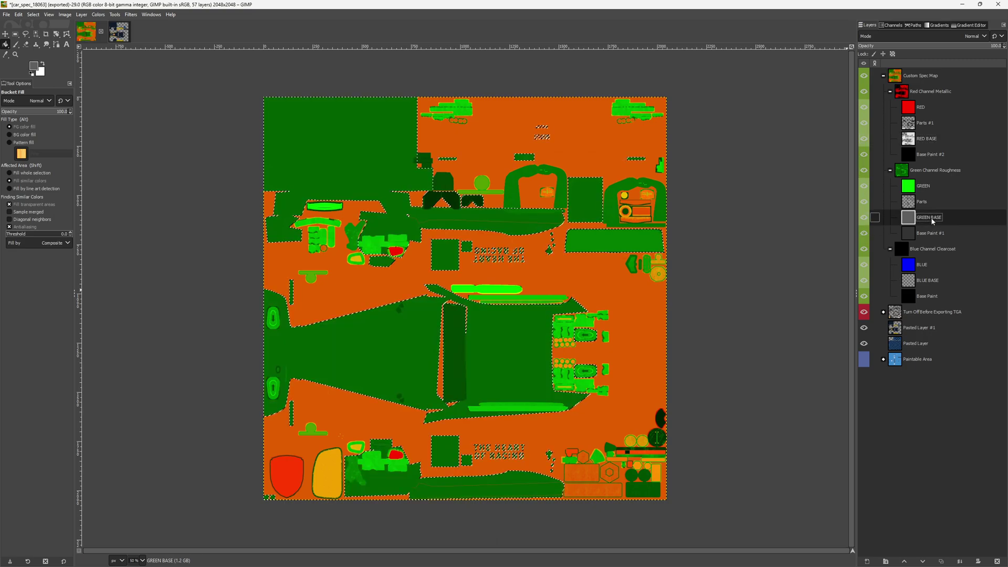
{"action": "key", "text": "ctrl+comma"}
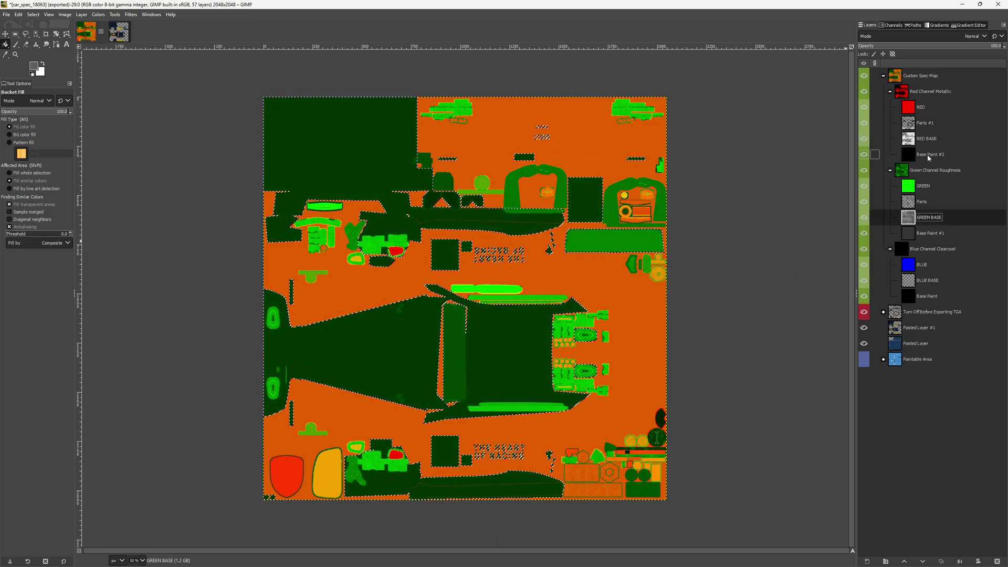
{"action": "left_click", "coordinate": [924, 139]}
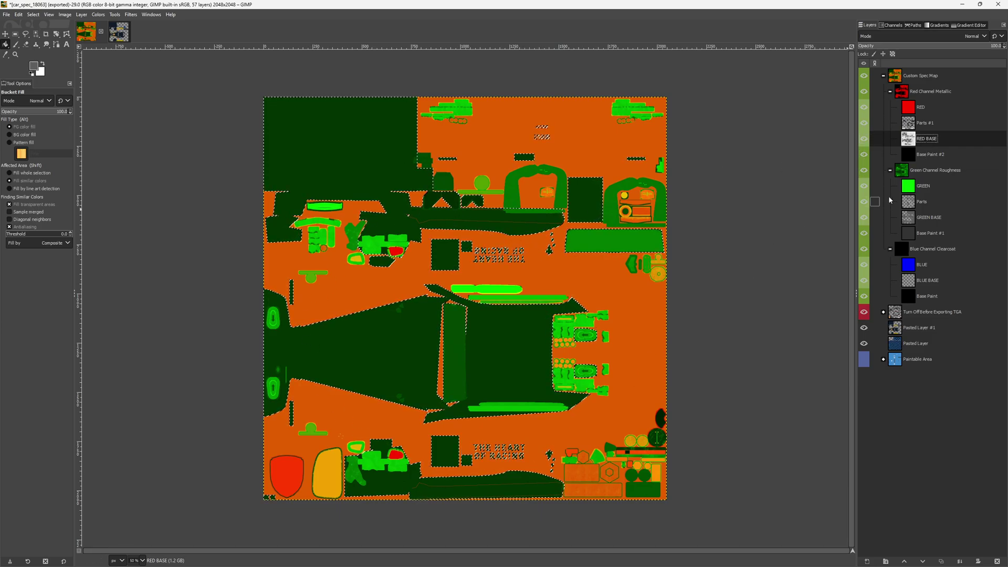
{"action": "middle_click", "coordinate": [520, 370], "text": "alt"}
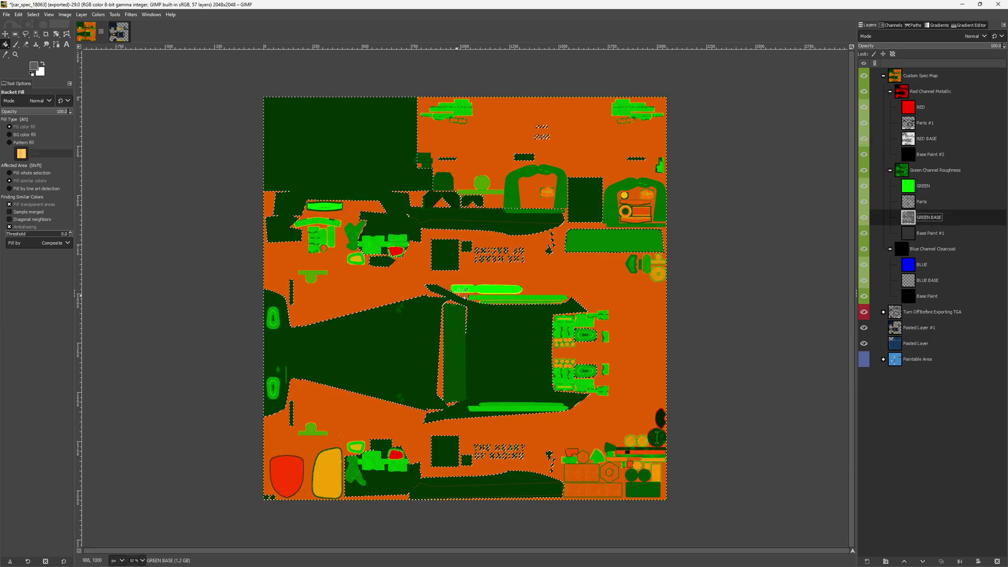
{"action": "right_click", "coordinate": [570, 300]}
{"action": "mouse_move", "coordinate": [594, 322]}
{"action": "left_click", "coordinate": [651, 334]}
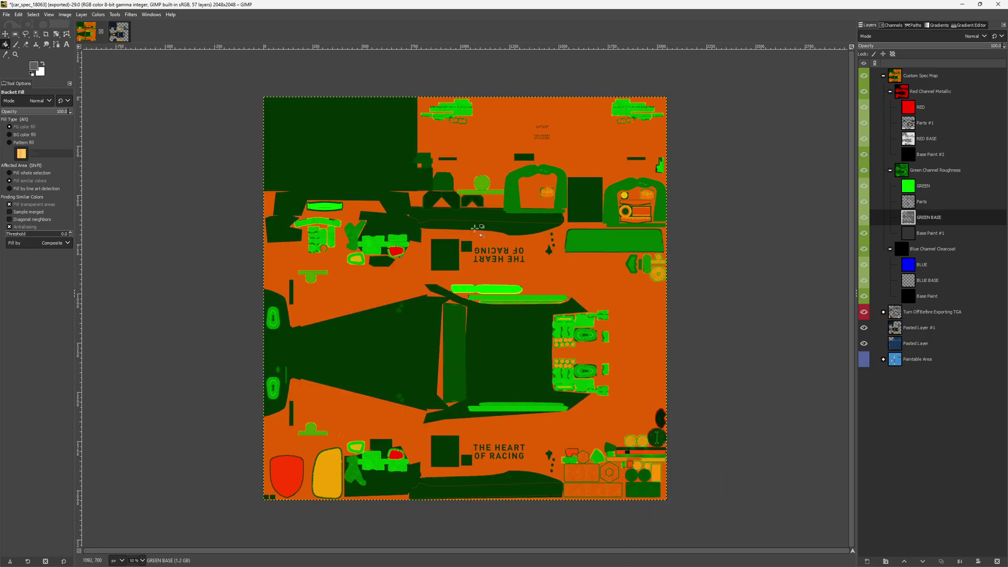
- Export the updated spec map and inspect the Porsche's front and both sides in the iRacing Paint Shop
{"action": "key", "text": "ctrl+e"}
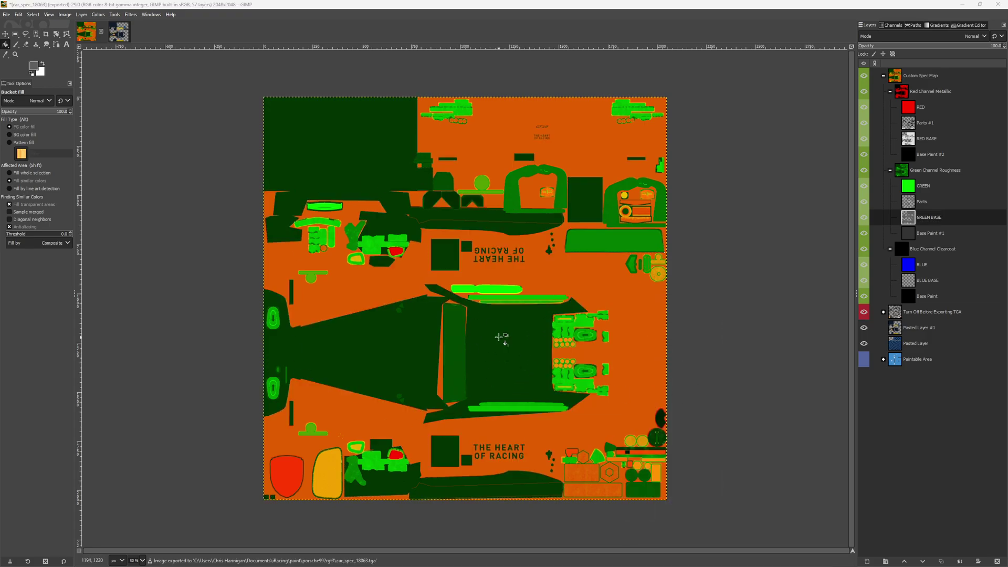
{"action": "key", "text": "alt+Tab"}
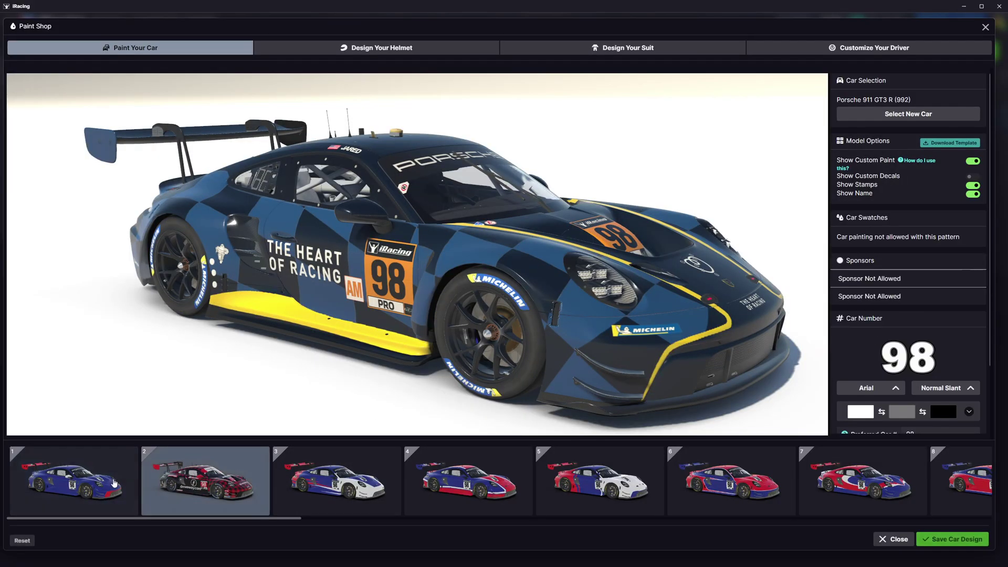
{"action": "left_click_drag", "start_coordinate": [551, 307], "coordinate": [474, 304]}
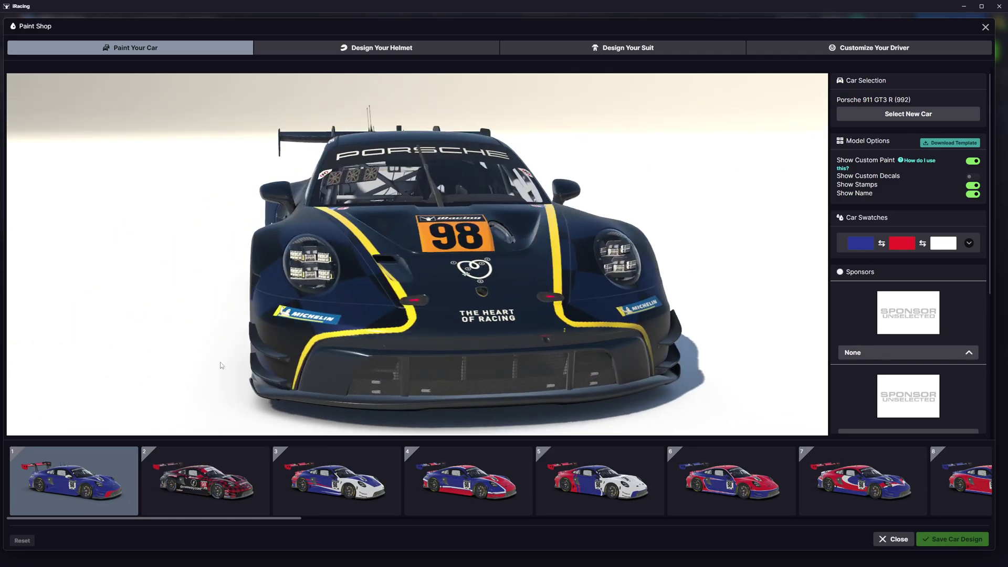
{"action": "left_click_drag", "start_coordinate": [425, 380], "coordinate": [472, 388]}
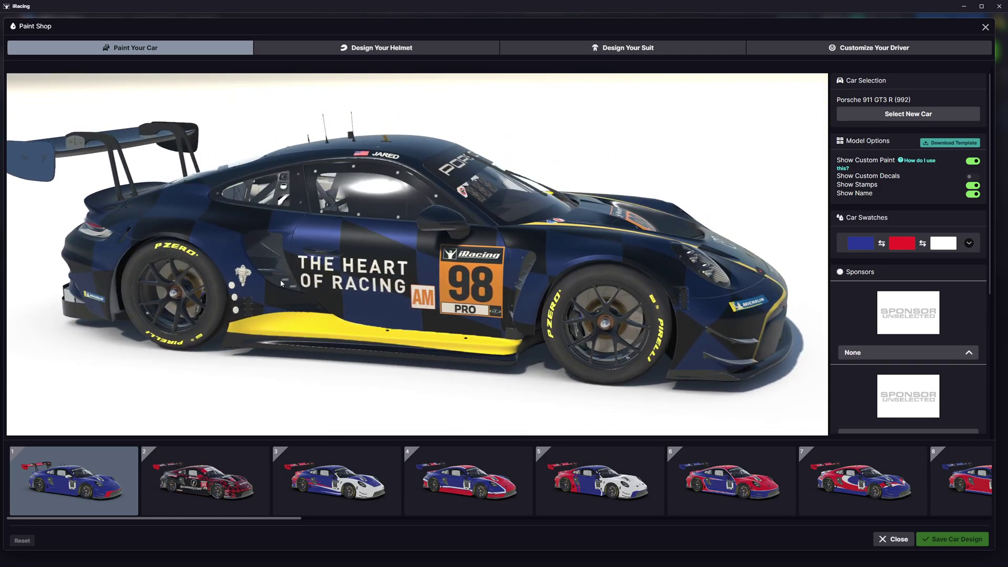
{"action": "left_click_drag", "start_coordinate": [270, 270], "coordinate": [307, 268]}
{"action": "left_click_drag", "start_coordinate": [141, 279], "coordinate": [69, 192]}
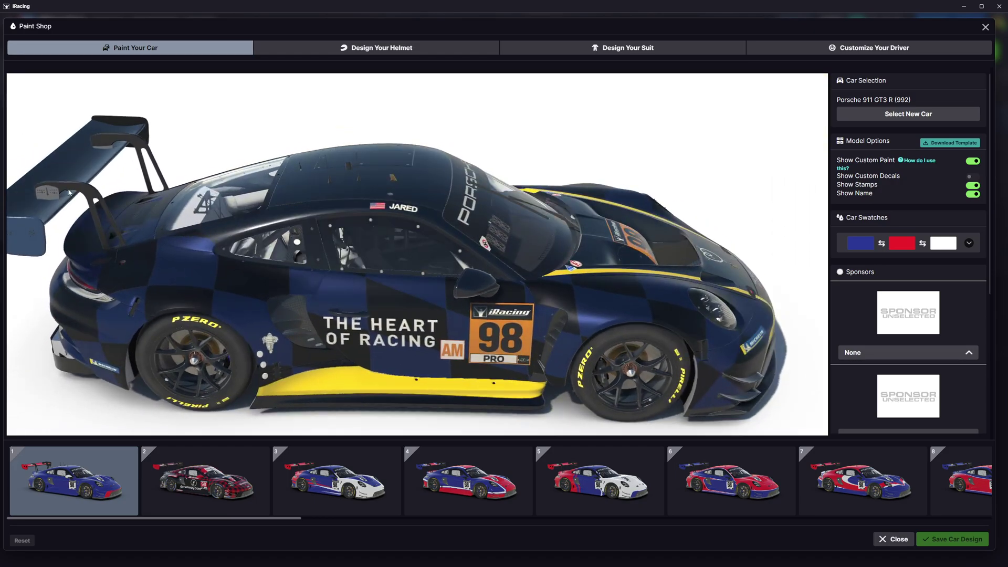
{"action": "left_click_drag", "start_coordinate": [206, 220], "coordinate": [571, 255]}
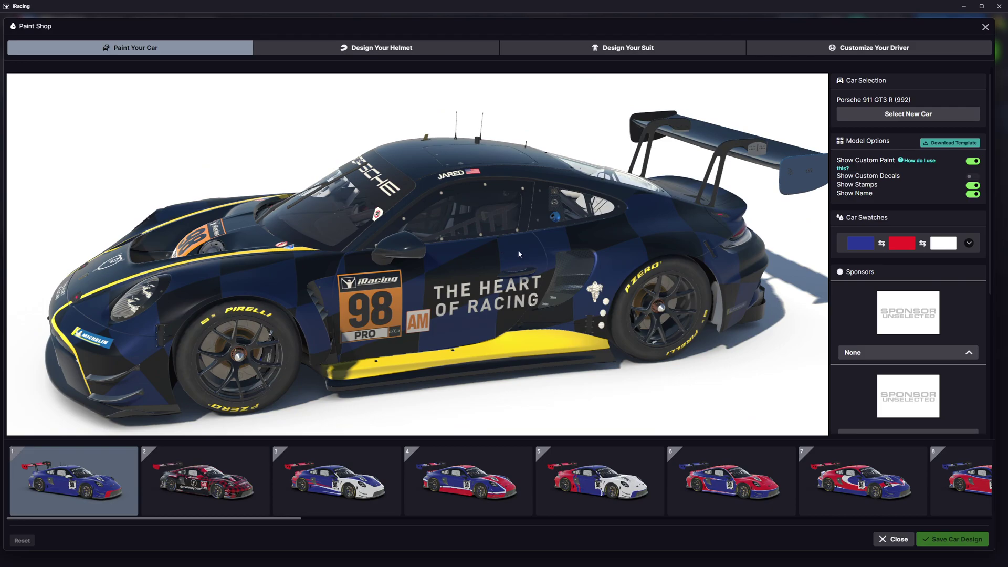
{"action": "left_click_drag", "start_coordinate": [497, 266], "coordinate": [312, 303]}
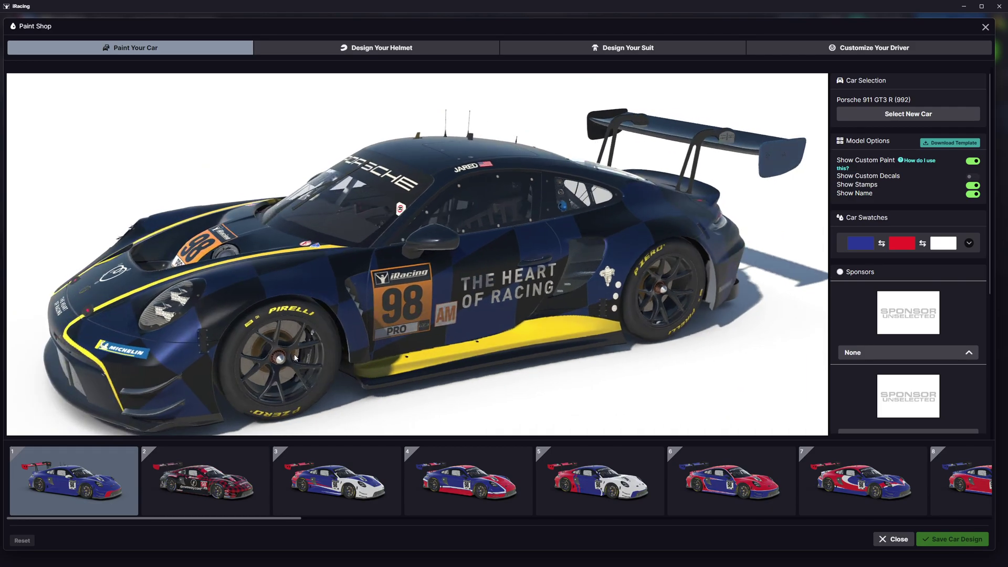
- Return to GIMP and, with the RED BASE layer active, set the foreground color to a gray with lightness 70 (ababab)
{"action": "key", "text": "alt+Tab"}
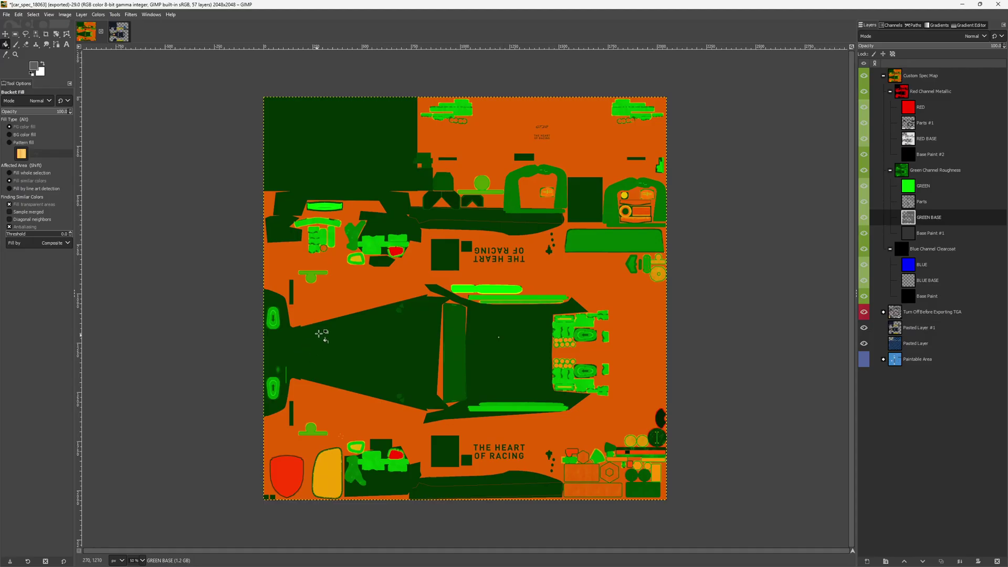
{"action": "left_click", "coordinate": [928, 141]}
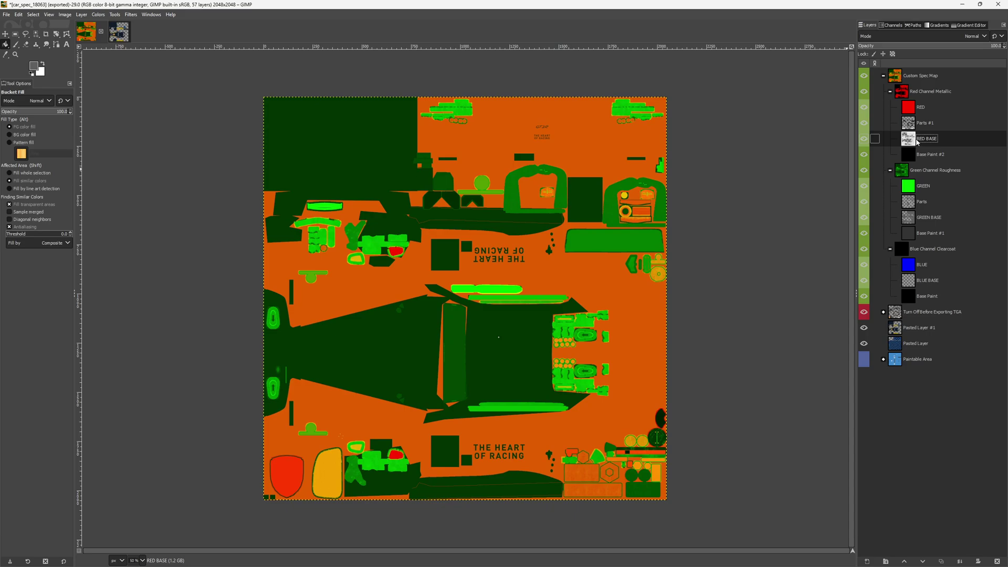
{"action": "left_click", "coordinate": [32, 67]}
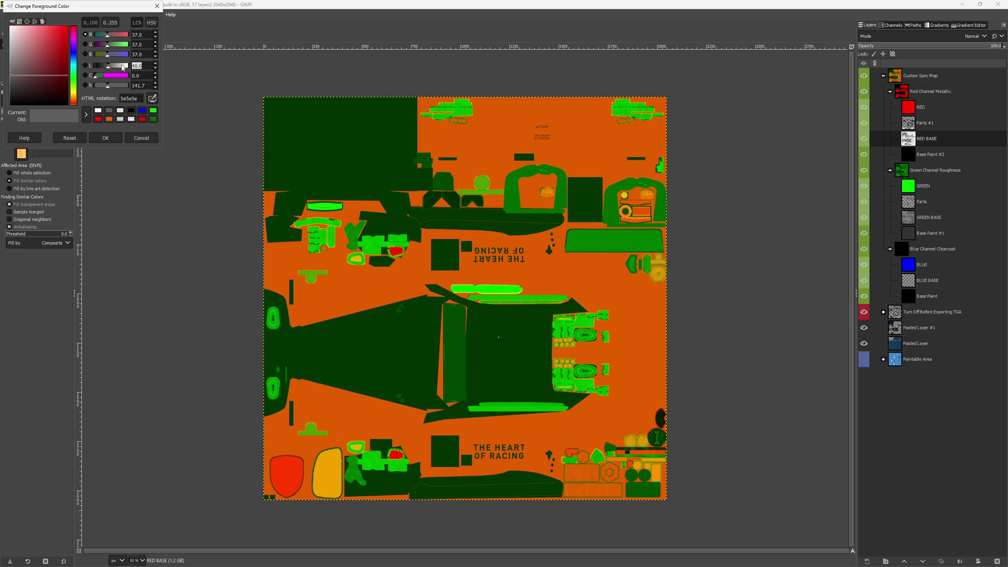
{"action": "key", "text": "Return"}
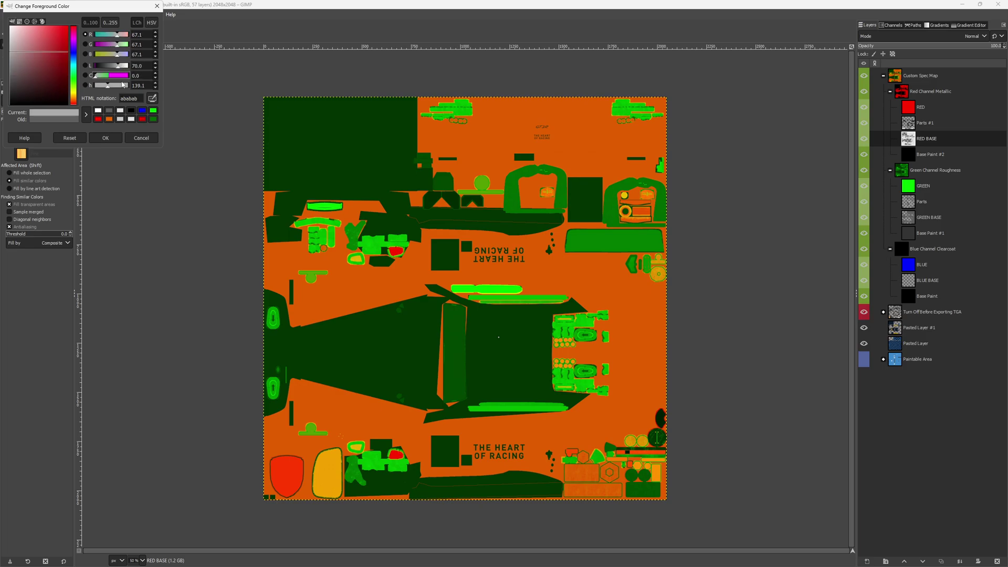
{"action": "left_click", "coordinate": [105, 139]}
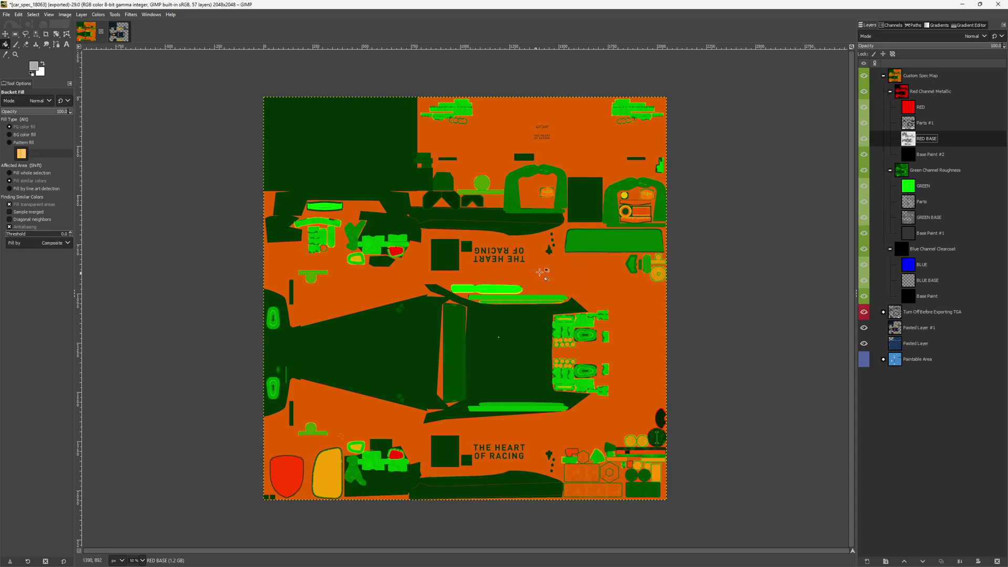
- Delete the RED BASE layer and create a new transparent layer named RED BASE above Base Paint #2
{"action": "right_click", "coordinate": [924, 141]}
{"action": "left_click", "coordinate": [940, 250]}
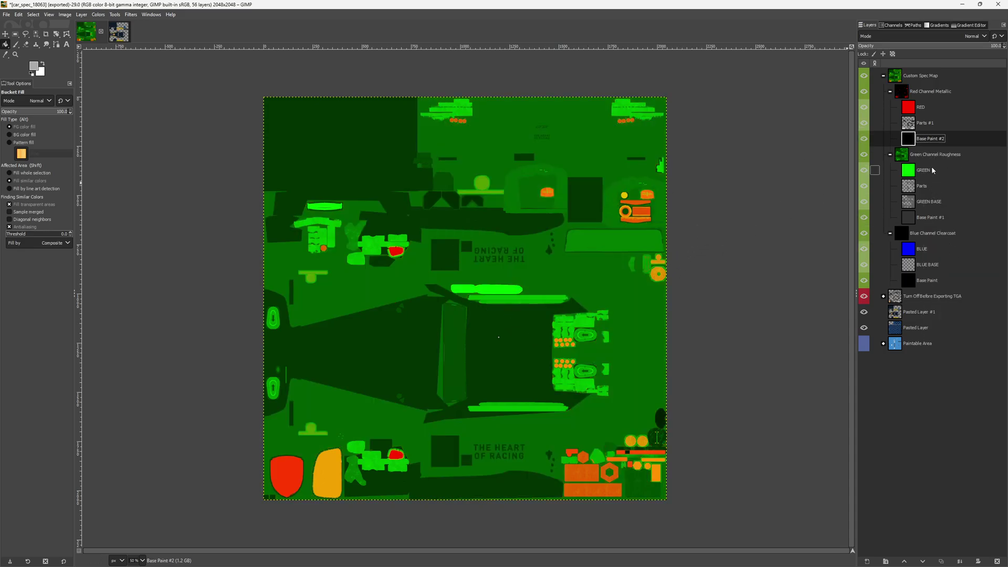
{"action": "right_click", "coordinate": [925, 140]}
{"action": "left_click", "coordinate": [959, 208]}
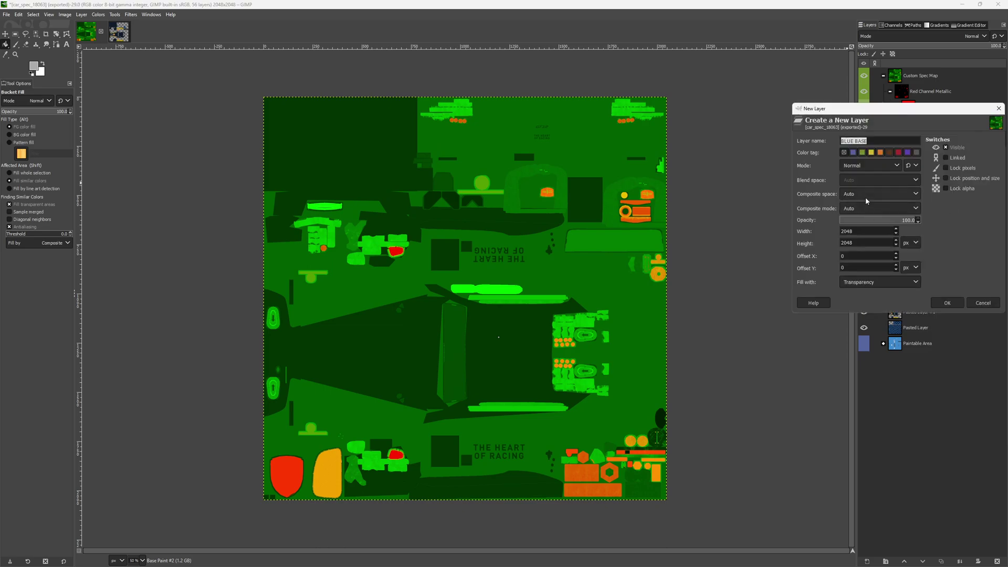
{"action": "type", "text": "RED BASE"}
{"action": "left_click", "coordinate": [948, 304]}
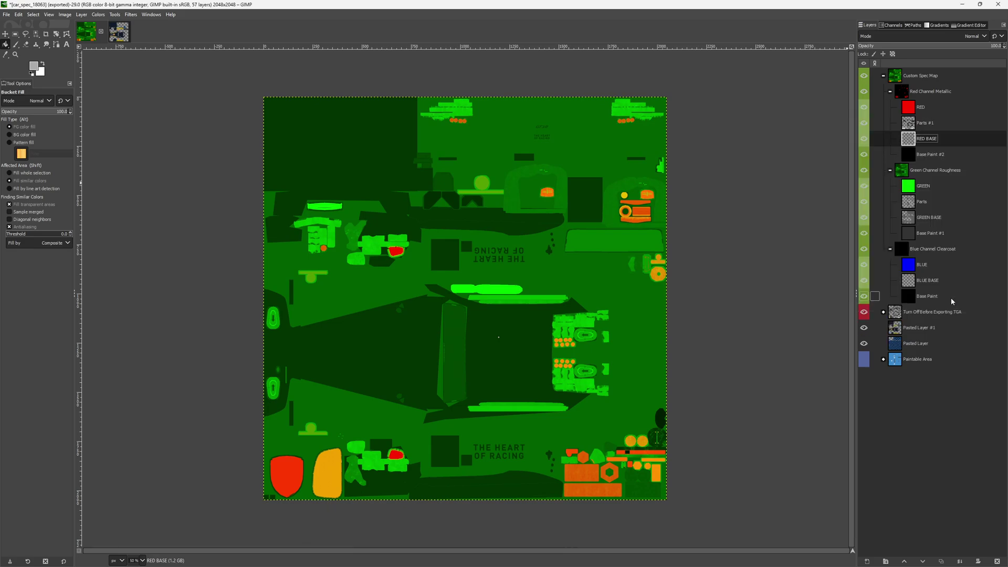
- Fill the new RED BASE layer with the gray foreground color and clear the opaque area of Pasted Layer #1 from it
{"action": "left_click", "coordinate": [509, 270]}
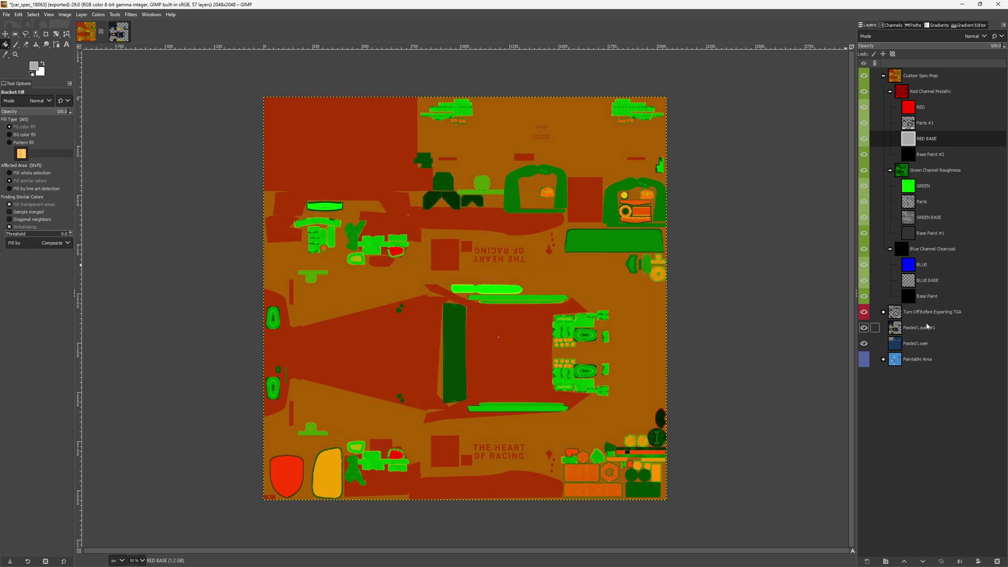
{"action": "right_click", "coordinate": [920, 331]}
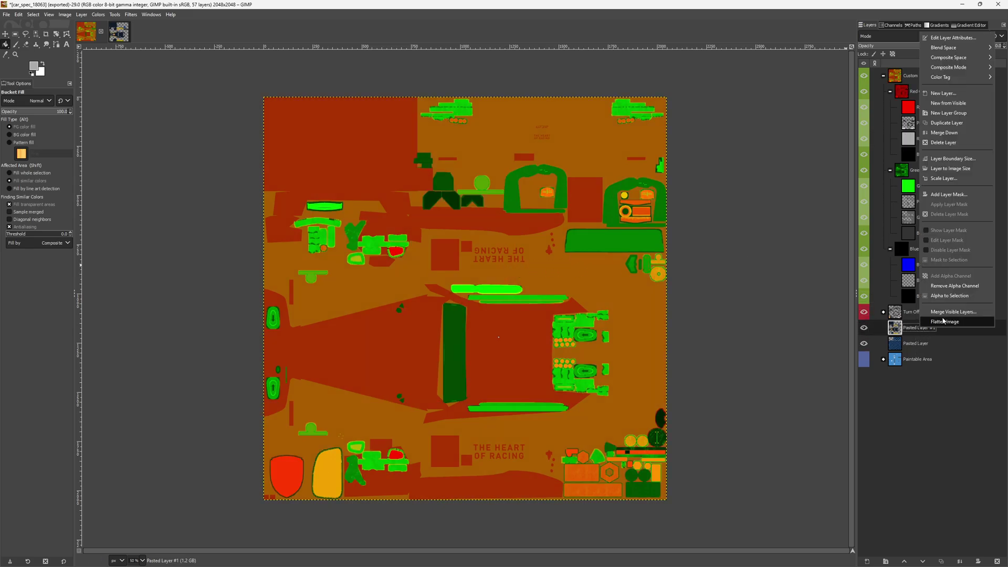
{"action": "left_click", "coordinate": [945, 292]}
{"action": "left_click", "coordinate": [926, 141]}
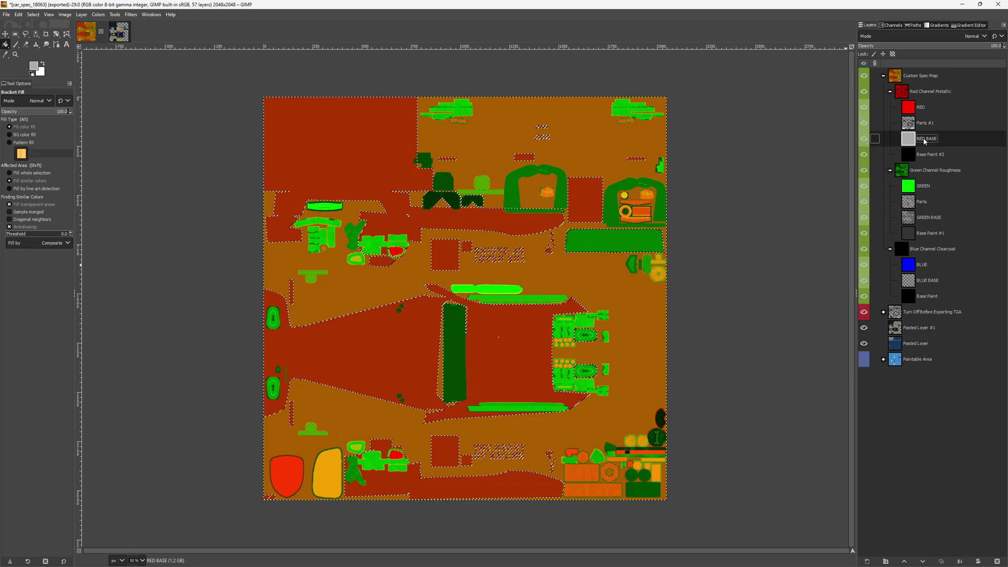
{"action": "key", "text": "Delete"}
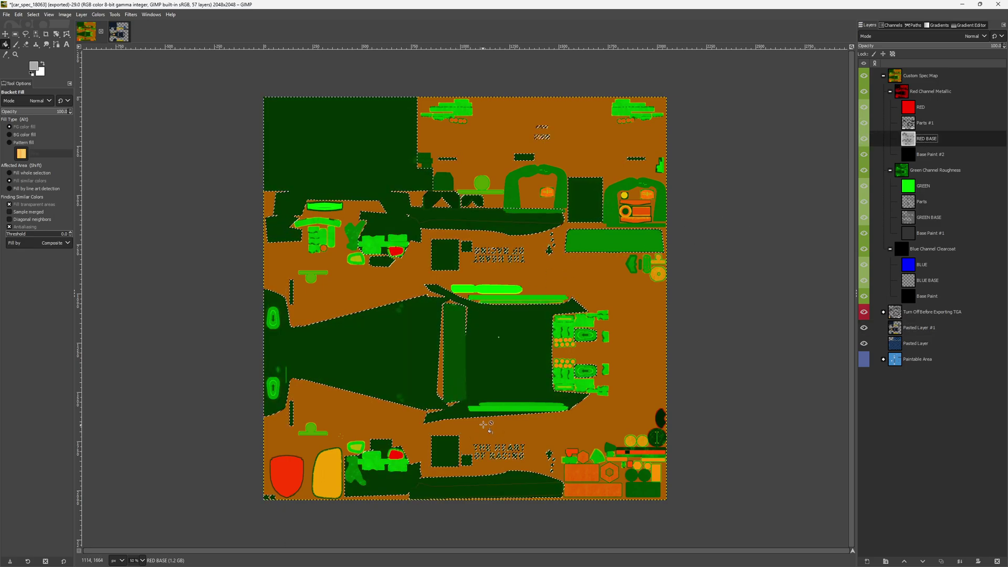
- Export the spec map with the reduced metallic value and rotate the Porsche in iRacing to check its finish
{"action": "key", "text": "ctrl+e"}
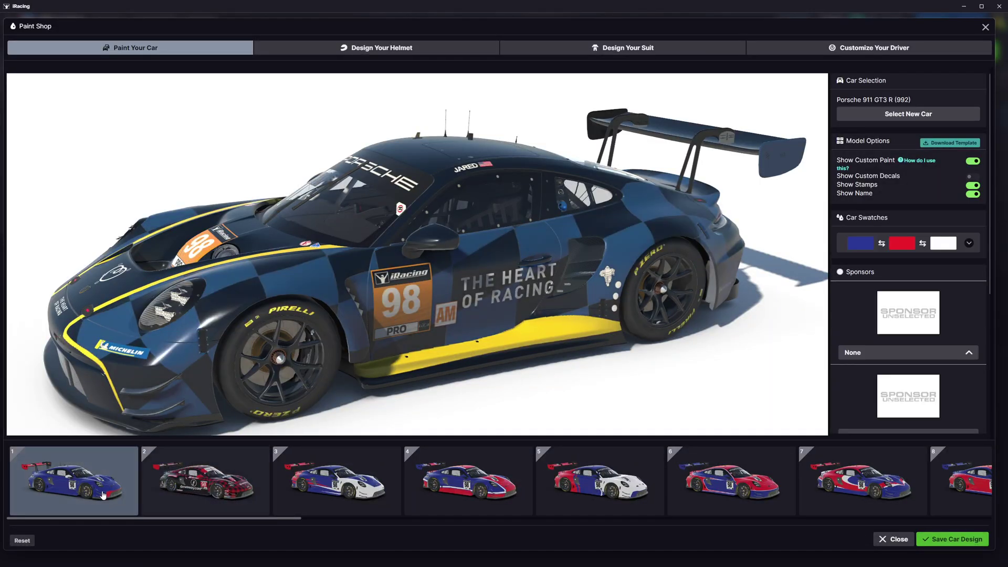
{"action": "left_click_drag", "start_coordinate": [273, 335], "coordinate": [565, 332]}
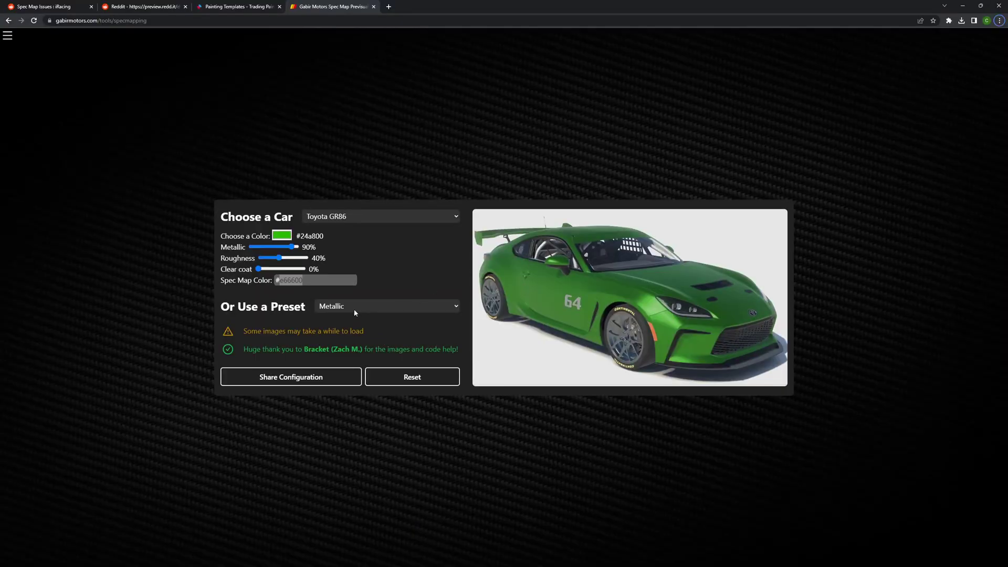
- Preview the Velvet, Pearl, Candy and Metallic presets on the Toyota GR86 in the spec map previewer
{"action": "left_click", "coordinate": [356, 306]}
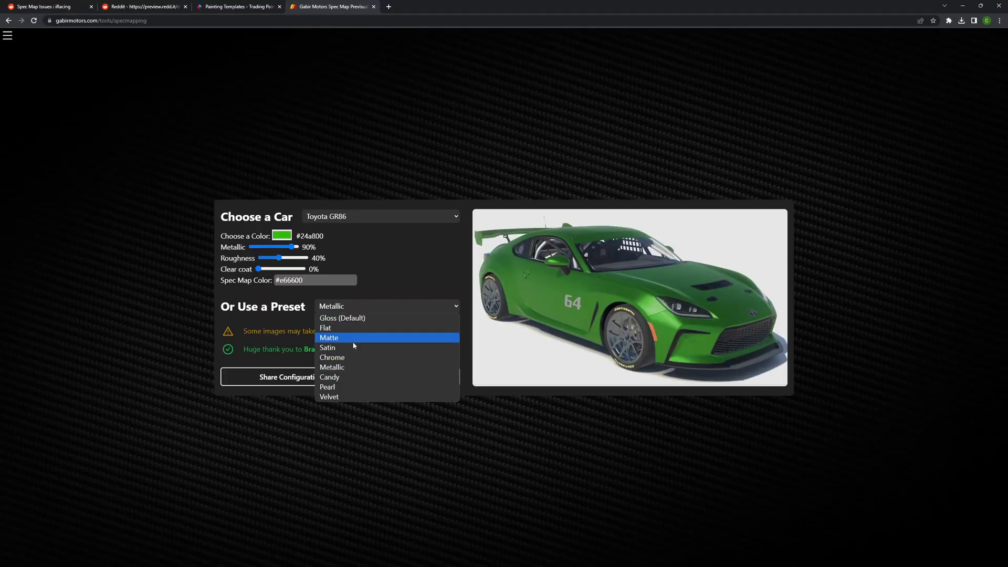
{"action": "left_click", "coordinate": [349, 398]}
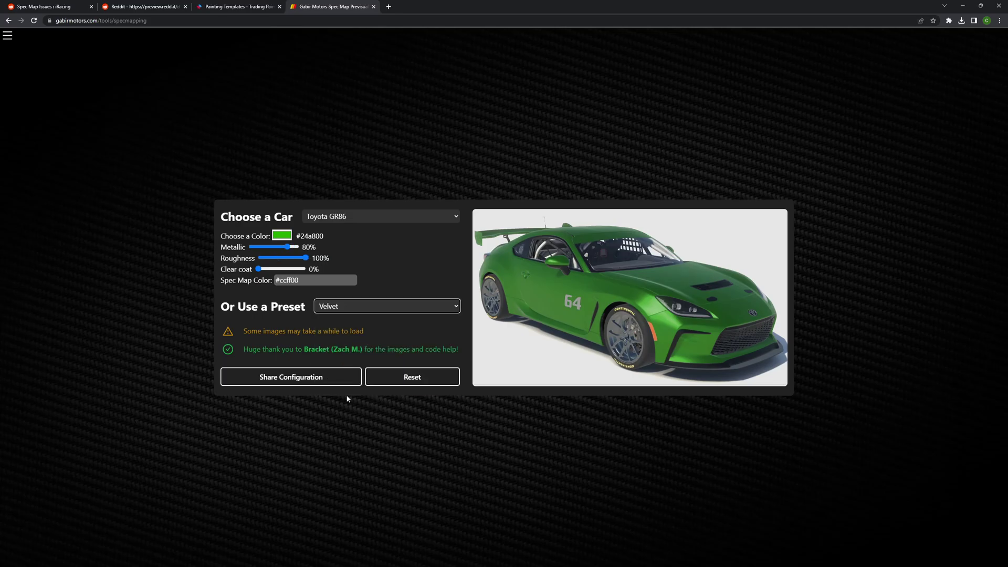
{"action": "left_click", "coordinate": [380, 309]}
{"action": "left_click", "coordinate": [351, 377]}
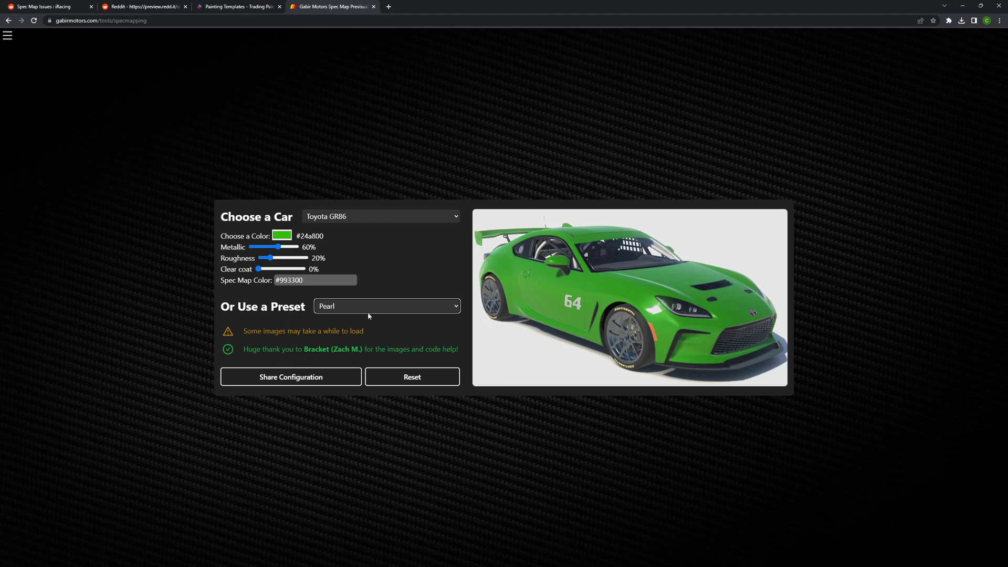
{"action": "left_click", "coordinate": [360, 311]}
{"action": "left_click", "coordinate": [328, 377]}
{"action": "left_click", "coordinate": [332, 306]}
{"action": "left_click", "coordinate": [344, 368]}
- Preview the Chrome, Satin, Matte, Flat and Gloss (Default) presets on the Toyota GR86
{"action": "left_click", "coordinate": [348, 309]}
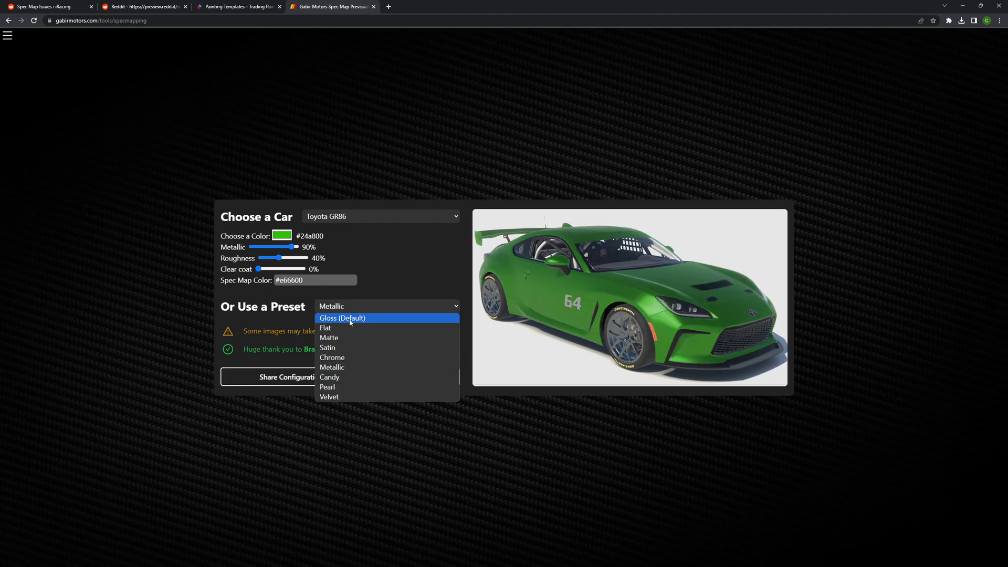
{"action": "left_click", "coordinate": [347, 358]}
{"action": "left_click", "coordinate": [349, 309]}
{"action": "left_click", "coordinate": [350, 347]}
{"action": "left_click", "coordinate": [352, 310]}
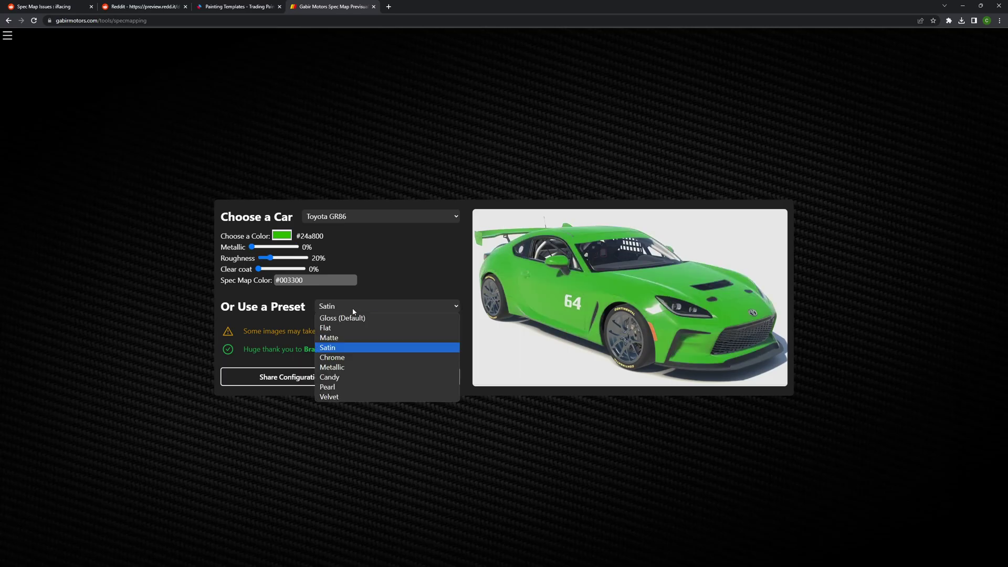
{"action": "left_click", "coordinate": [350, 338]}
{"action": "left_click", "coordinate": [351, 309]}
{"action": "left_click", "coordinate": [352, 331]}
{"action": "left_click", "coordinate": [353, 309]}
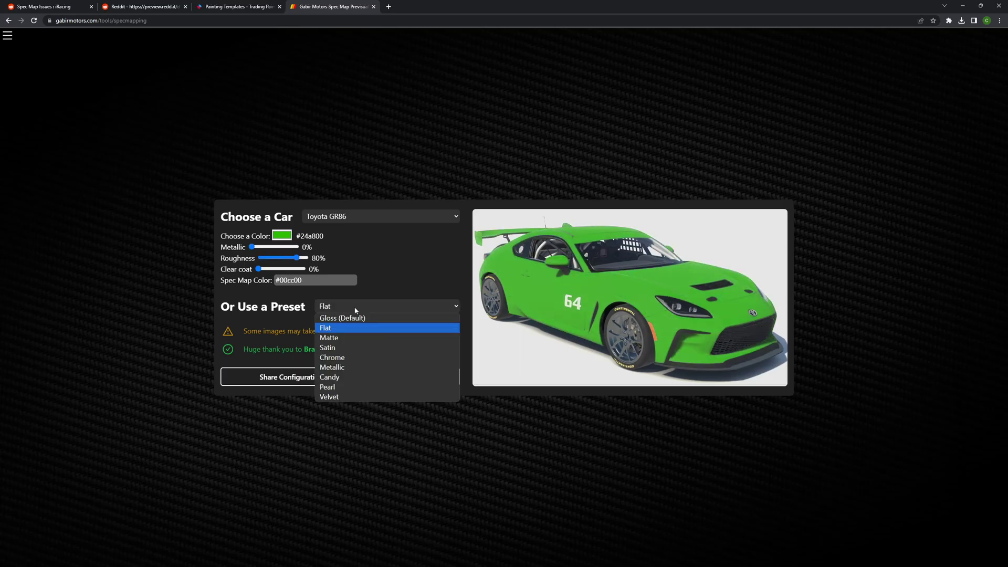
{"action": "left_click", "coordinate": [355, 321]}
- Preview the Velvet preset again and choose the Pearl preset to read its metallic and roughness values
{"action": "left_click", "coordinate": [356, 310]}
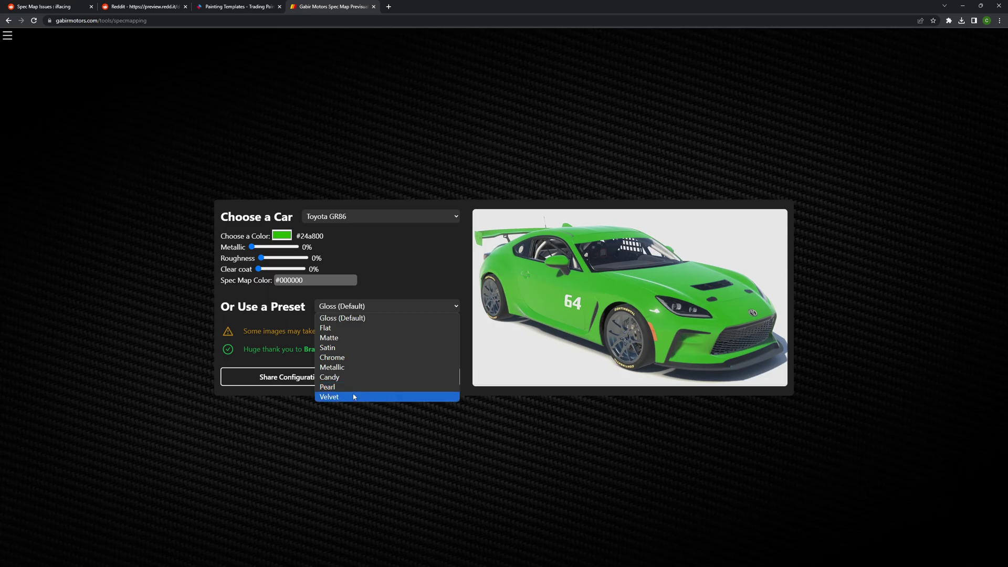
{"action": "left_click", "coordinate": [354, 396]}
{"action": "left_click", "coordinate": [355, 308]}
{"action": "left_click", "coordinate": [348, 387]}
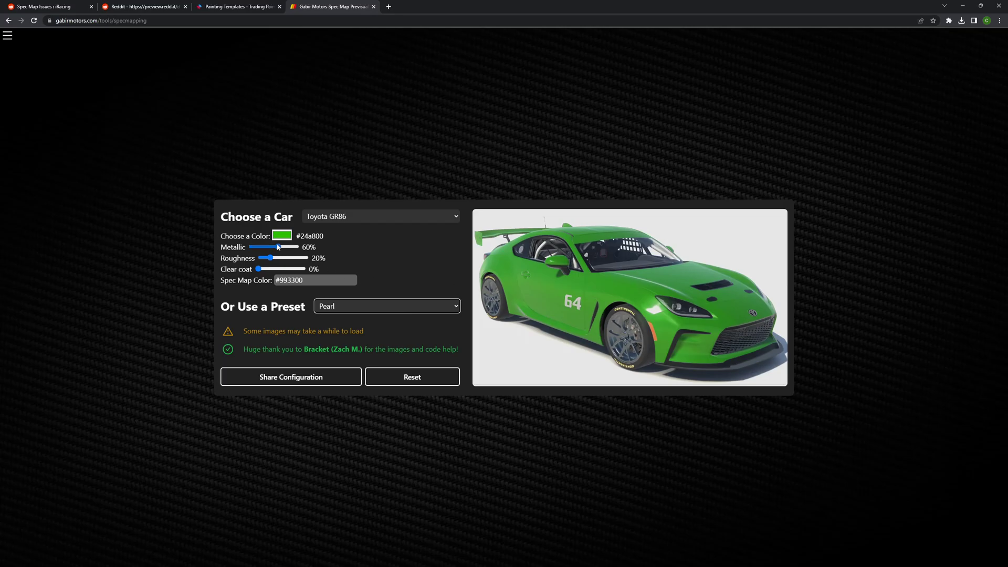
- Return to GIMP and delete the RED BASE and GREEN BASE layers from the metallic and roughness channel groups
{"action": "left_click", "coordinate": [964, 5]}
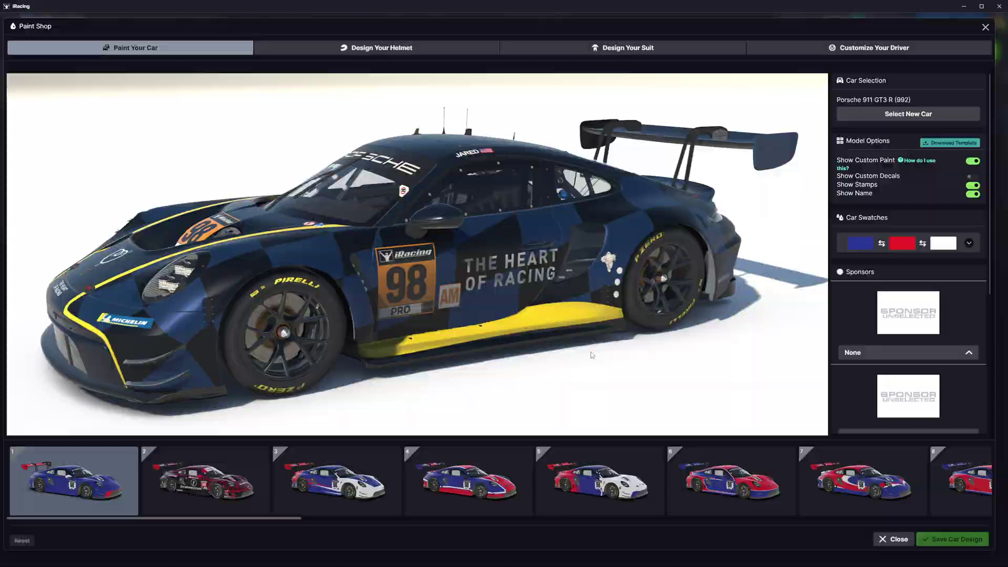
{"action": "key", "text": "alt+Tab"}
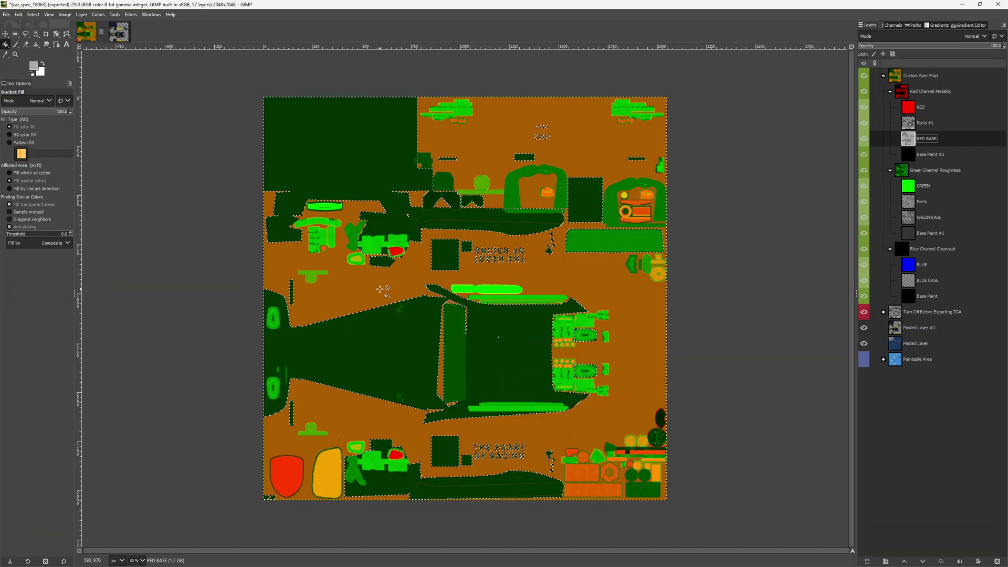
{"action": "right_click", "coordinate": [921, 139]}
{"action": "left_click", "coordinate": [956, 252]}
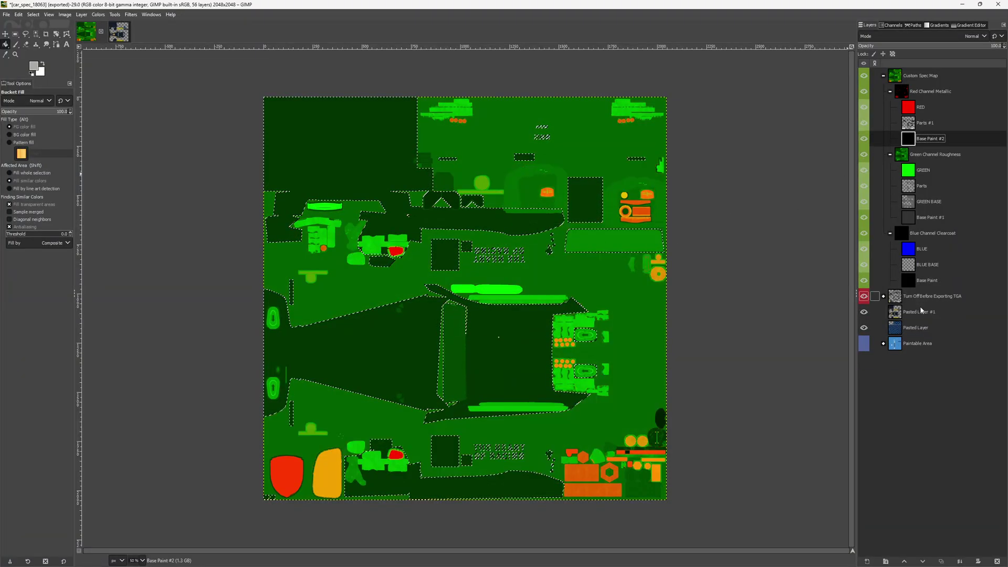
{"action": "right_click", "coordinate": [931, 205]}
{"action": "left_click", "coordinate": [955, 315]}
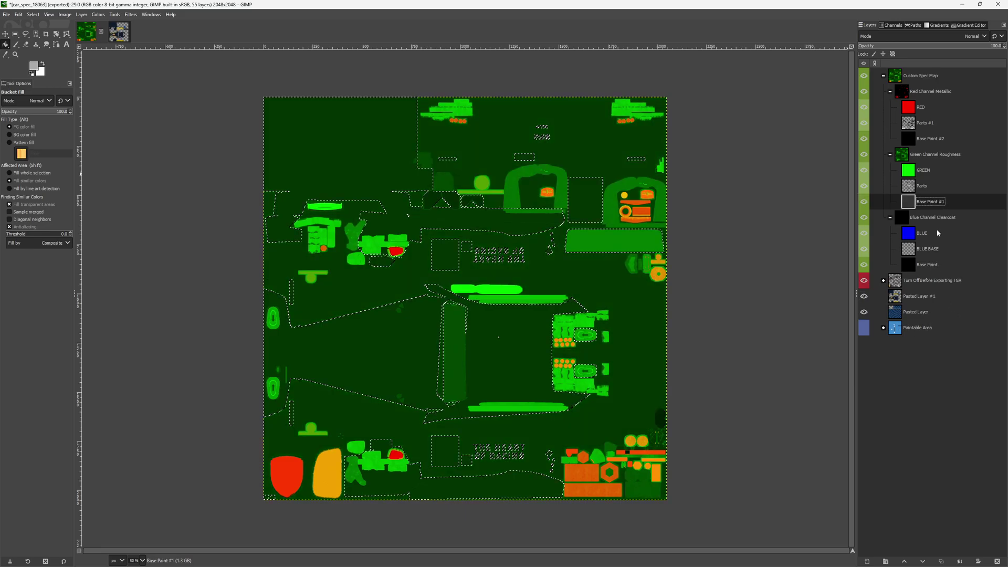
- Create transparent layers named RED BASE above Base Paint #2 and GREEN BASE above Base Paint #1
{"action": "right_click", "coordinate": [926, 139]}
{"action": "left_click", "coordinate": [949, 201]}
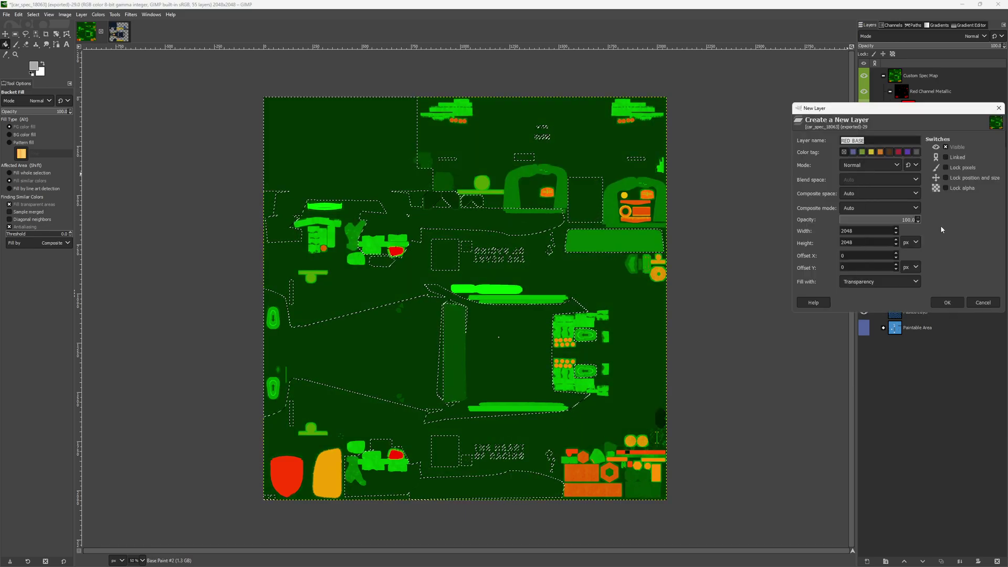
{"action": "left_click", "coordinate": [939, 302]}
{"action": "right_click", "coordinate": [930, 218]}
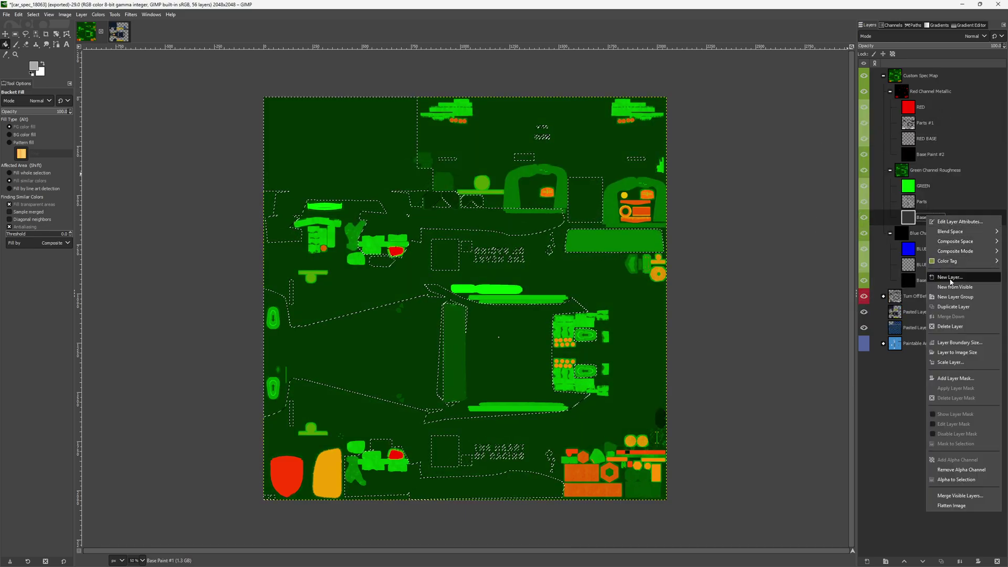
{"action": "left_click", "coordinate": [950, 277]}
{"action": "key", "text": "BackSpace"}
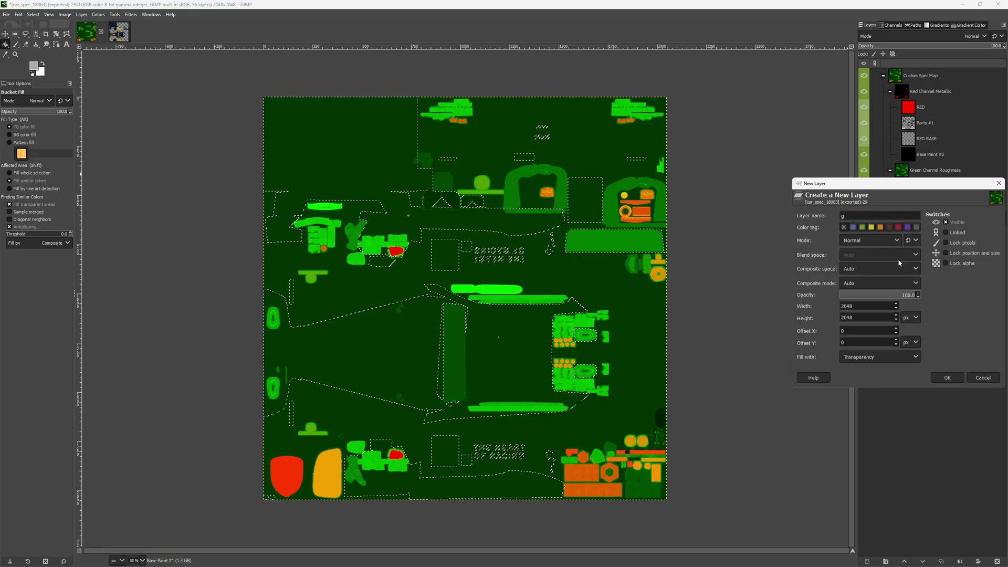
{"action": "type", "text": "GREEN BASE"}
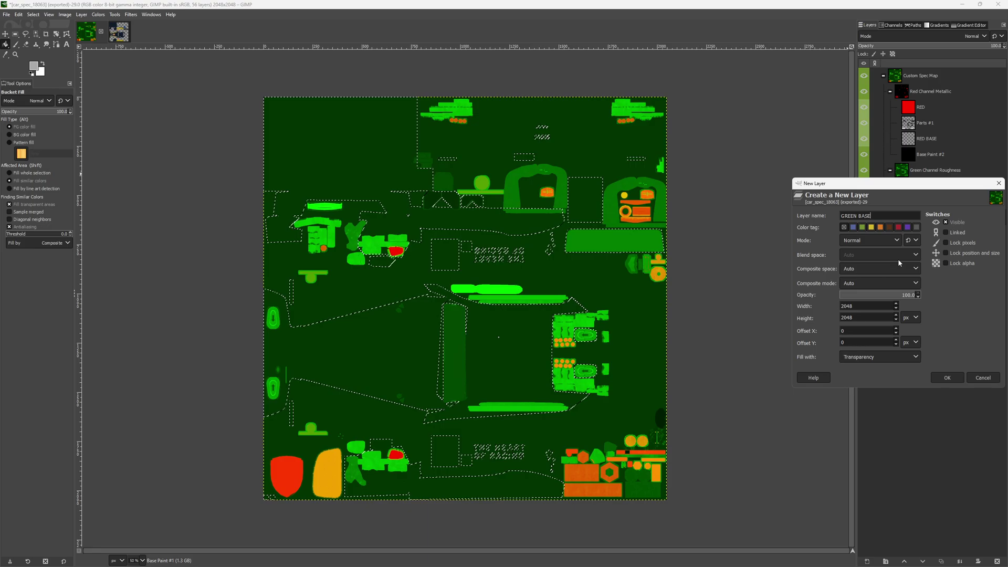
{"action": "key", "text": "Return"}
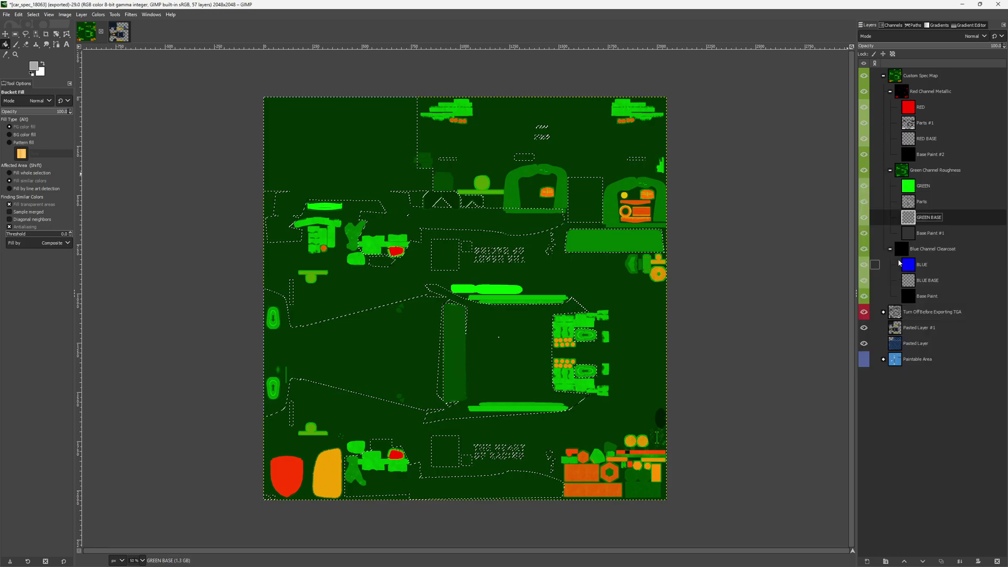
- Clear the selection, set the foreground color to a gray with lightness 60, and fill the RED BASE layer with it
{"action": "left_click", "coordinate": [932, 141]}
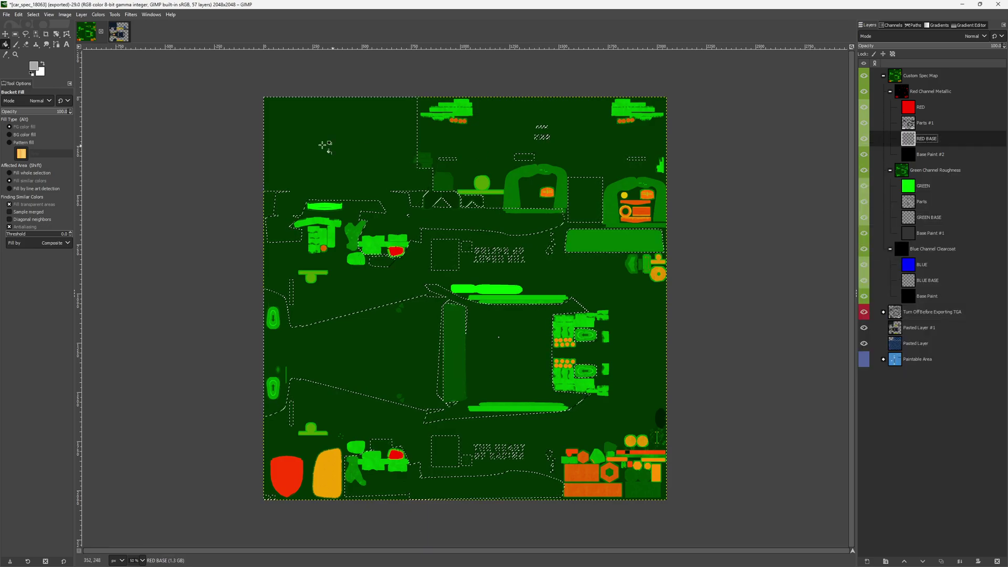
{"action": "right_click", "coordinate": [350, 199]}
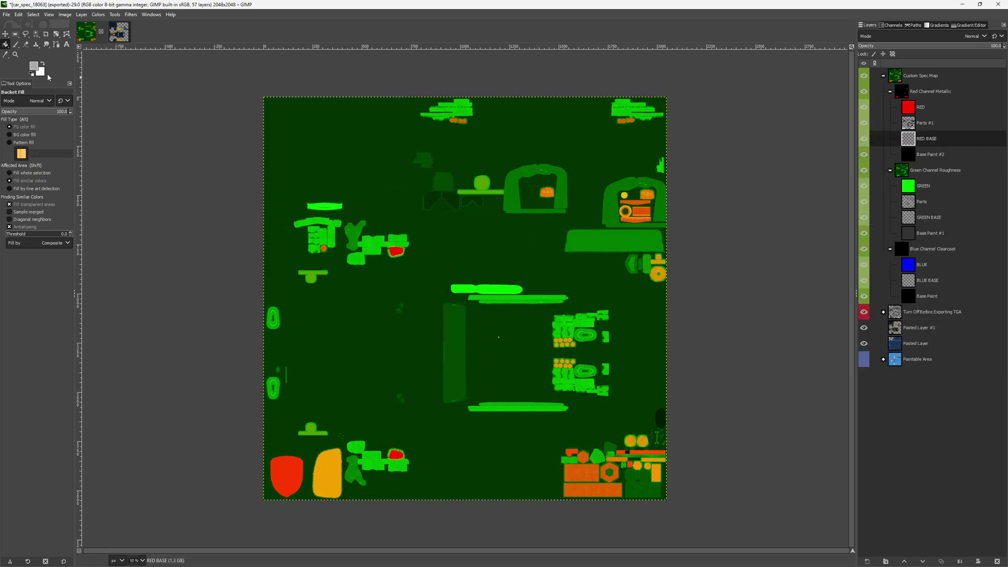
{"action": "left_click", "coordinate": [31, 68]}
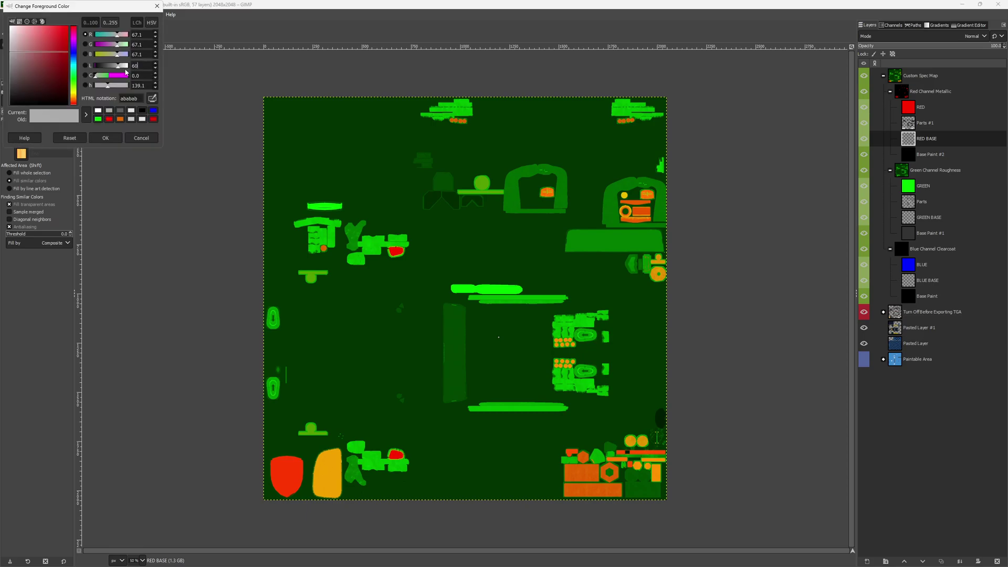
{"action": "type", "text": "60"}
{"action": "key", "text": "Return"}
{"action": "left_click", "coordinate": [105, 138]}
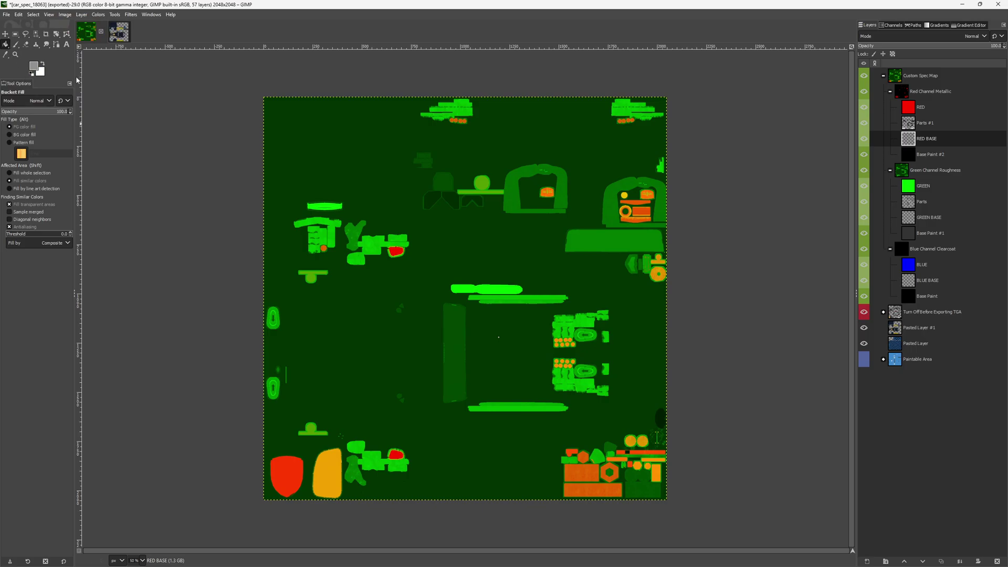
{"action": "left_click", "coordinate": [482, 235]}
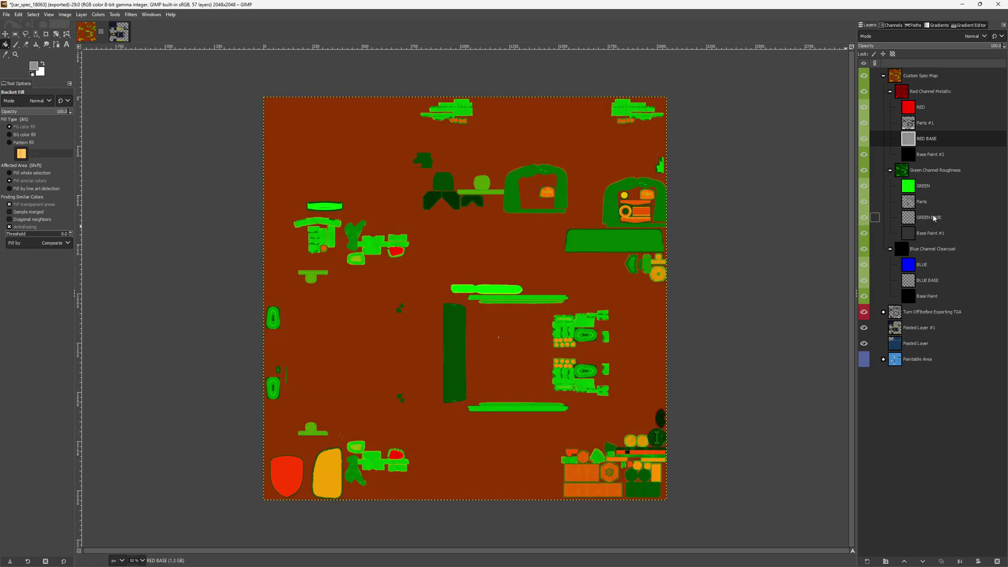
- Set the foreground color to a gray with lightness 20 and fill the GREEN BASE layer with it
{"action": "left_click", "coordinate": [935, 219]}
{"action": "left_click", "coordinate": [33, 68]}
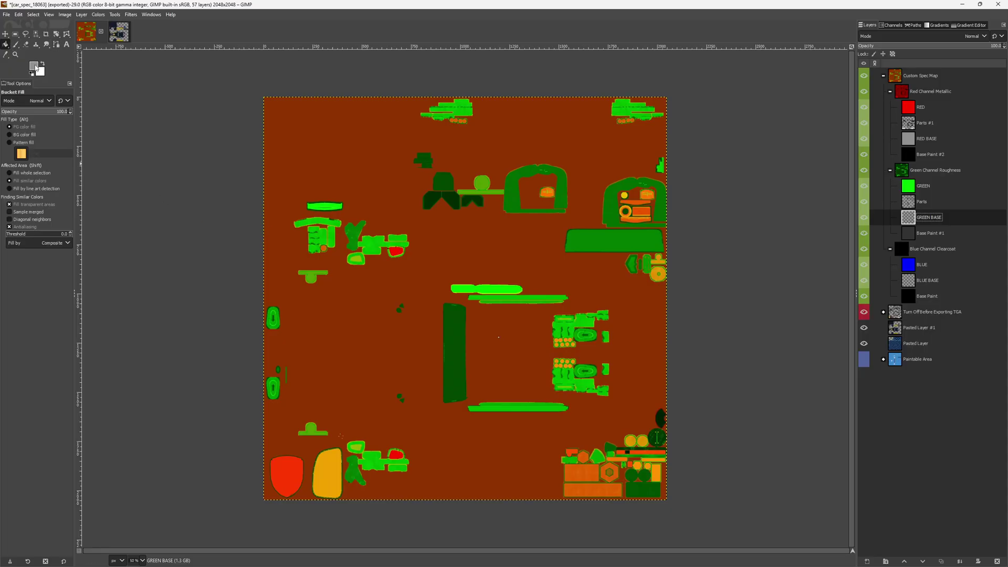
{"action": "left_click", "coordinate": [36, 68]}
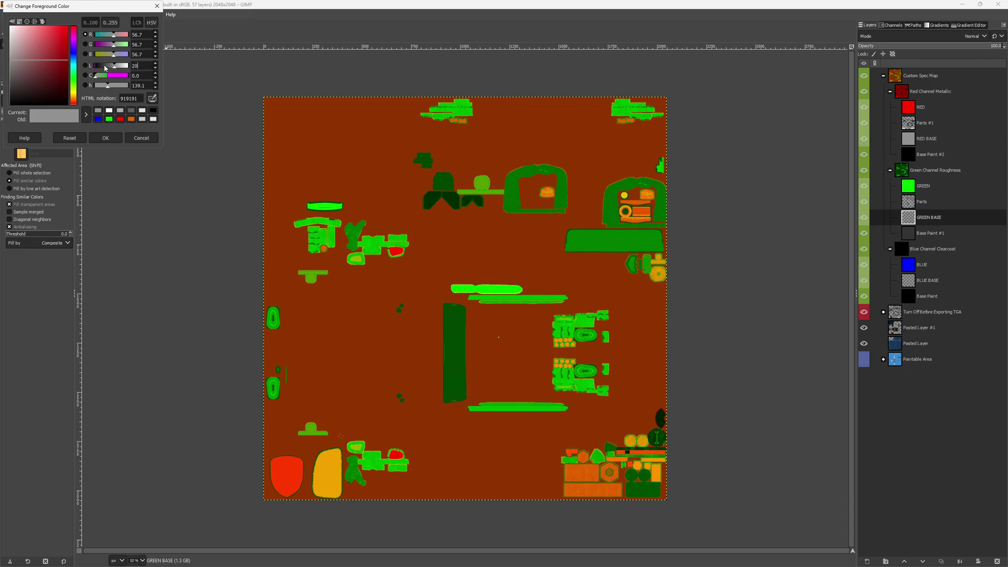
{"action": "key", "text": "Return"}
{"action": "left_click", "coordinate": [105, 135]}
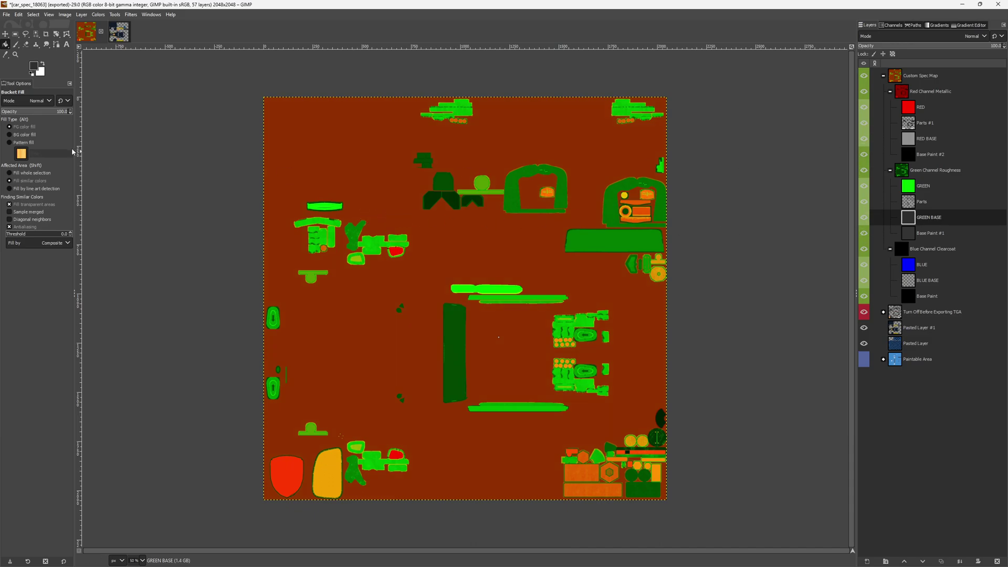
- Select the opaque area of the Turn Off Before Exporting TGA group and clear it from the GREEN BASE and RED BASE layers
{"action": "right_click", "coordinate": [924, 313]}
{"action": "left_click", "coordinate": [953, 278]}
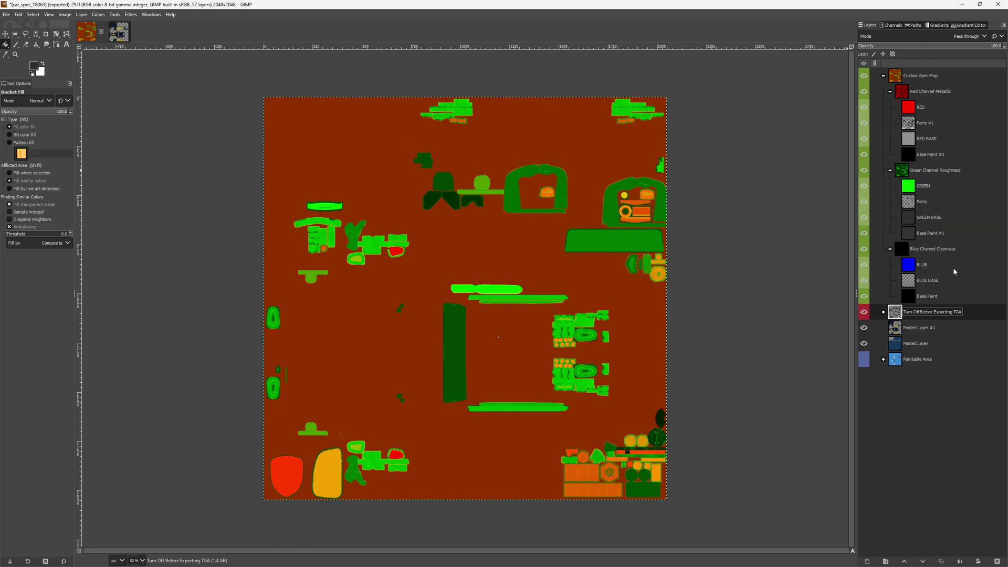
{"action": "left_click", "coordinate": [934, 219]}
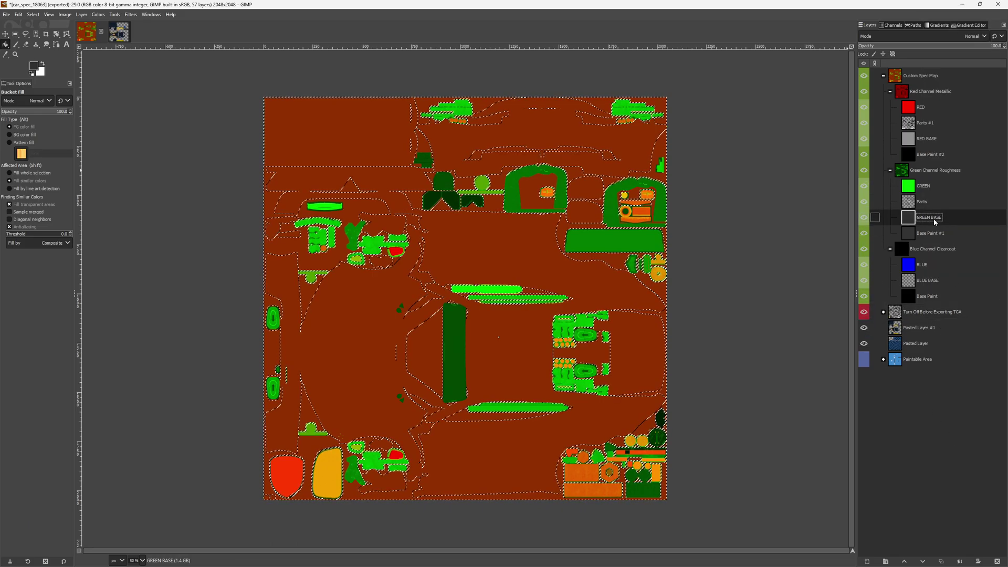
{"action": "left_click", "coordinate": [938, 138]}
{"action": "key", "text": "ctrl+comma"}
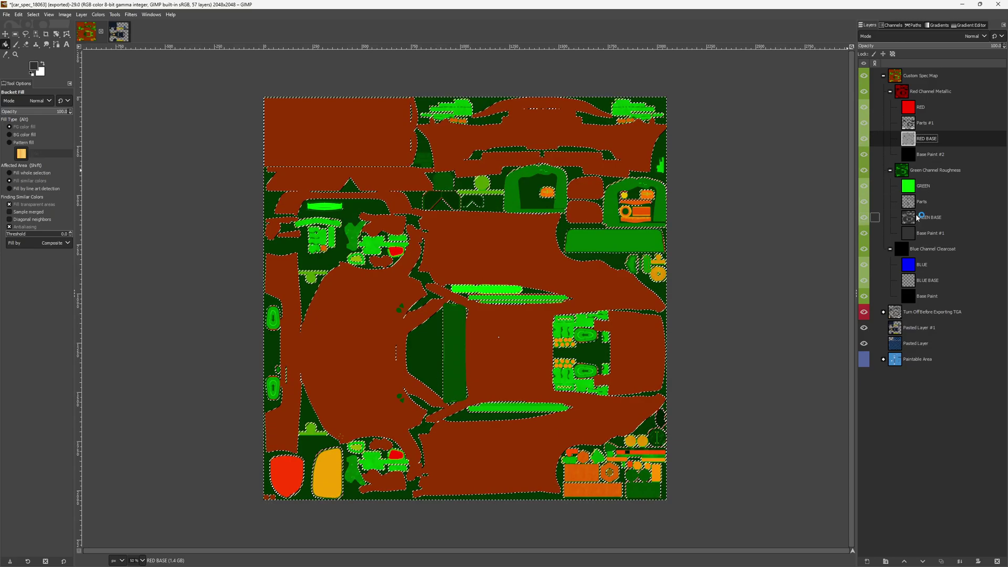
- Export the spec map with the pearl values and rotate the Porsche in iRacing to inspect its finish
{"action": "key", "text": "ctrl+e"}
{"action": "key", "text": "alt+Tab"}
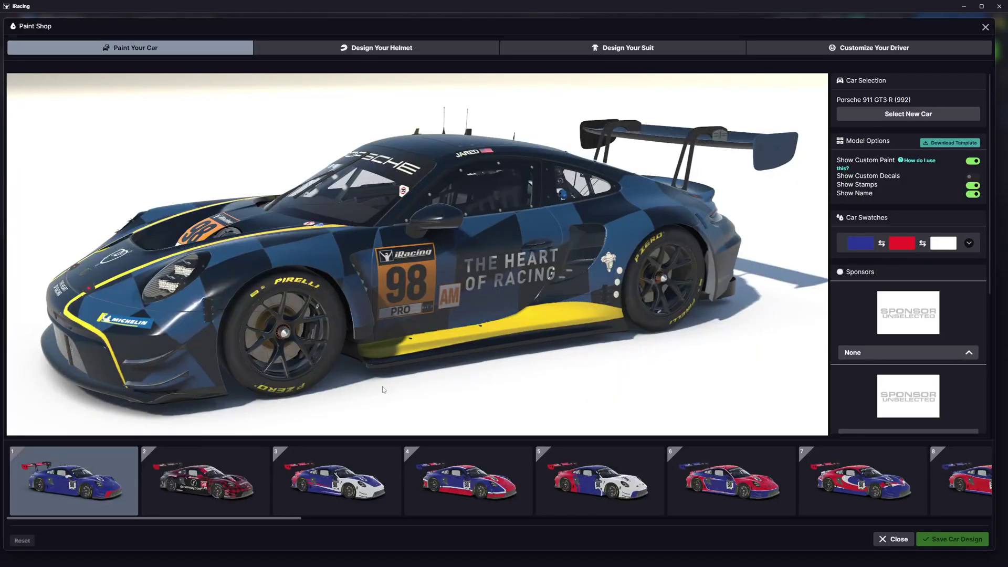
{"action": "mouse_move", "coordinate": [363, 306]}
{"action": "left_mouse_down"}
{"action": "mouse_move", "coordinate": [431, 300]}
{"action": "mouse_move", "coordinate": [461, 315]}
{"action": "mouse_move", "coordinate": [236, 457]}
{"action": "left_mouse_up"}
{"action": "left_click", "coordinate": [203, 482]}
{"action": "left_click", "coordinate": [82, 487]}
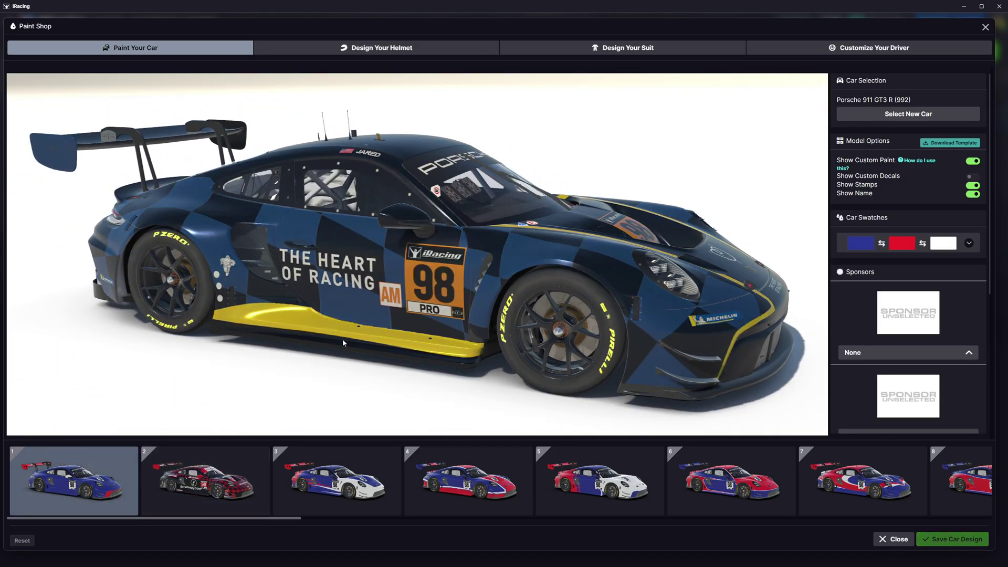
{"action": "left_click_drag", "start_coordinate": [343, 339], "coordinate": [260, 324]}
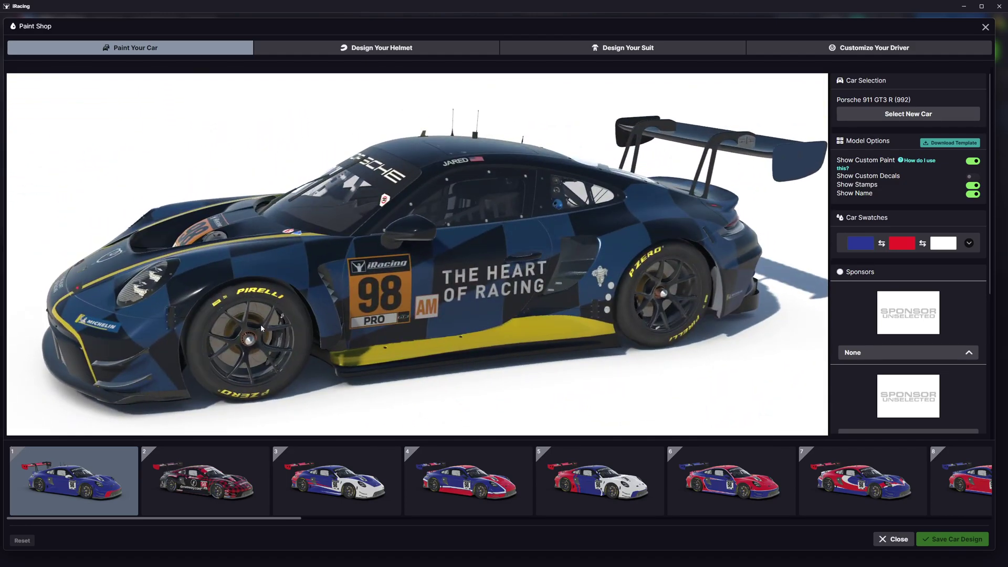
- Compare the Pearl preset in the spec map previewer with the Porsche in iRacing from several angles, and return to GIMP
{"action": "key", "text": "alt+Tab"}
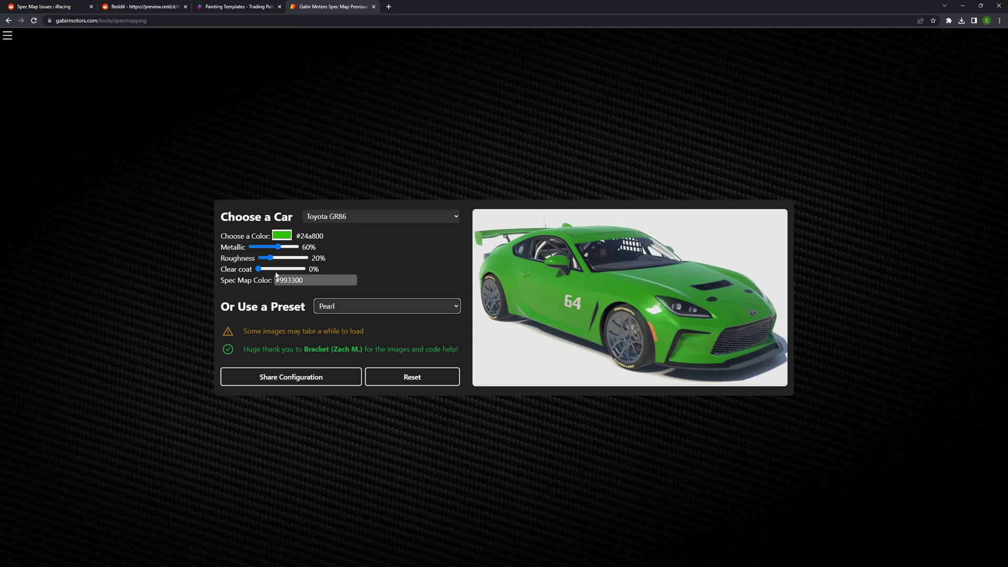
{"action": "key", "text": "alt+Tab"}
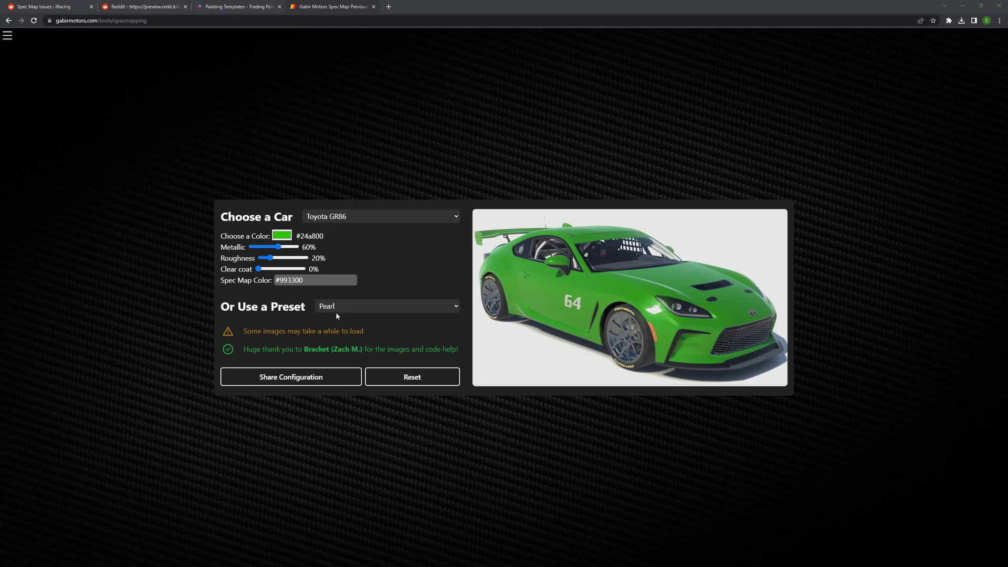
{"action": "key", "text": "alt+Tab"}
{"action": "left_click_drag", "start_coordinate": [310, 307], "coordinate": [420, 307]}
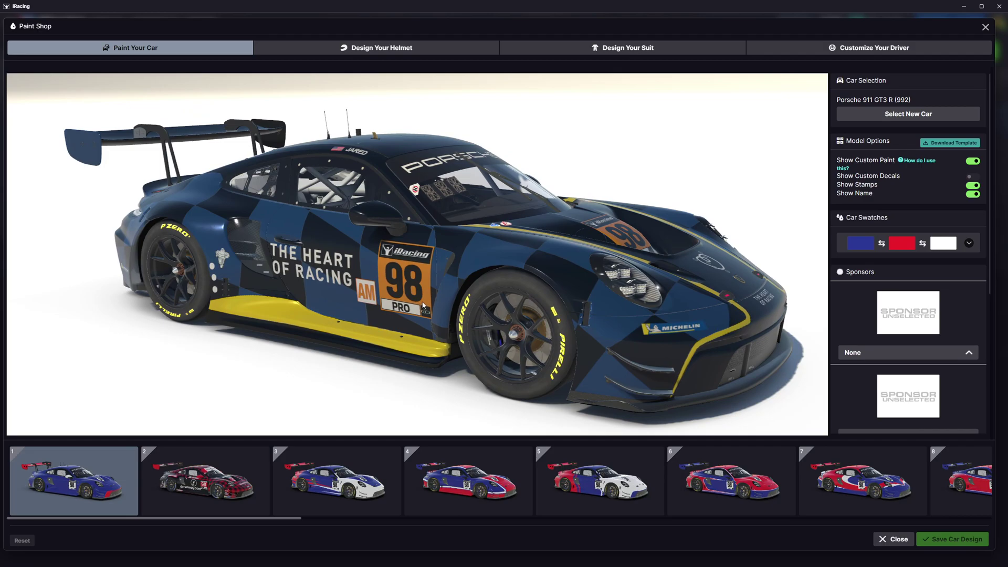
{"action": "mouse_move", "coordinate": [297, 310]}
{"action": "left_mouse_down"}
{"action": "mouse_move", "coordinate": [252, 311]}
{"action": "mouse_move", "coordinate": [309, 314]}
{"action": "left_mouse_up"}
{"action": "key", "text": "alt+Tab"}
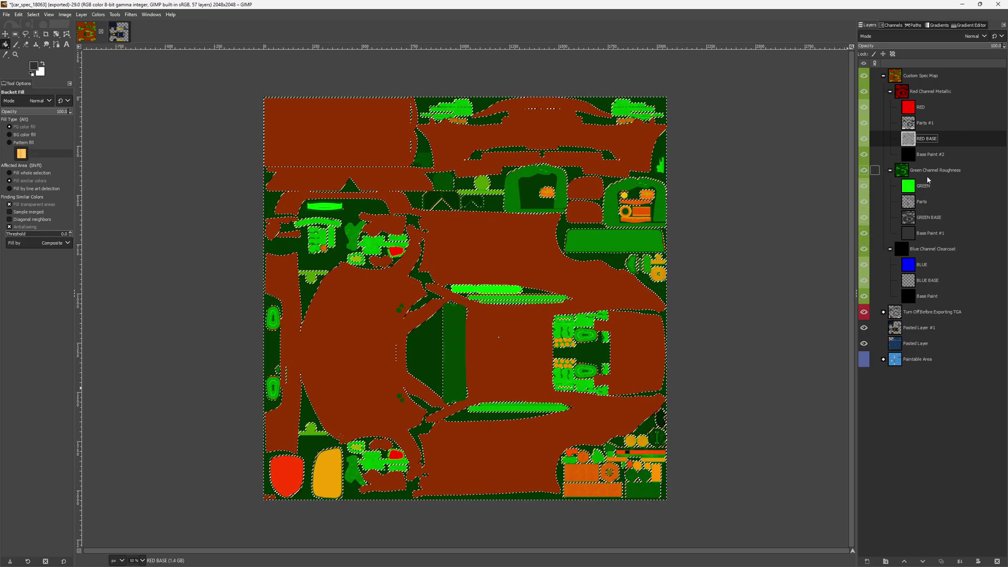
- Undo the clearing of the RED BASE and GREEN BASE layers and hide the Turn Off Before Exporting TGA group
{"action": "left_click", "coordinate": [715, 180]}
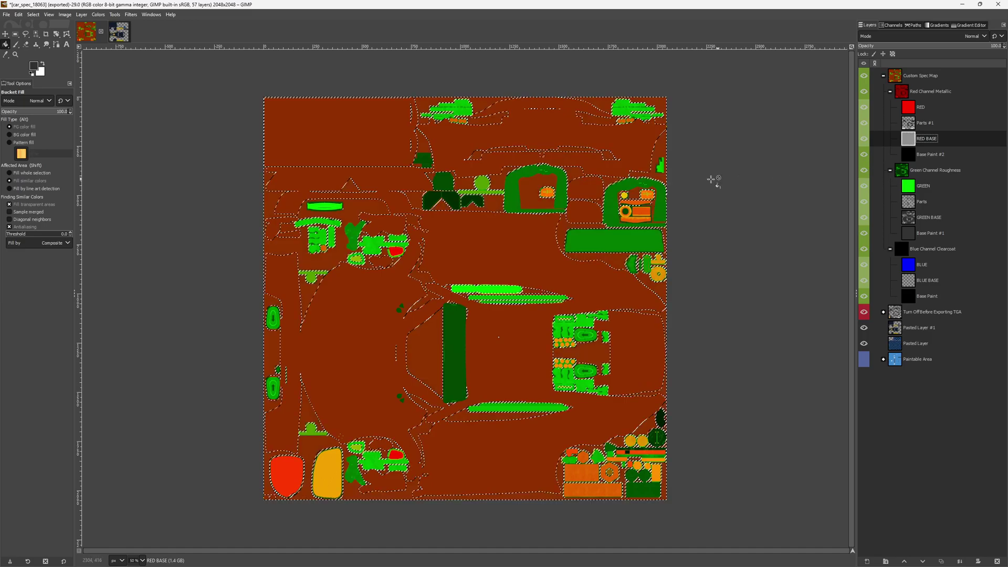
{"action": "right_click", "coordinate": [921, 315]}
{"action": "key", "text": "Escape"}
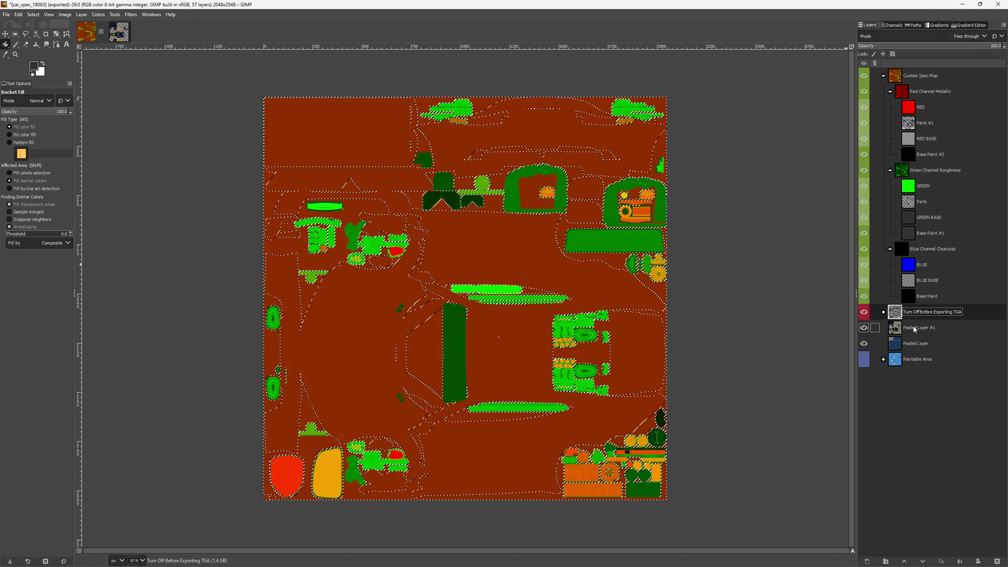
{"action": "right_click", "coordinate": [914, 329]}
{"action": "left_click", "coordinate": [864, 314]}
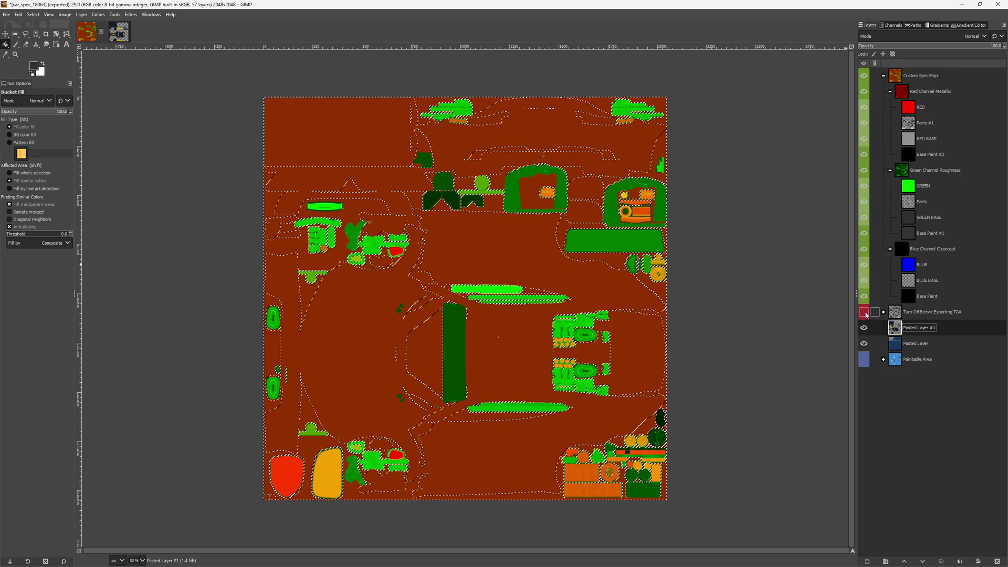
- Select the opaque area of Pasted Layer #1 and clear it from the RED BASE and GREEN BASE layers
{"action": "right_click", "coordinate": [920, 331]}
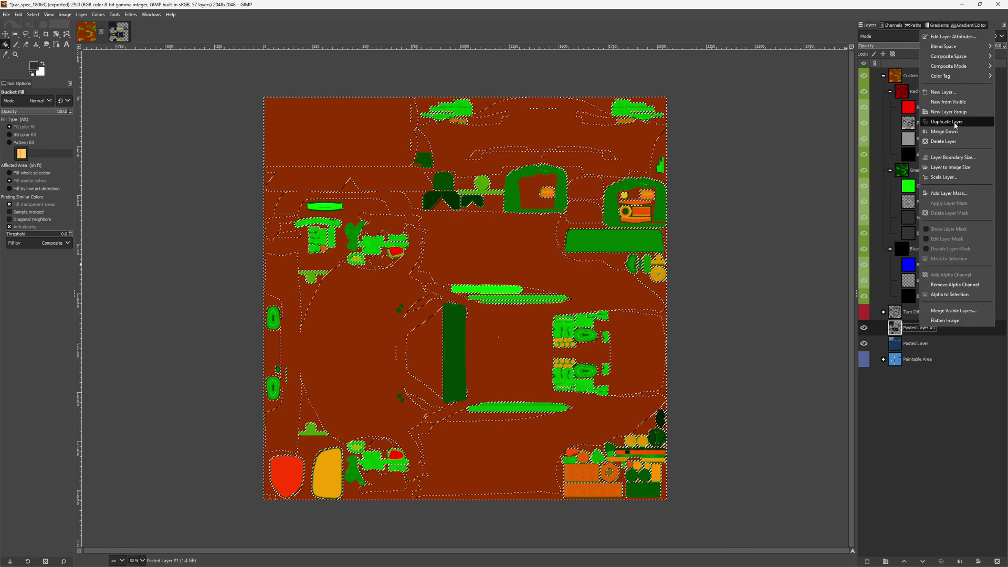
{"action": "left_click", "coordinate": [950, 295]}
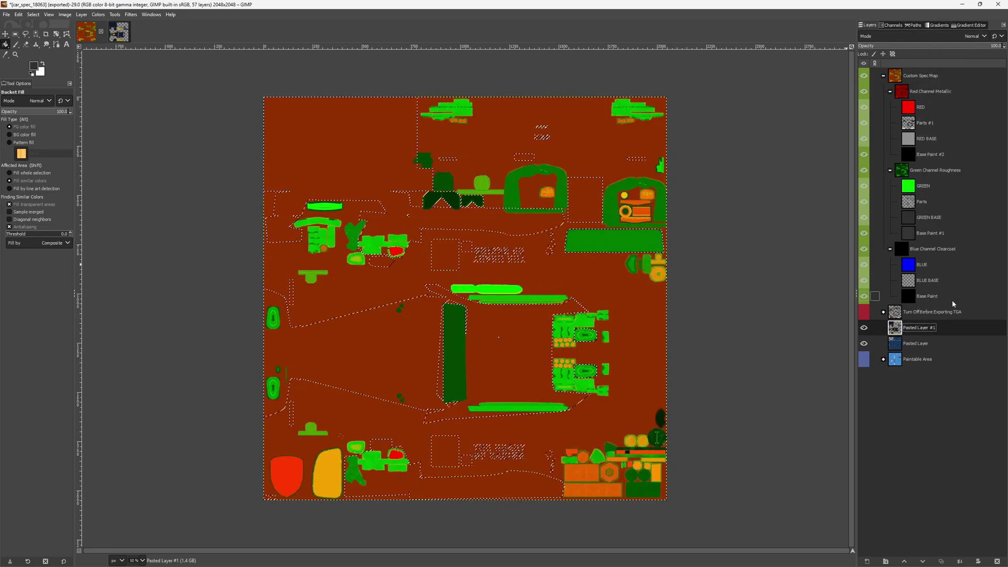
{"action": "left_click", "coordinate": [930, 145]}
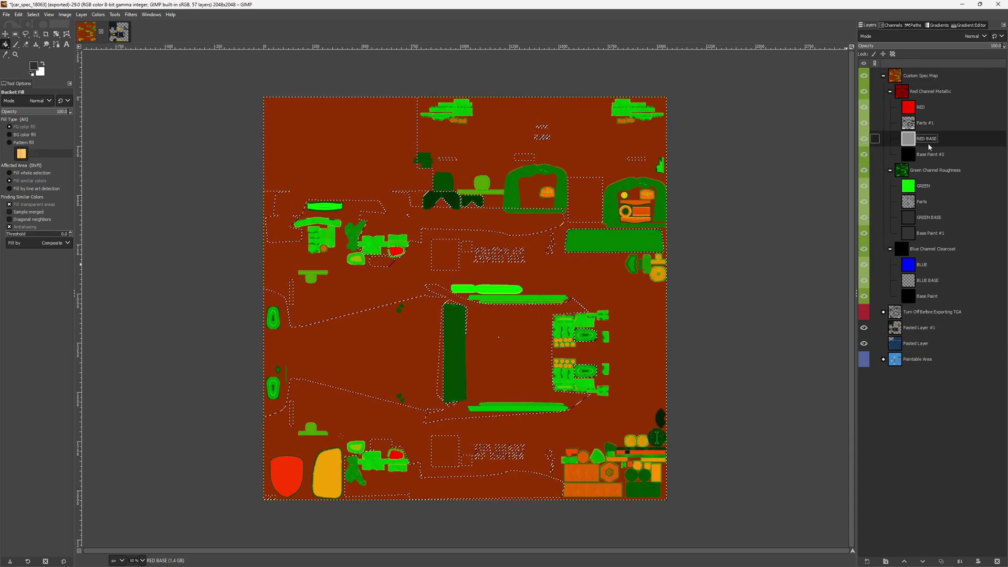
{"action": "key", "text": "Delete"}
{"action": "left_click", "coordinate": [924, 217]}
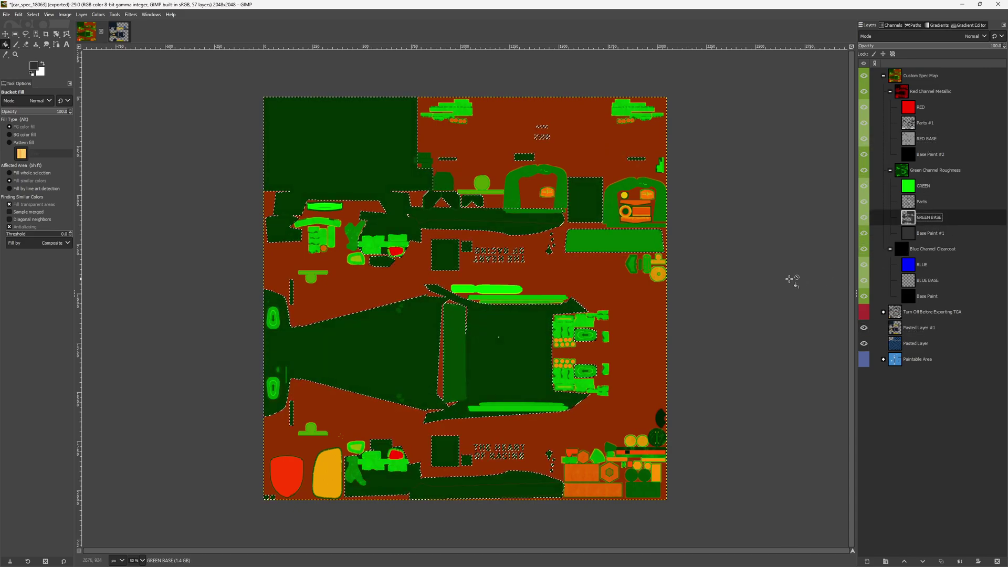
- Export the spec map, switch to iRacing, change the Porsche to pattern 2 and back to pattern 1, and rotate the car to inspect it
{"action": "key", "text": "ctrl+e"}
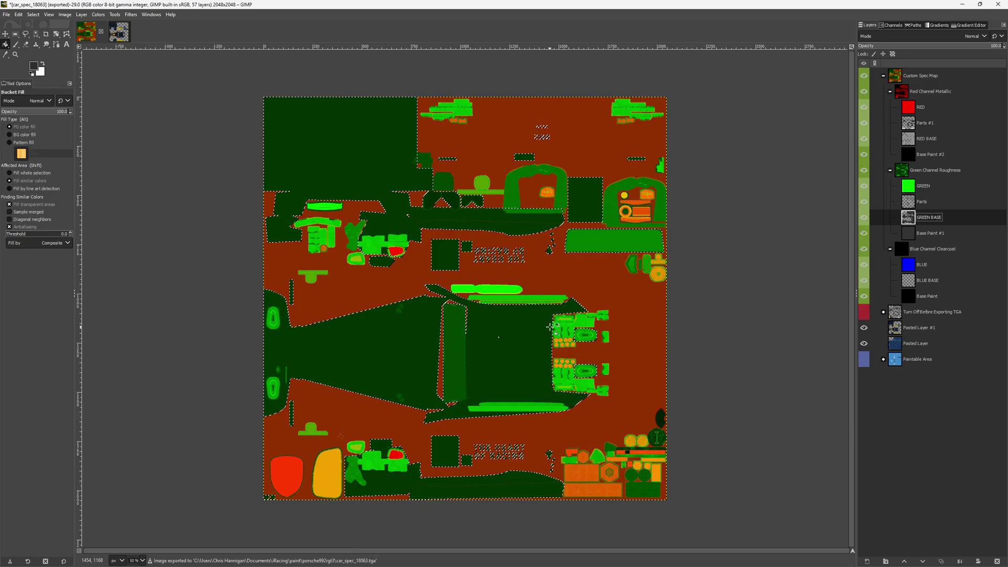
{"action": "key", "text": "alt+Tab"}
{"action": "left_click", "coordinate": [198, 474]}
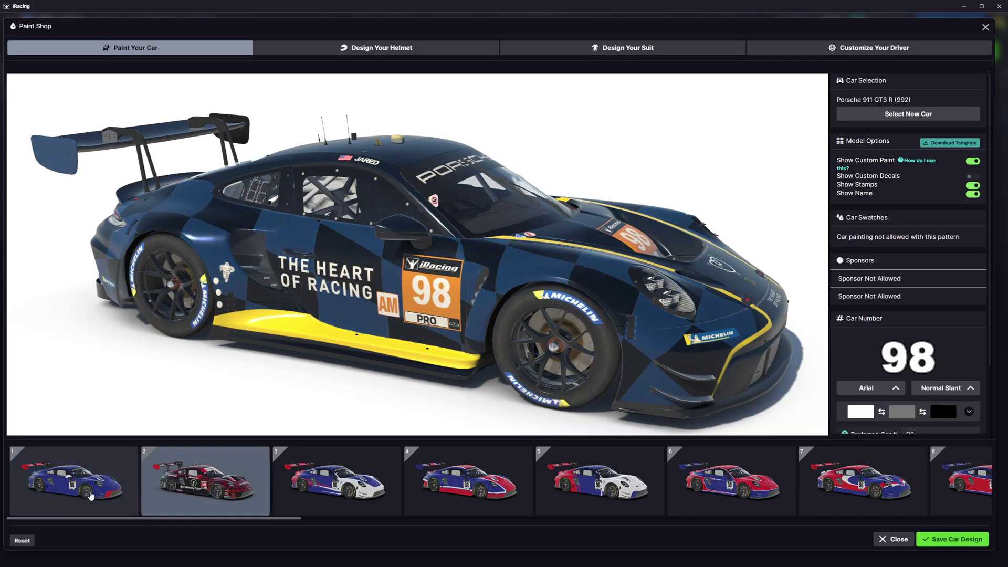
{"action": "left_click", "coordinate": [105, 483]}
{"action": "left_click_drag", "start_coordinate": [346, 361], "coordinate": [322, 365]}
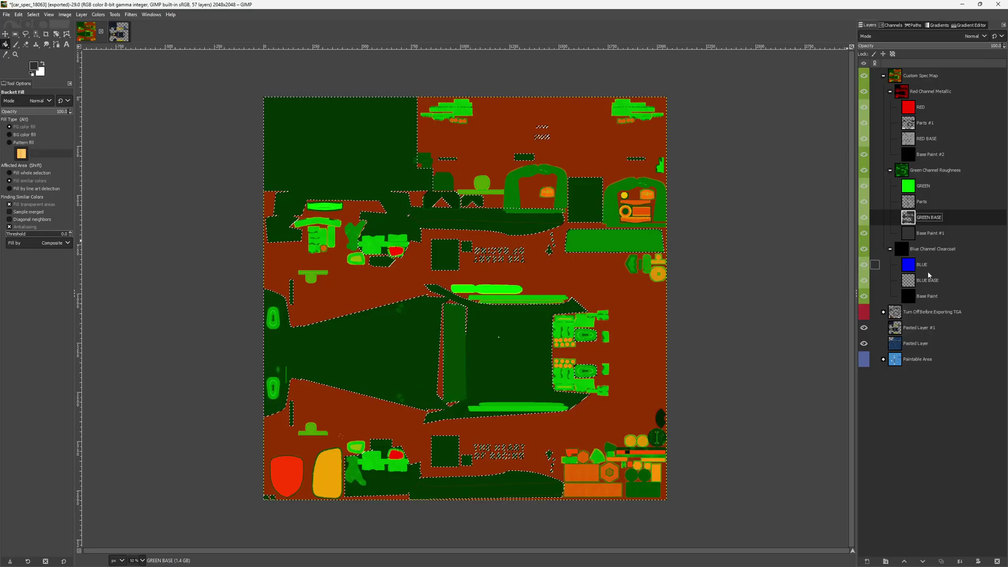
- Select the opaque area of Pasted Layer #1 and make BLUE BASE the active layer
{"action": "left_click", "coordinate": [933, 283]}
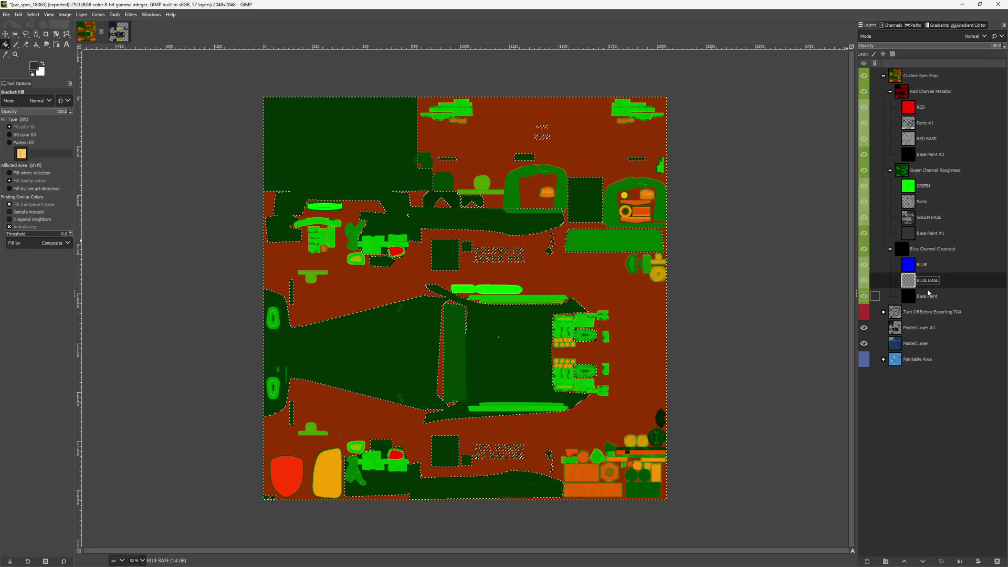
{"action": "right_click", "coordinate": [918, 327]}
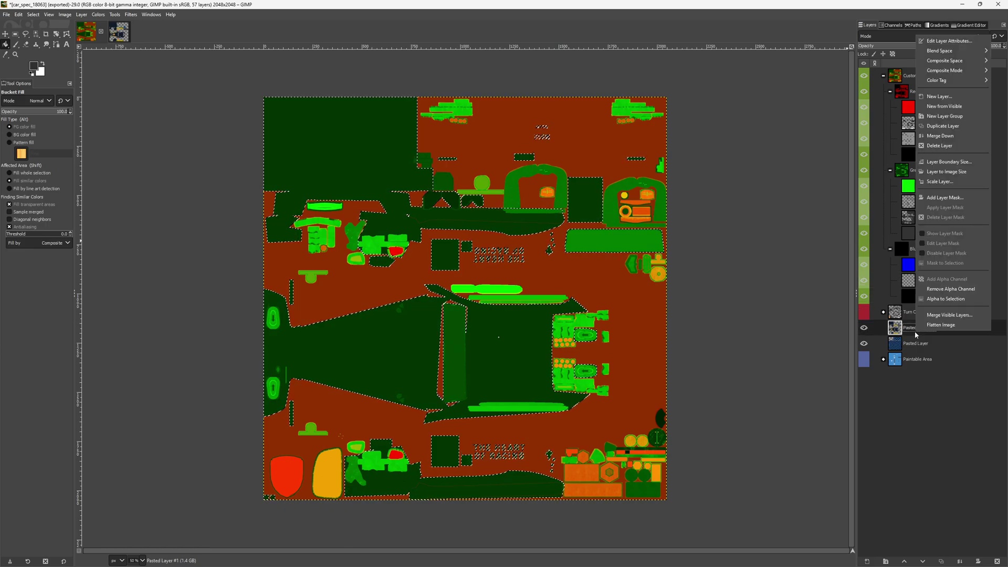
{"action": "left_click", "coordinate": [933, 315]}
{"action": "left_click", "coordinate": [933, 283]}
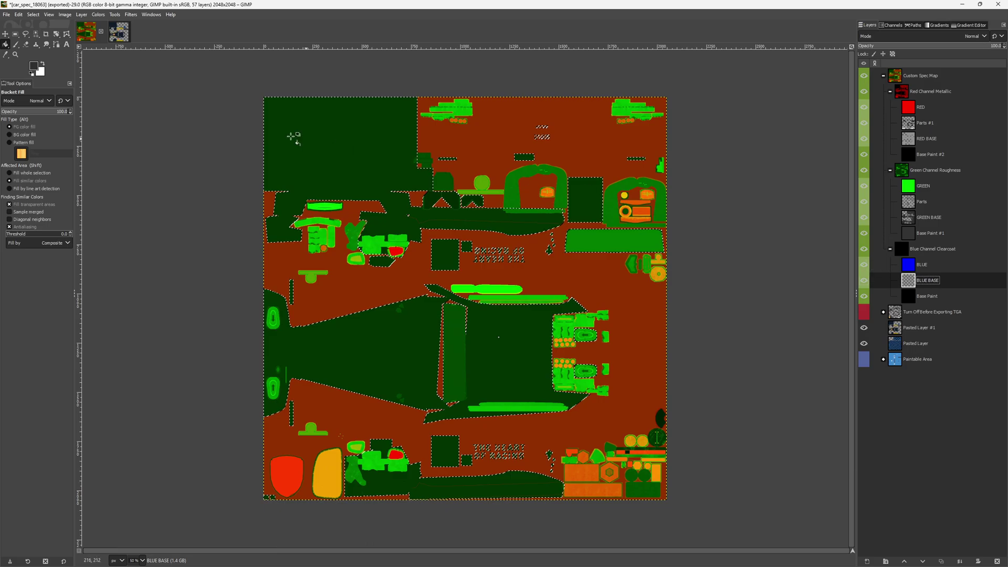
- Set the foreground color to a gray with lightness 5 and paint the selected area of the BLUE BASE layer with the Paintbrush
{"action": "left_click", "coordinate": [36, 68]}
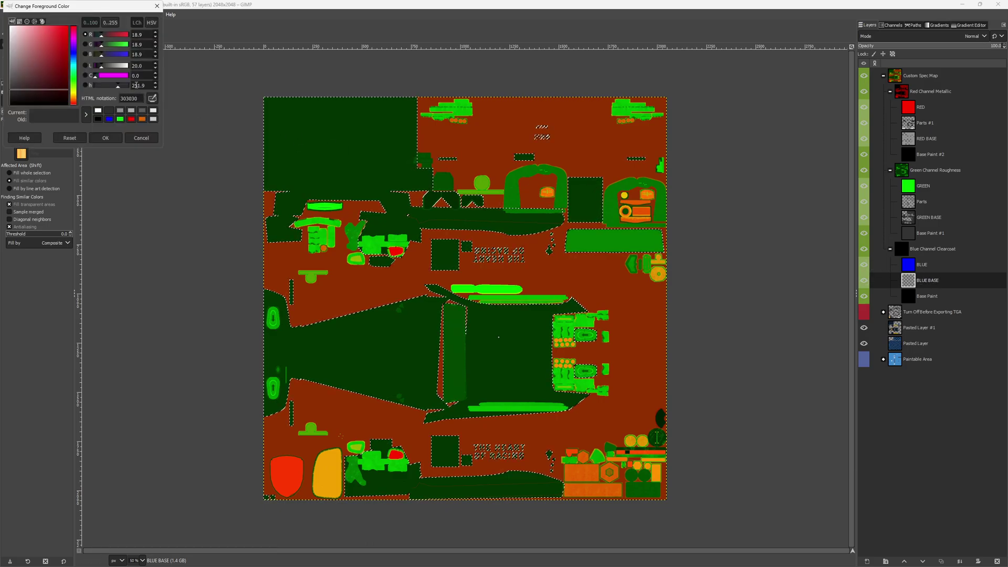
{"action": "double_click", "coordinate": [137, 66]}
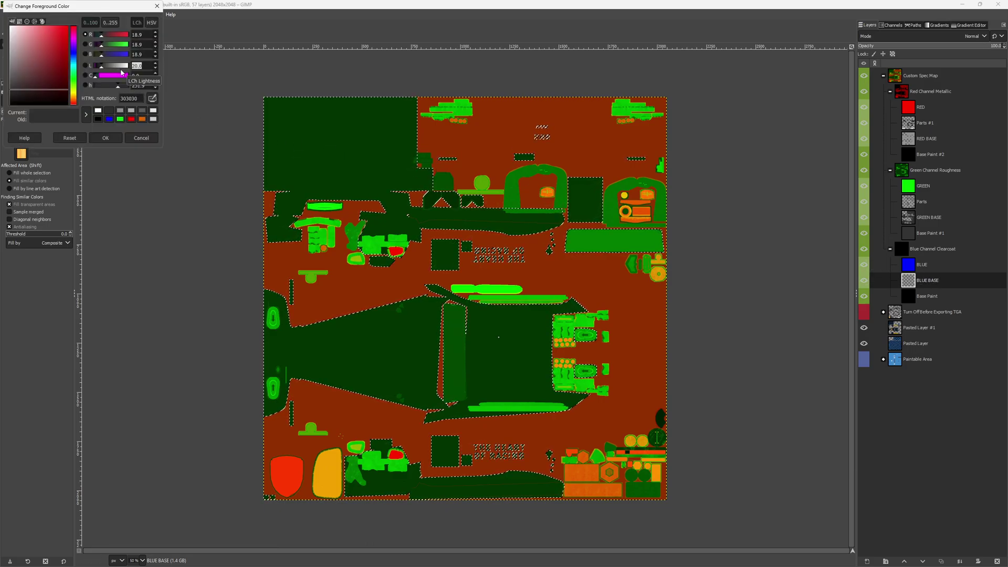
{"action": "type", "text": "5"}
{"action": "key", "text": "Return"}
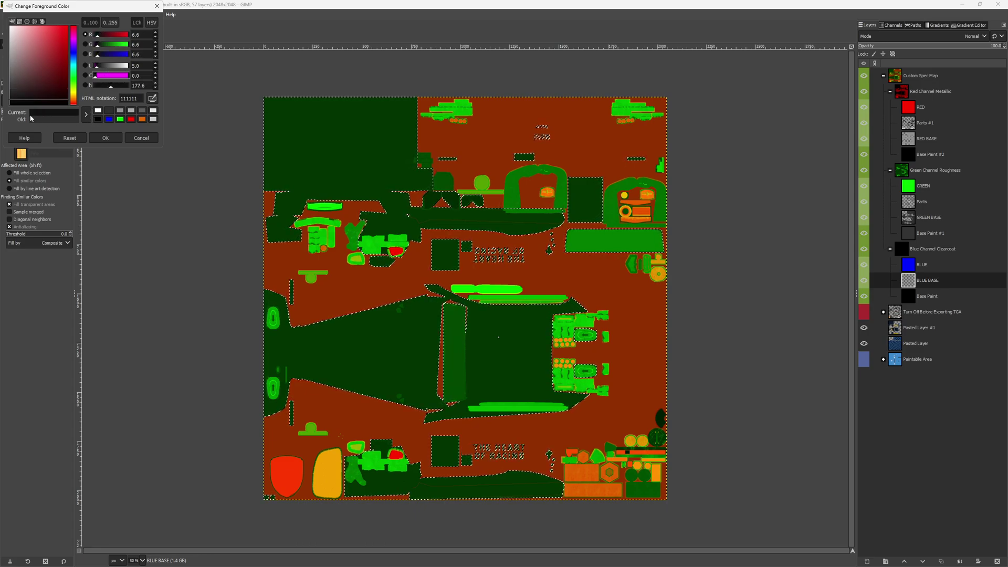
{"action": "left_click", "coordinate": [104, 138]}
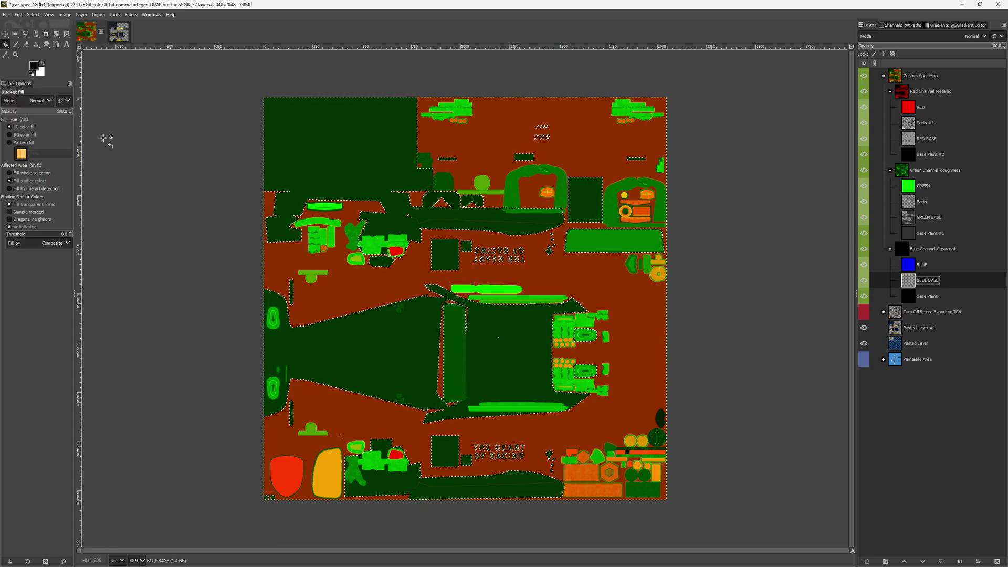
{"action": "left_click", "coordinate": [15, 45]}
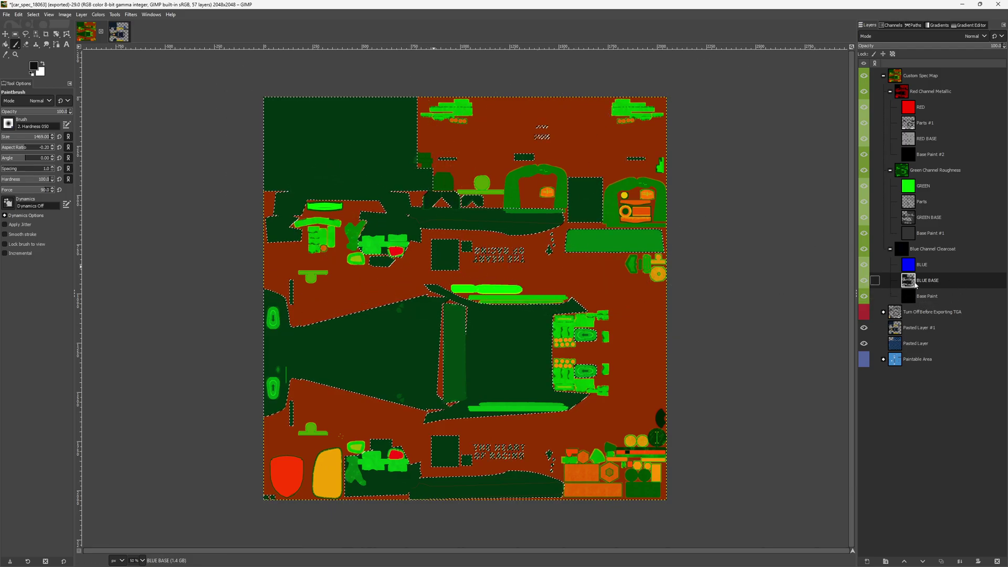
- Check the spec map with the GREEN layer hidden, show it again, and rotate the Porsche in iRacing to examine its finish
{"action": "left_click", "coordinate": [865, 180]}
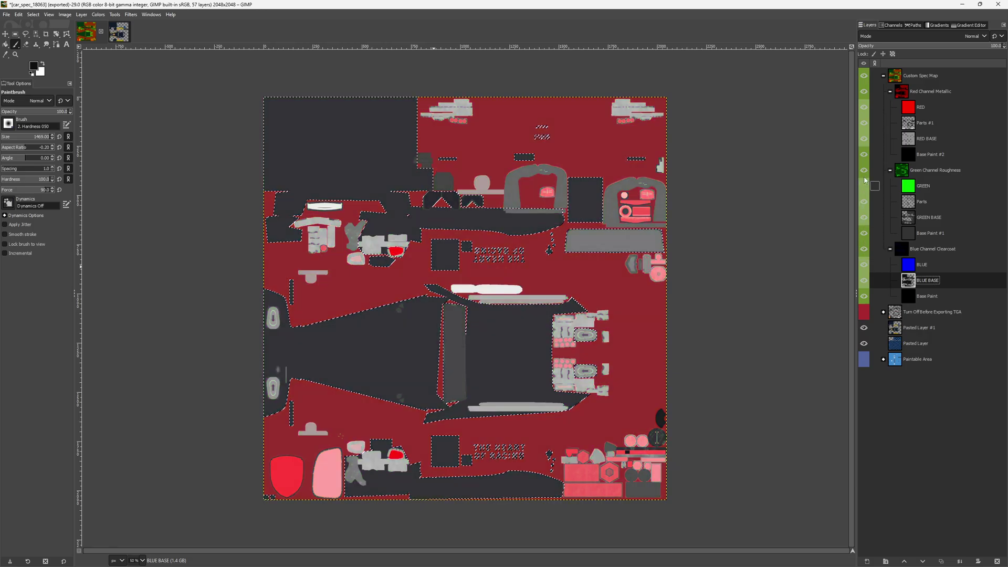
{"action": "left_click", "coordinate": [864, 186]}
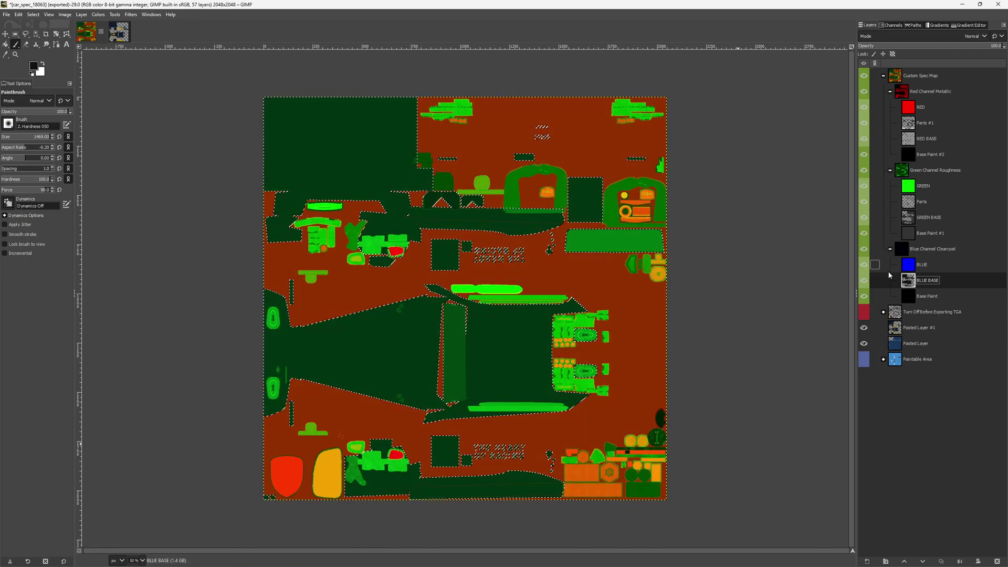
{"action": "key", "text": "alt+Tab"}
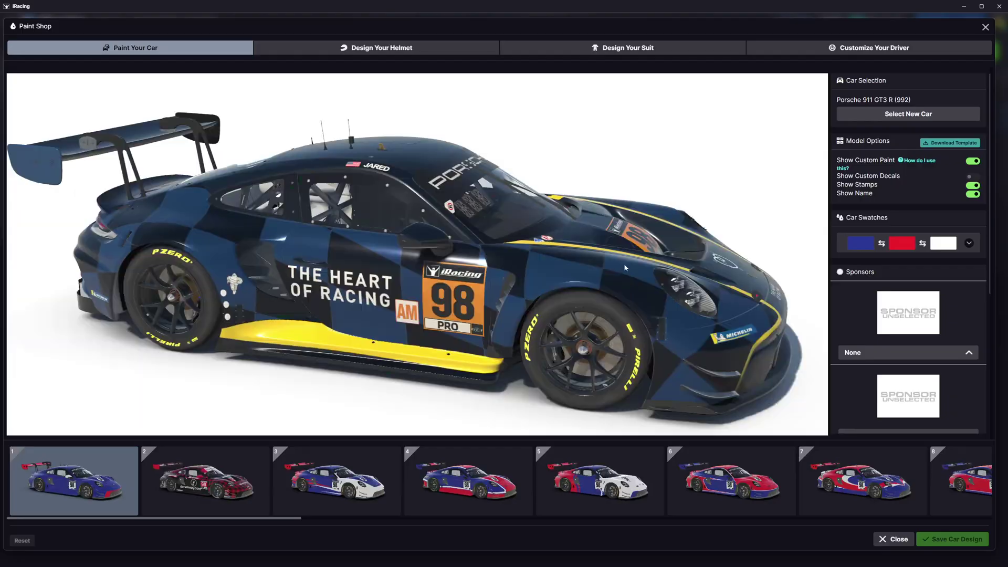
{"action": "left_click_drag", "start_coordinate": [399, 374], "coordinate": [218, 376]}
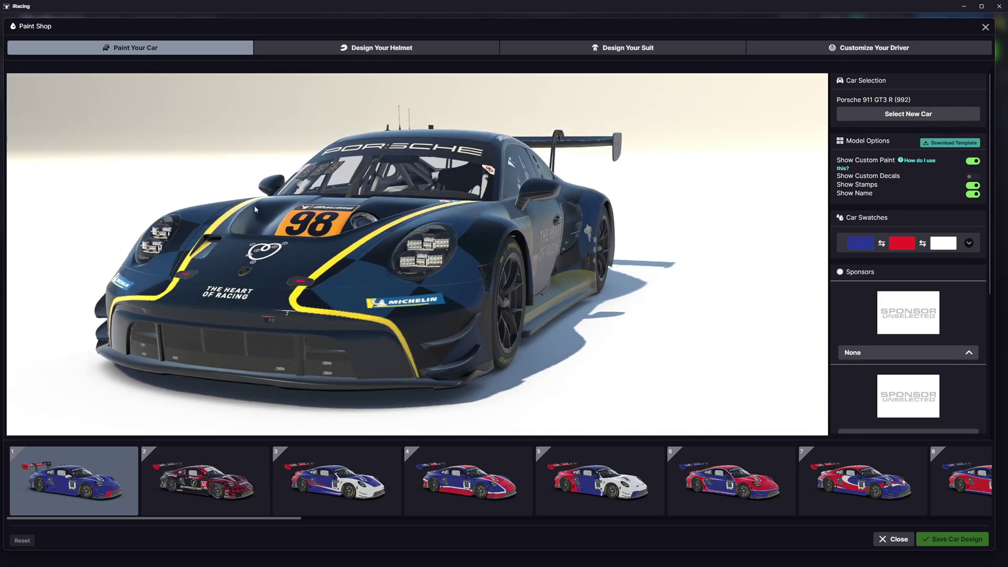
{"action": "left_click_drag", "start_coordinate": [280, 219], "coordinate": [396, 316]}
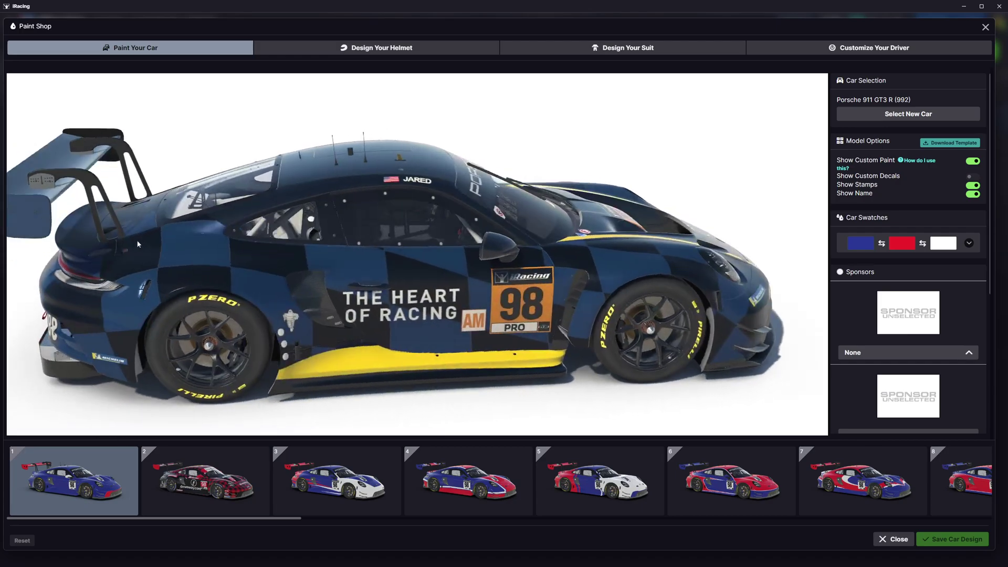